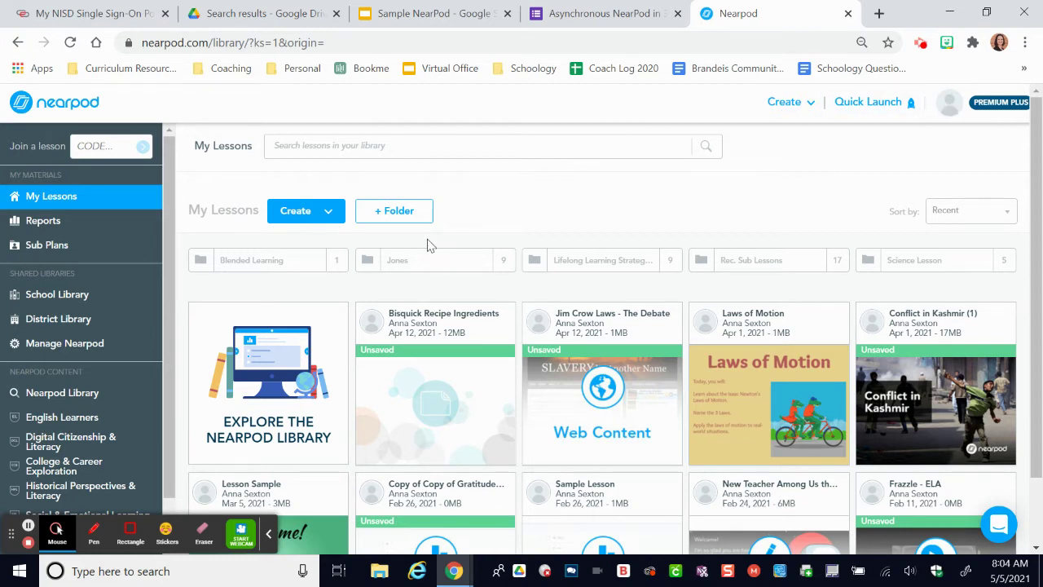
# Create a new lesson from My Lessons and title it "Sample Lesson"
pyautogui.click(334, 214)
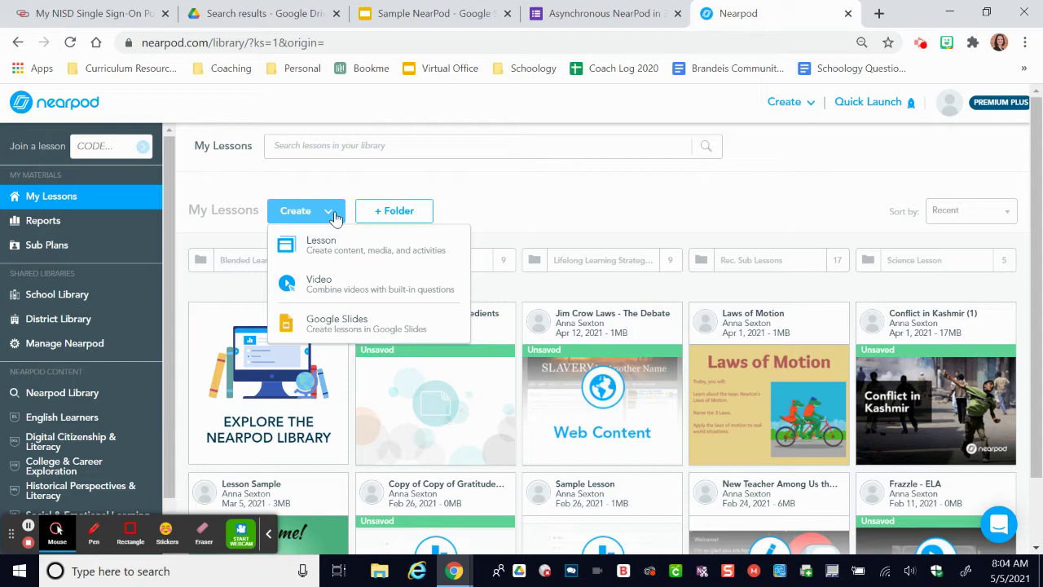
pyautogui.click(322, 237)
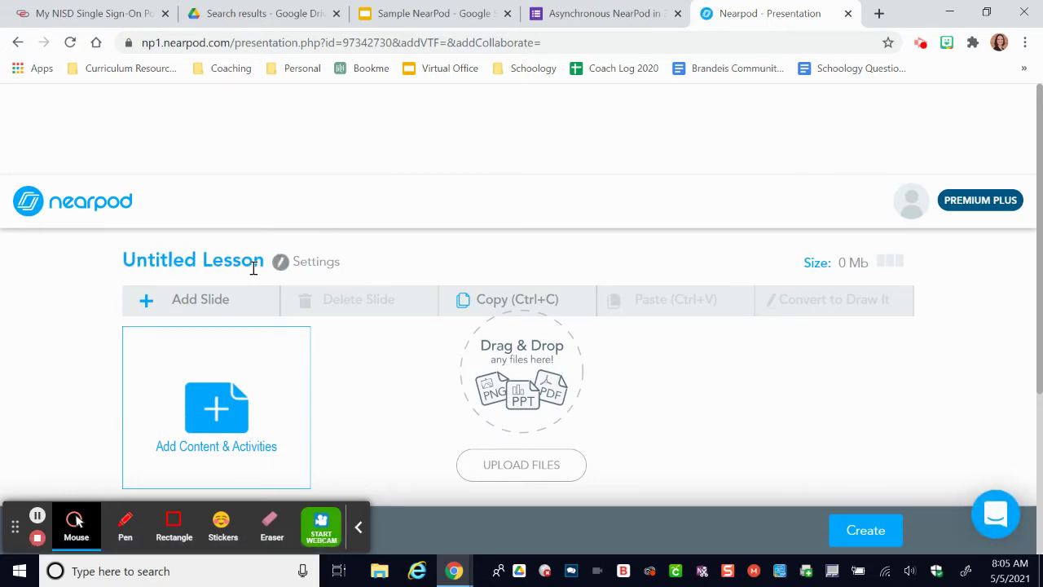
pyautogui.click(175, 258)
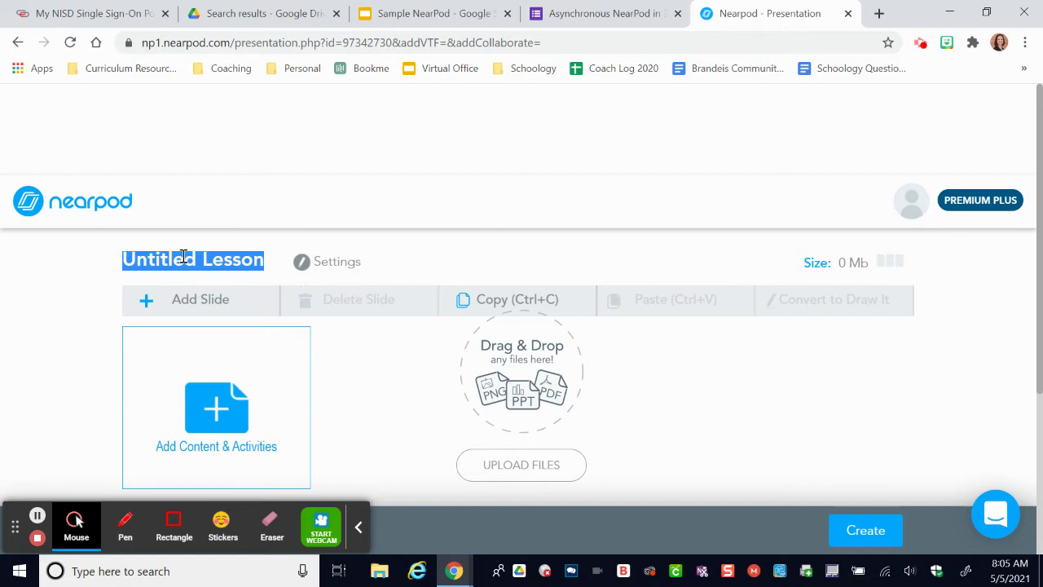
pyautogui.write('Sam')
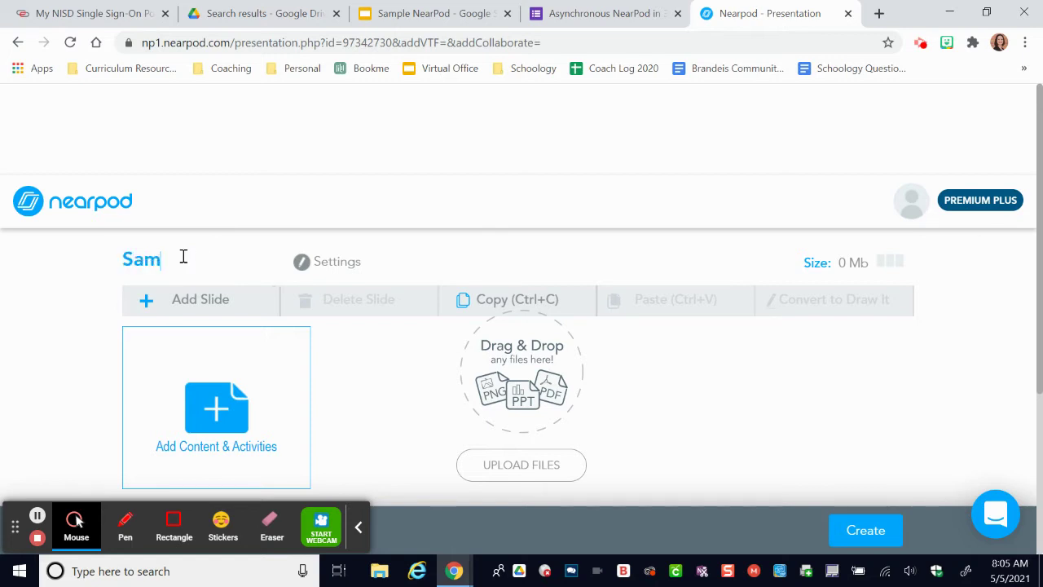
pyautogui.write('ple Lesson')
pyautogui.click(437, 260)
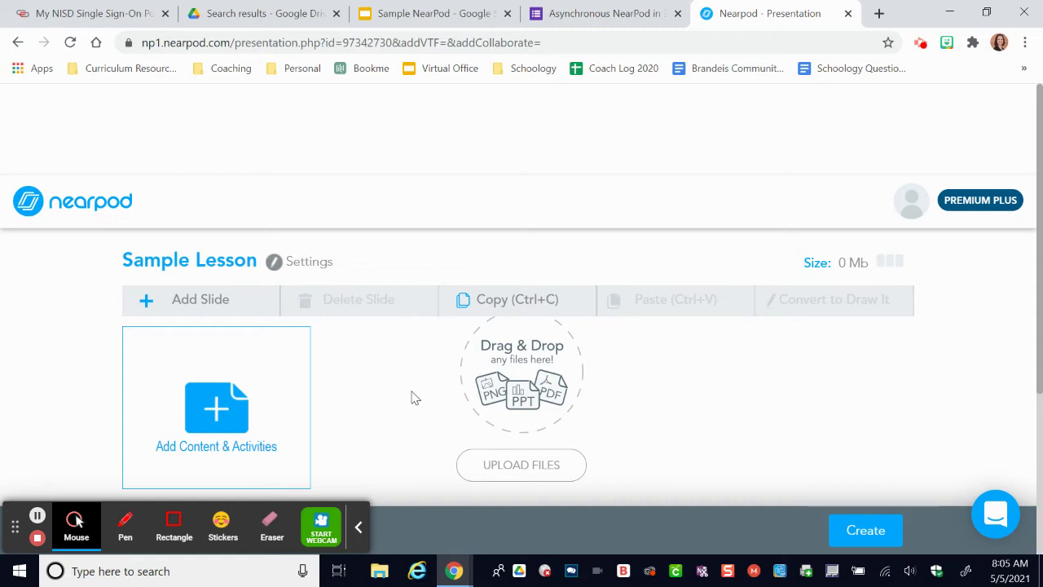
# Switch to the Sample NearPod deck in Google Slides, exit the slideshow, and download it as a Microsoft PowerPoint (.pptx) file
pyautogui.click(468, 14)
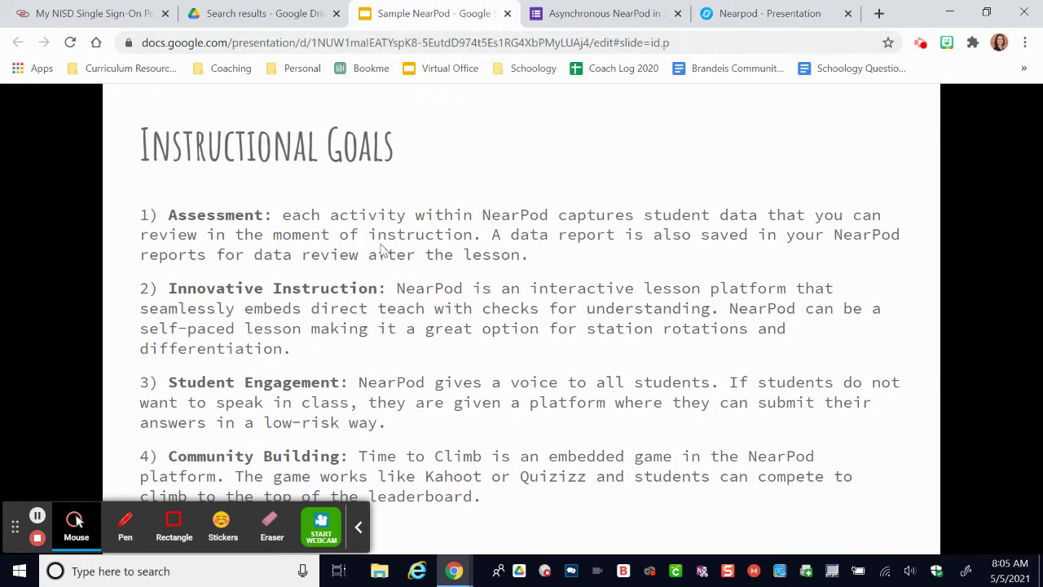
pyautogui.press('Escape')
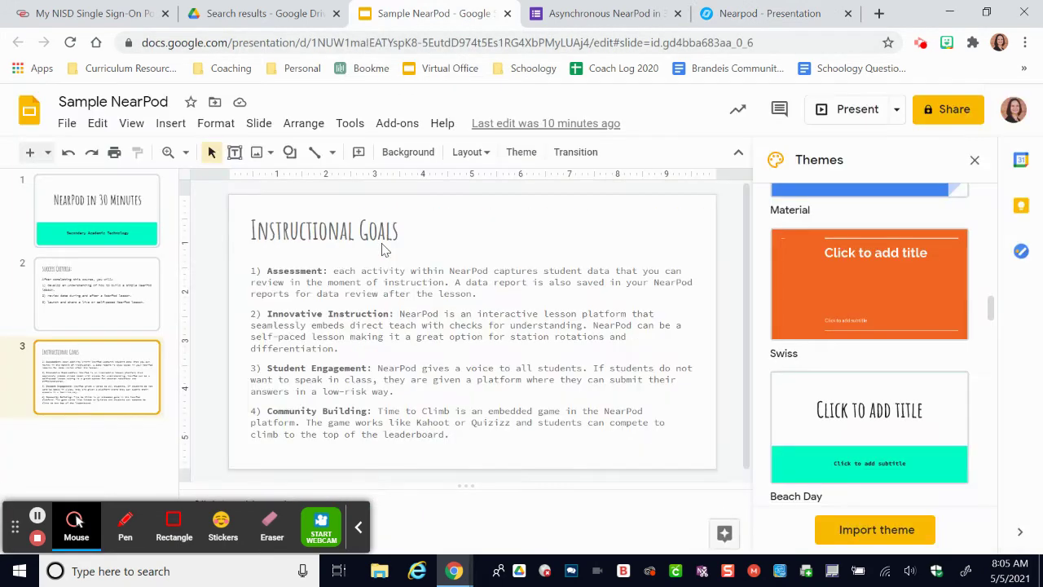
pyautogui.click(159, 205)
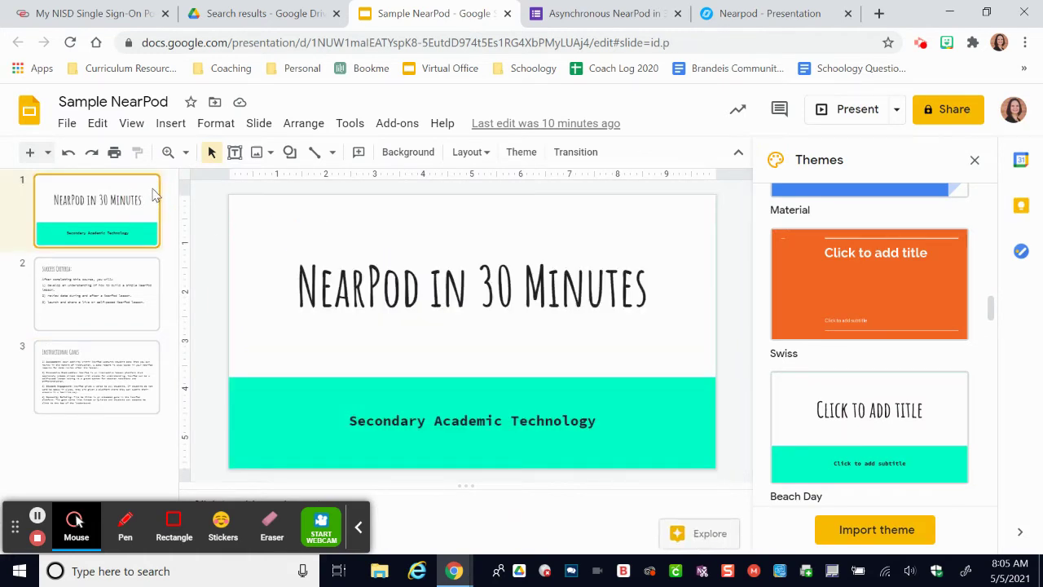
pyautogui.click(66, 126)
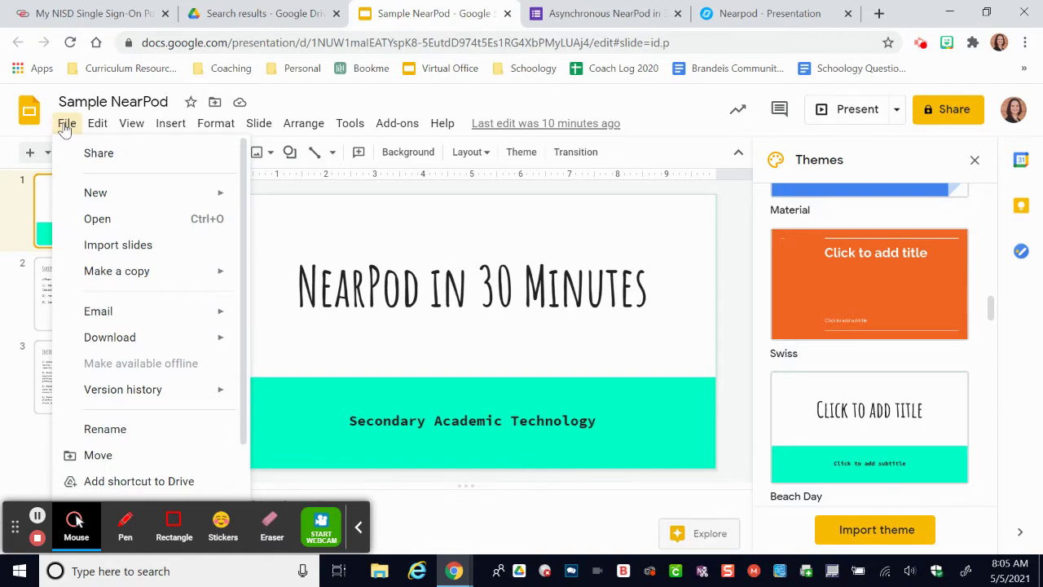
pyautogui.moveTo(118, 346)
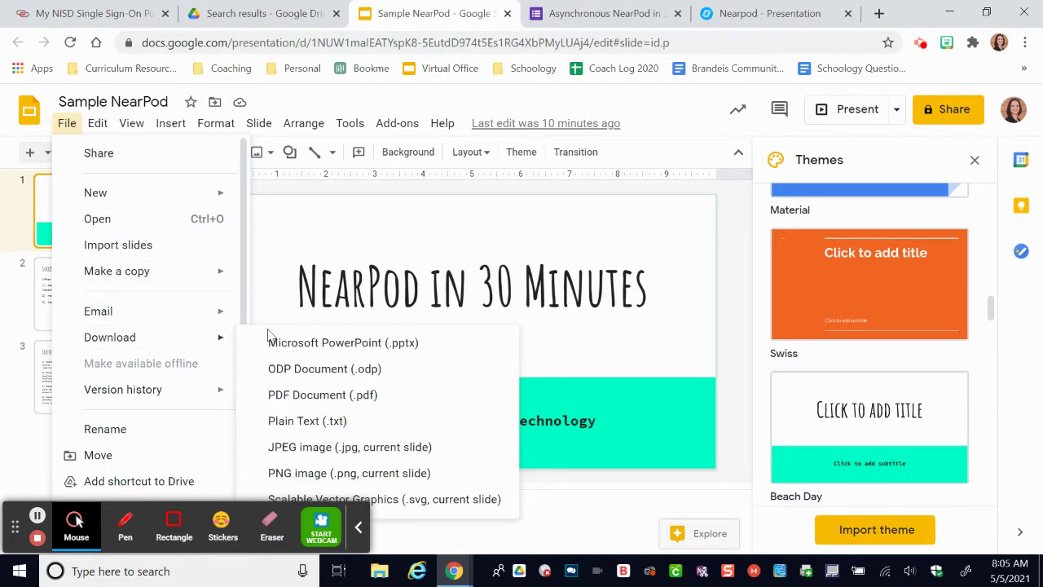
pyautogui.moveTo(221, 338)
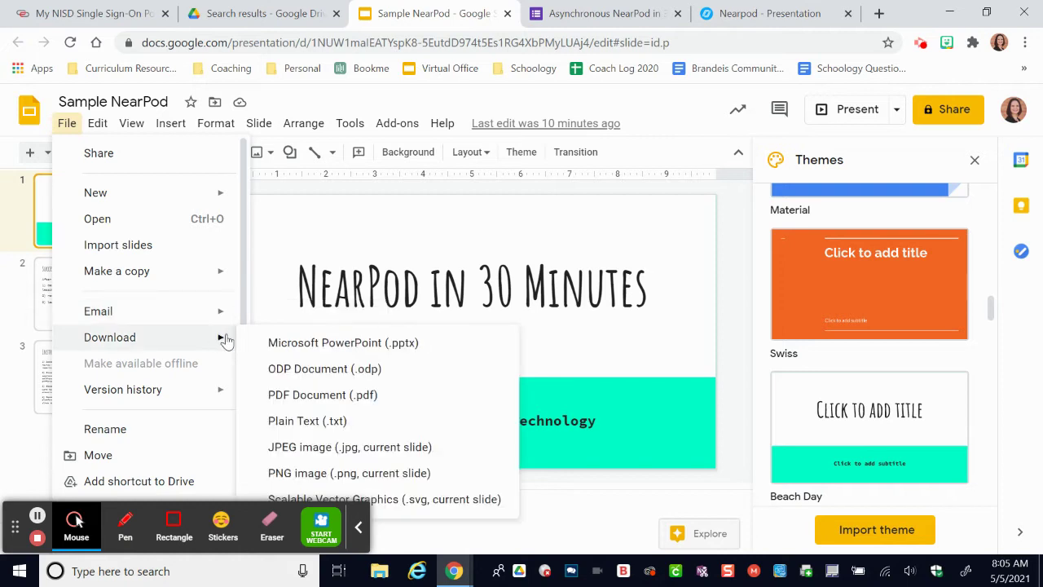
pyautogui.click(405, 349)
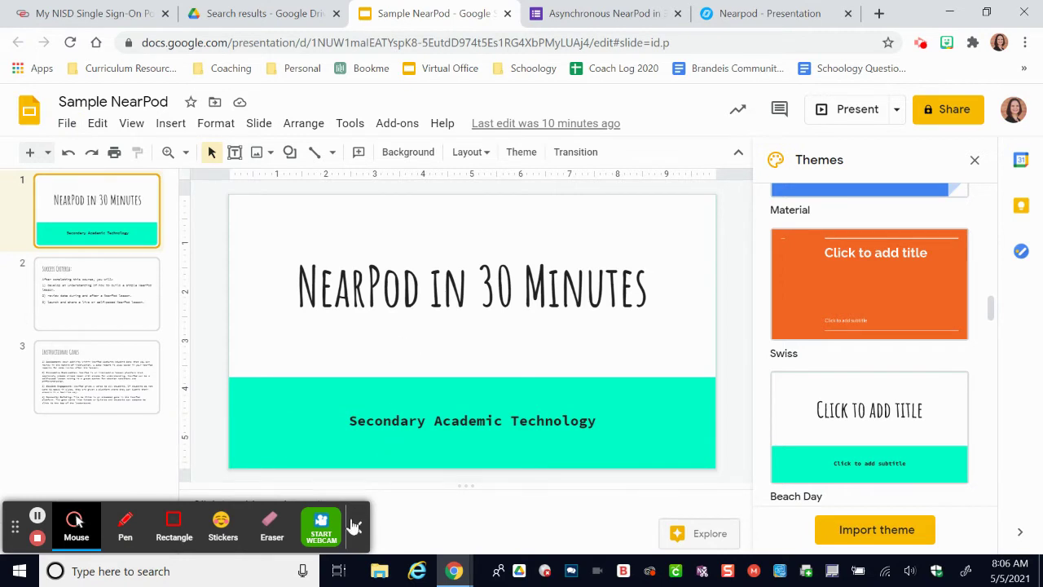
pyautogui.click(355, 524)
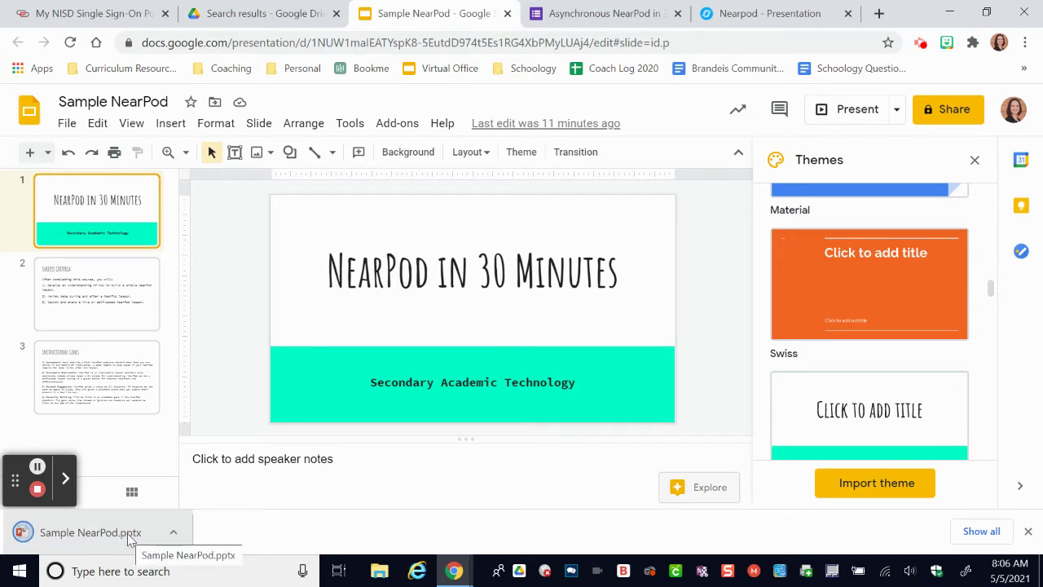
# Return to Nearpod and upload the downloaded Sample NearPod.pptx into the Sample Lesson, saving the upload
pyautogui.click(793, 11)
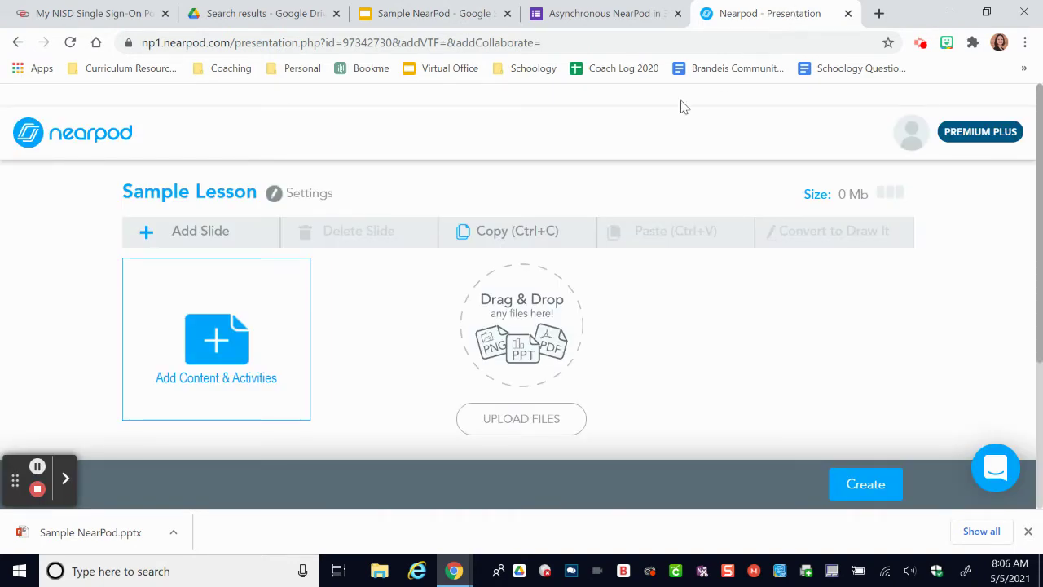
pyautogui.moveTo(84, 533); pyautogui.dragTo(503, 295)
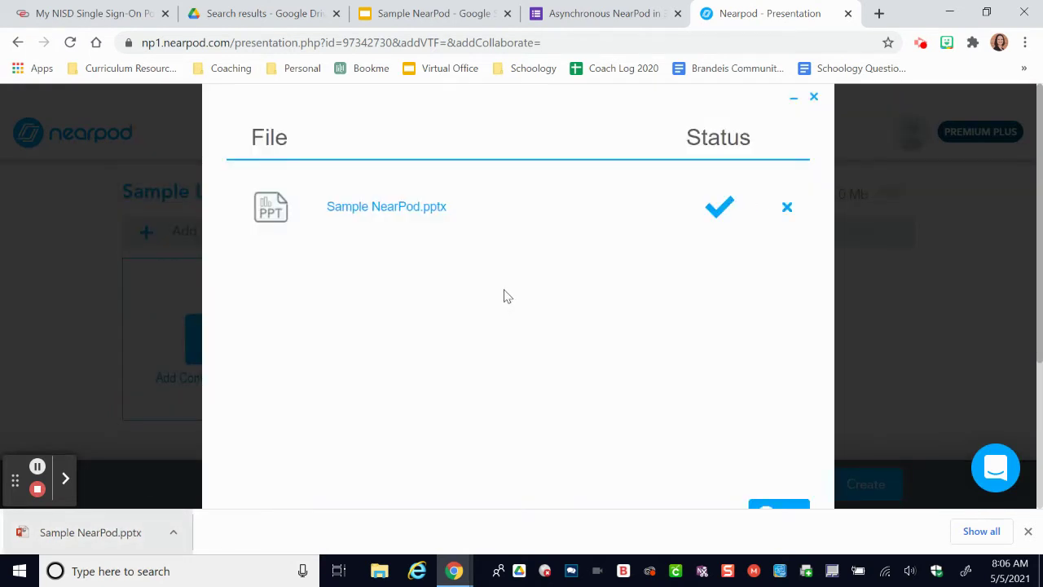
pyautogui.scroll(-2, 522, 288)
pyautogui.click(782, 406)
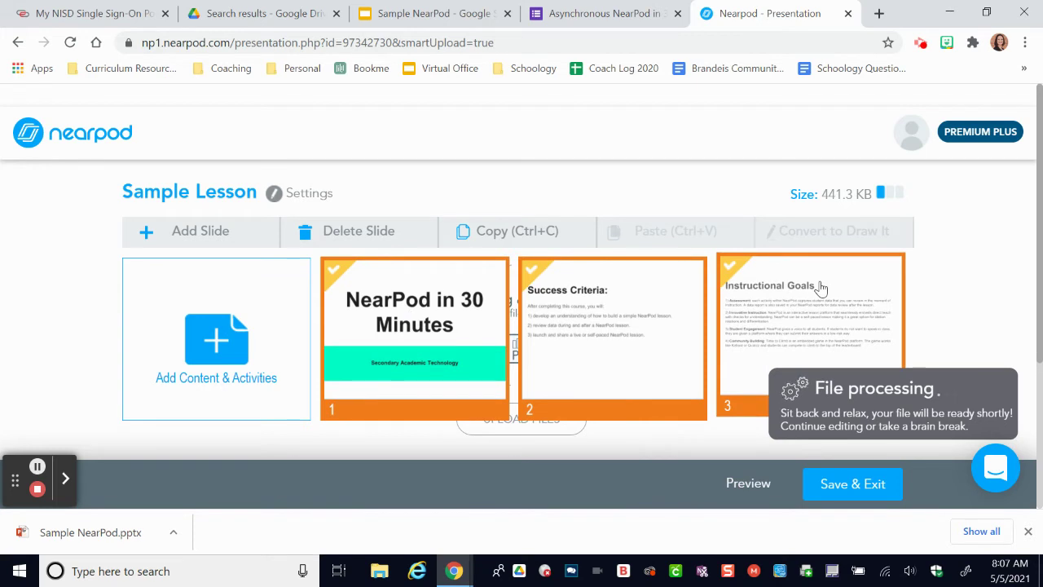
# Select only the Success Criteria slide, look through the available content and activities, and add a new Slide content item
pyautogui.click(962, 306)
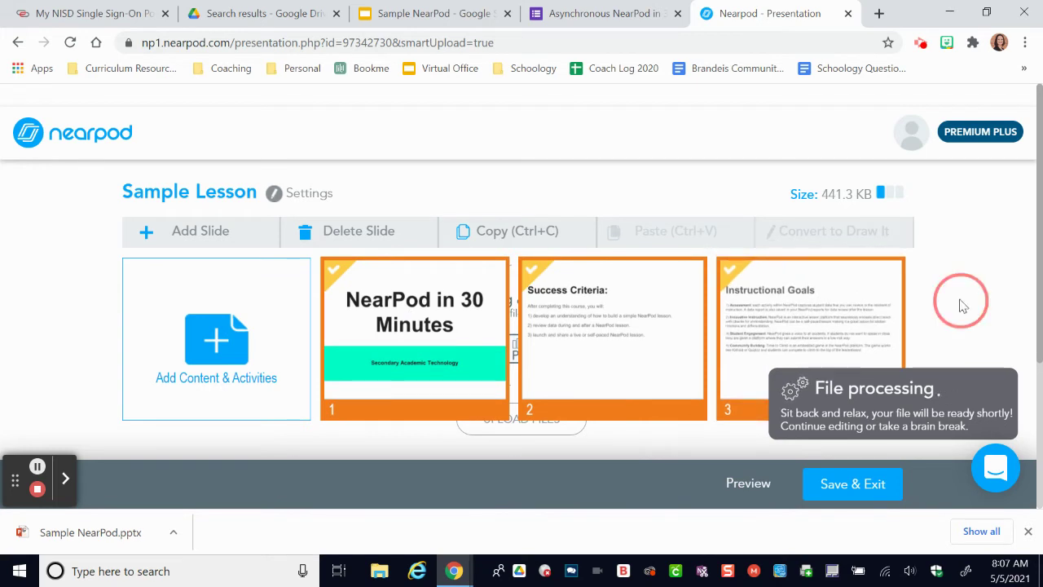
pyautogui.click(661, 315)
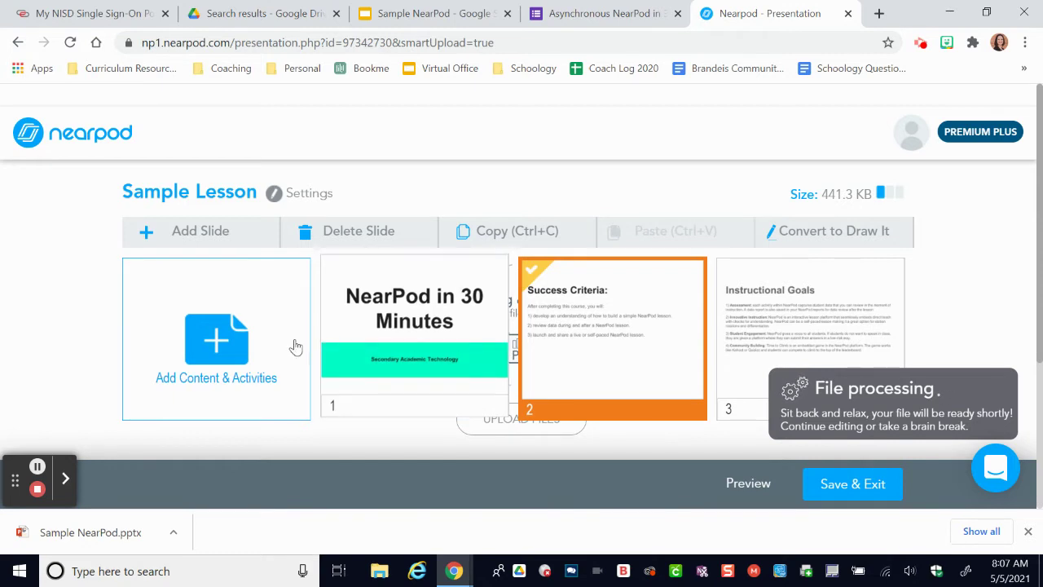
pyautogui.click(207, 352)
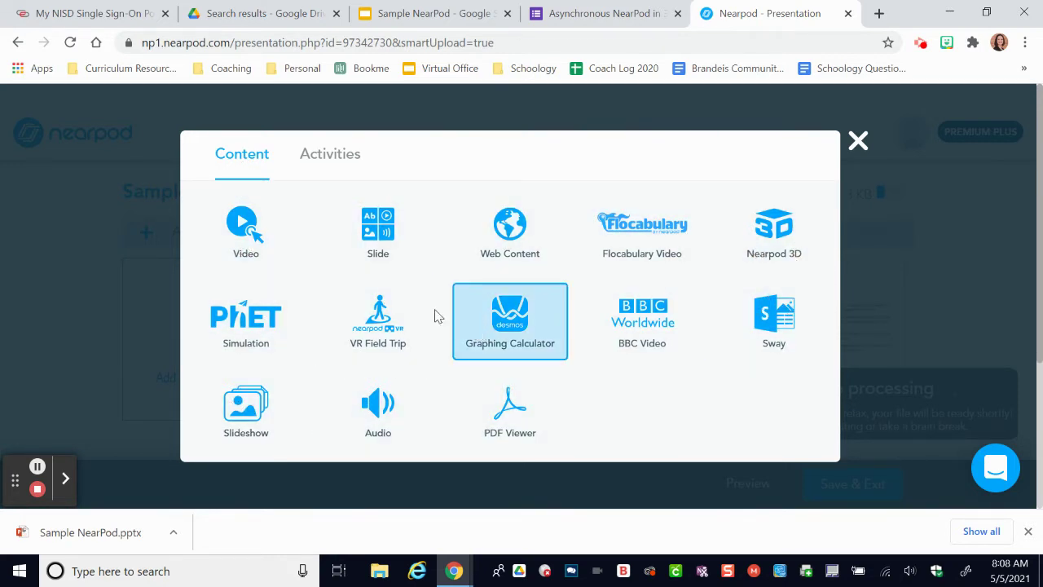
pyautogui.click(322, 159)
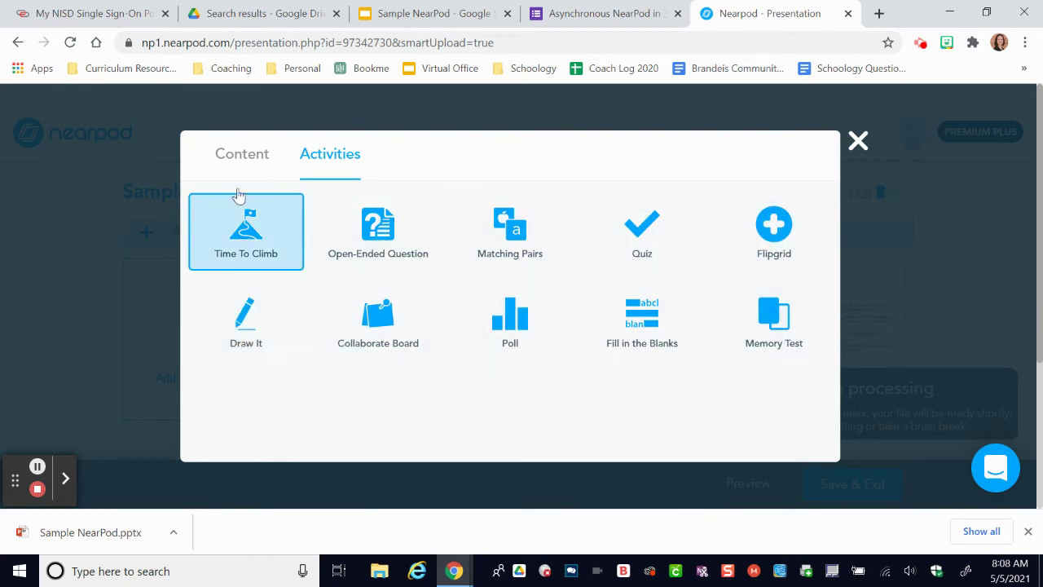
pyautogui.click(235, 163)
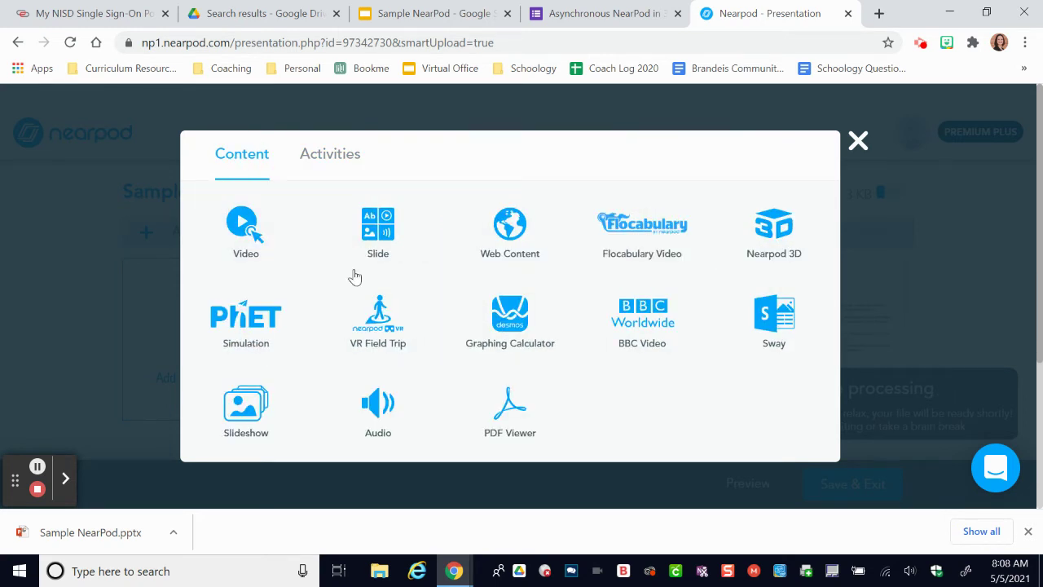
pyautogui.click(381, 237)
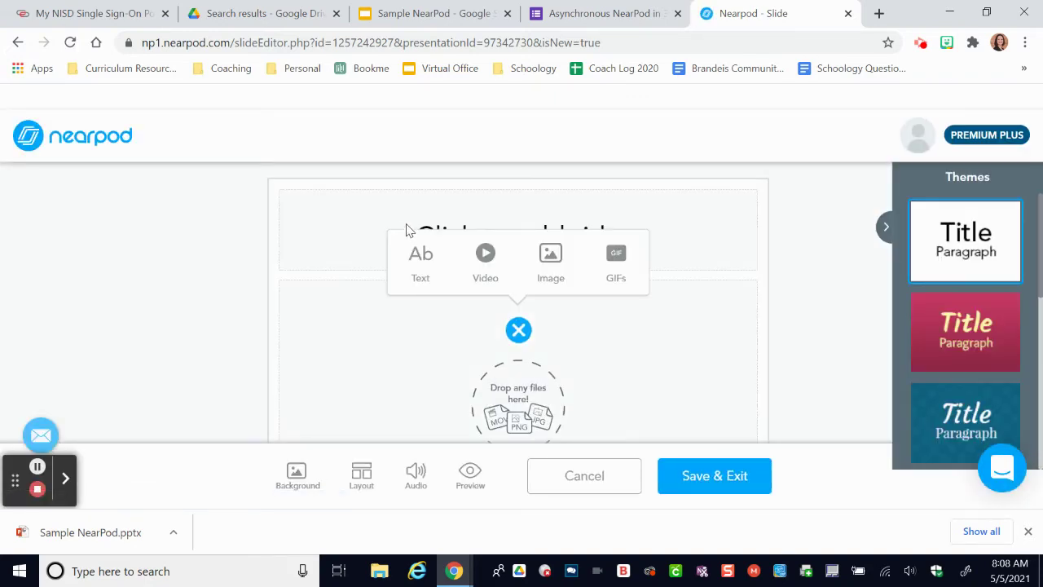
# Enter "Title" as the new slide's heading and apply the Title + two elements layout
pyautogui.click(538, 216)
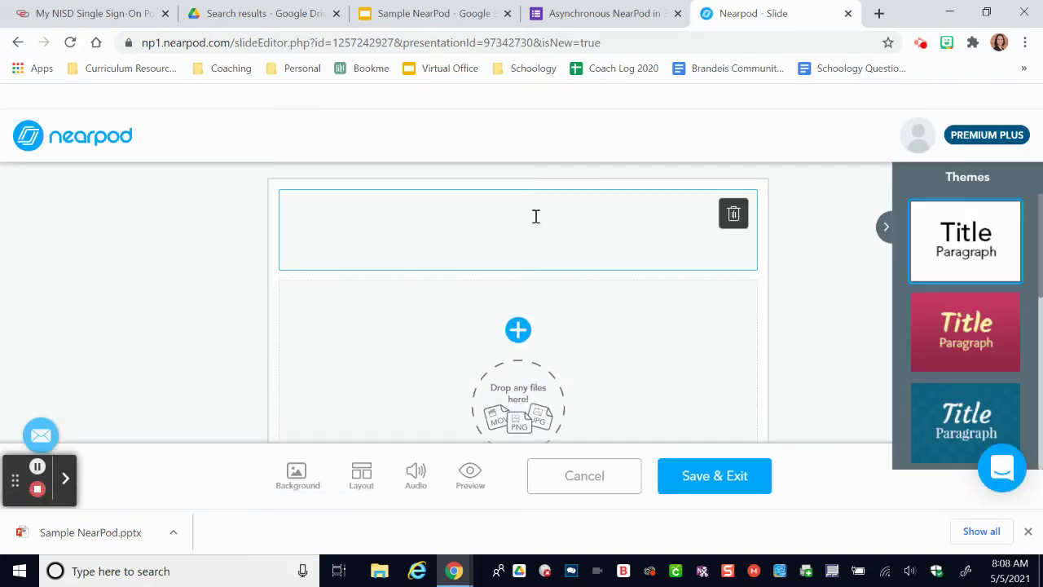
pyautogui.write('Title')
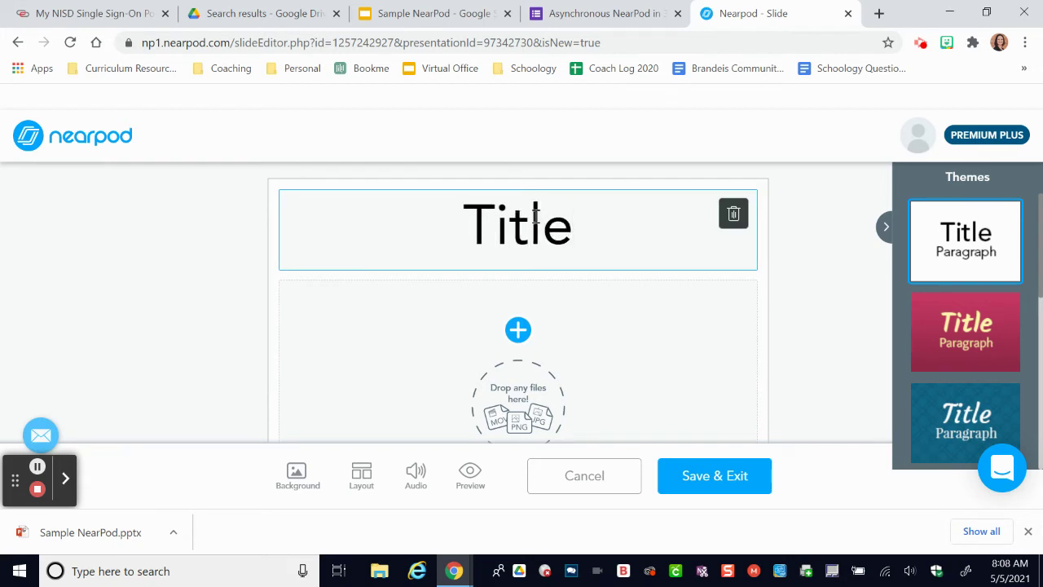
pyautogui.scroll(-1, 489, 342)
pyautogui.click(358, 478)
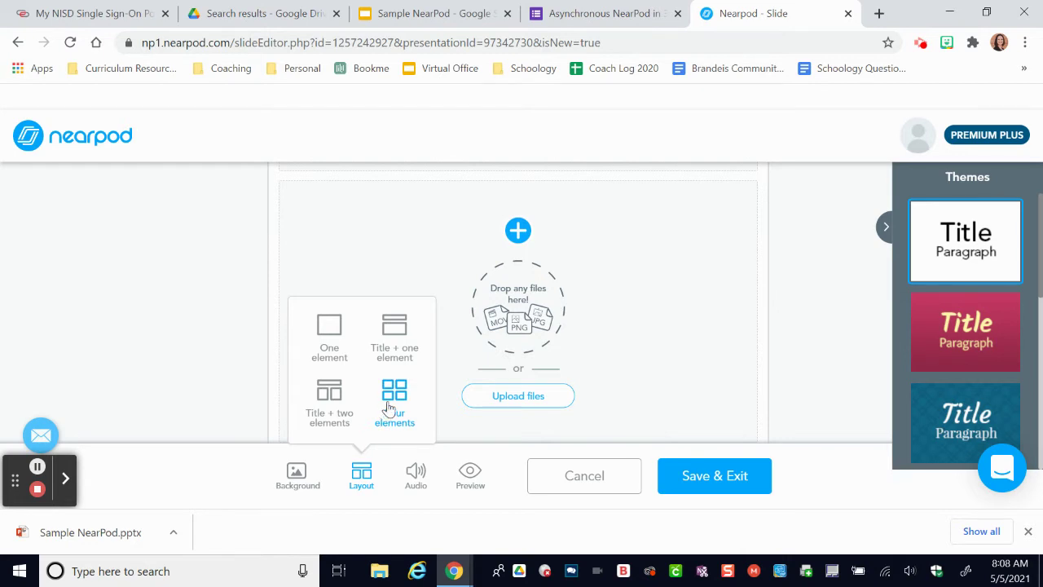
pyautogui.click(330, 400)
# Search GIFs for "cat" and insert the second result into the slide's left content area
pyautogui.scroll(2, 329, 397)
pyautogui.scroll(-2, 329, 397)
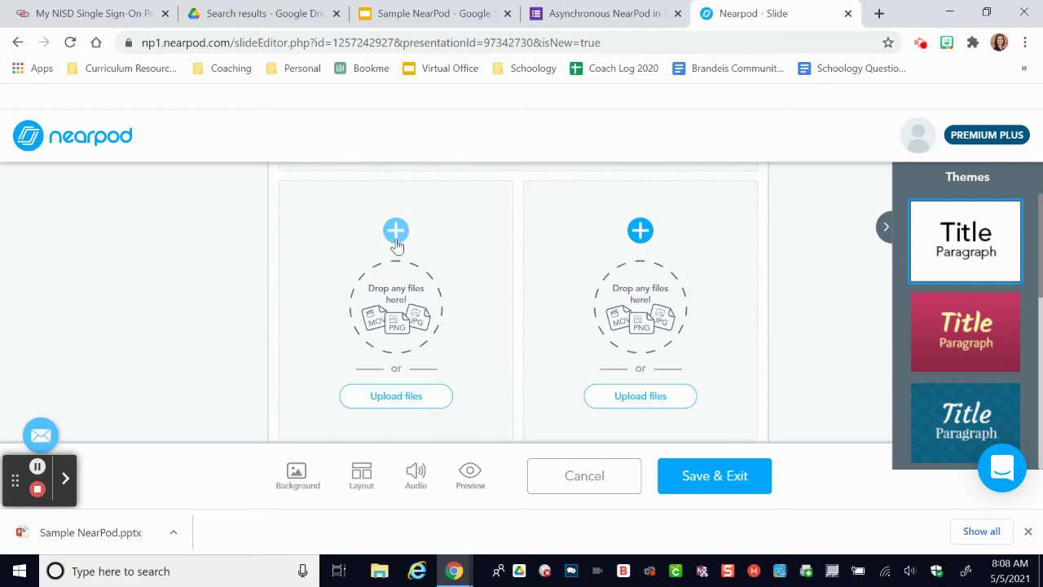
pyautogui.scroll(2, 576, 354)
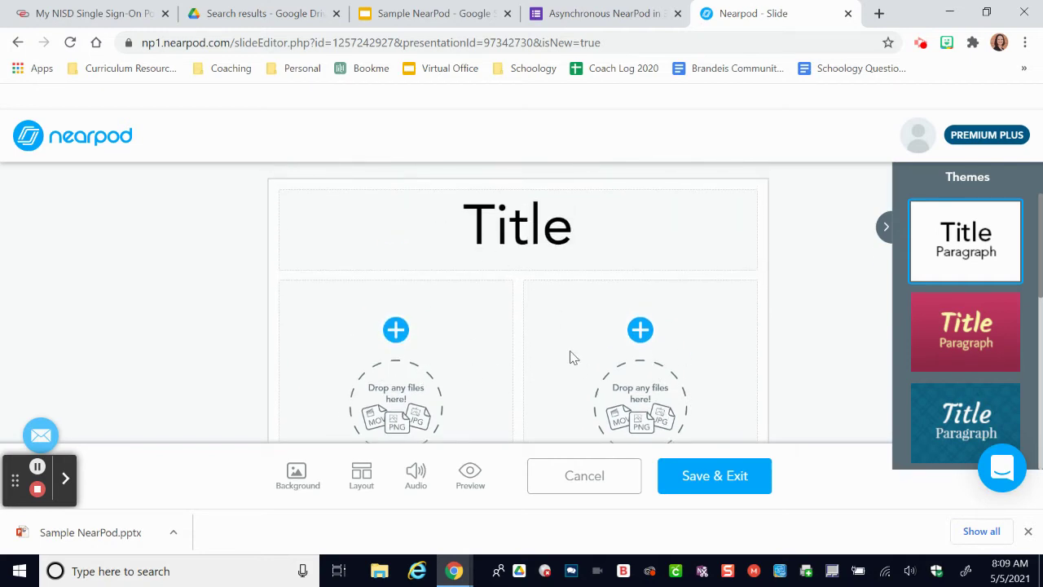
pyautogui.scroll(-2, 574, 358)
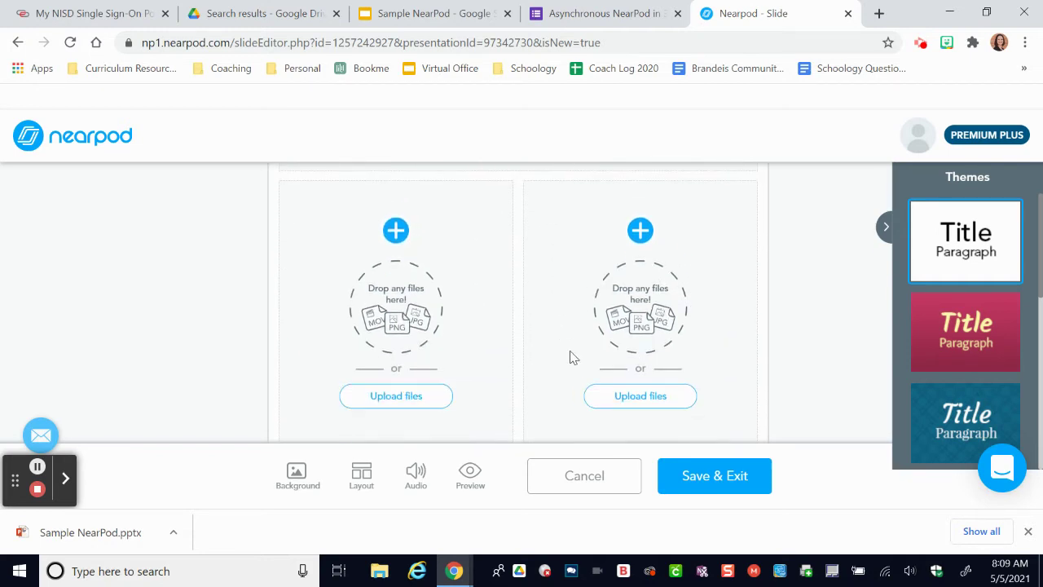
pyautogui.click(396, 231)
pyautogui.scroll(2, 398, 245)
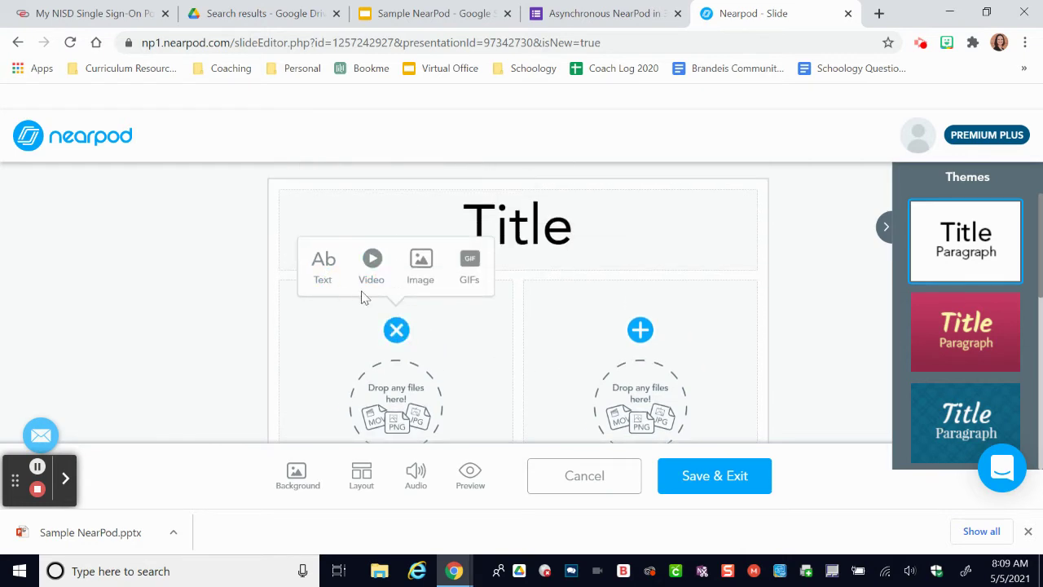
pyautogui.click(481, 278)
pyautogui.click(480, 181)
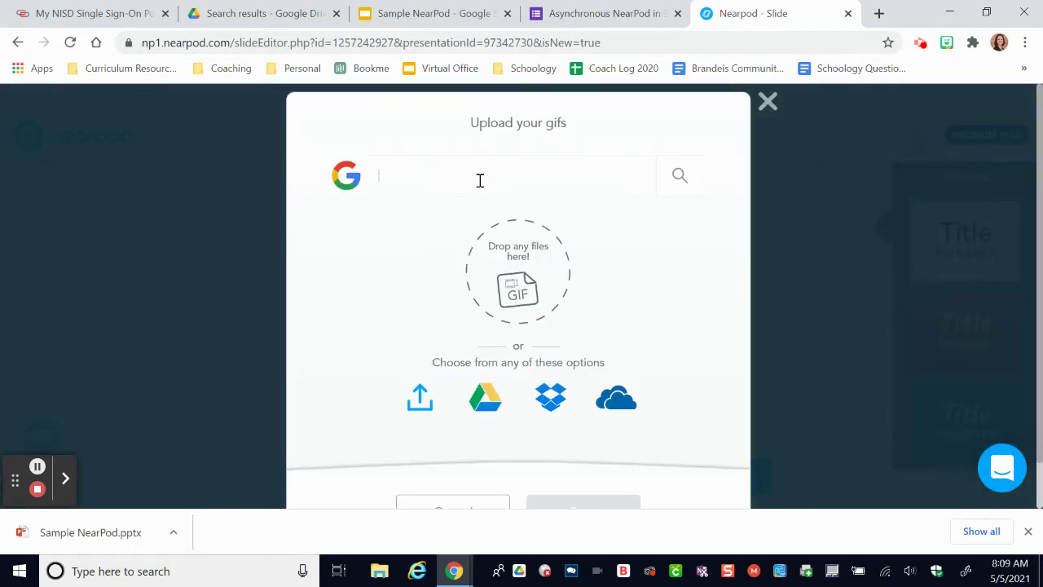
pyautogui.press('Return')
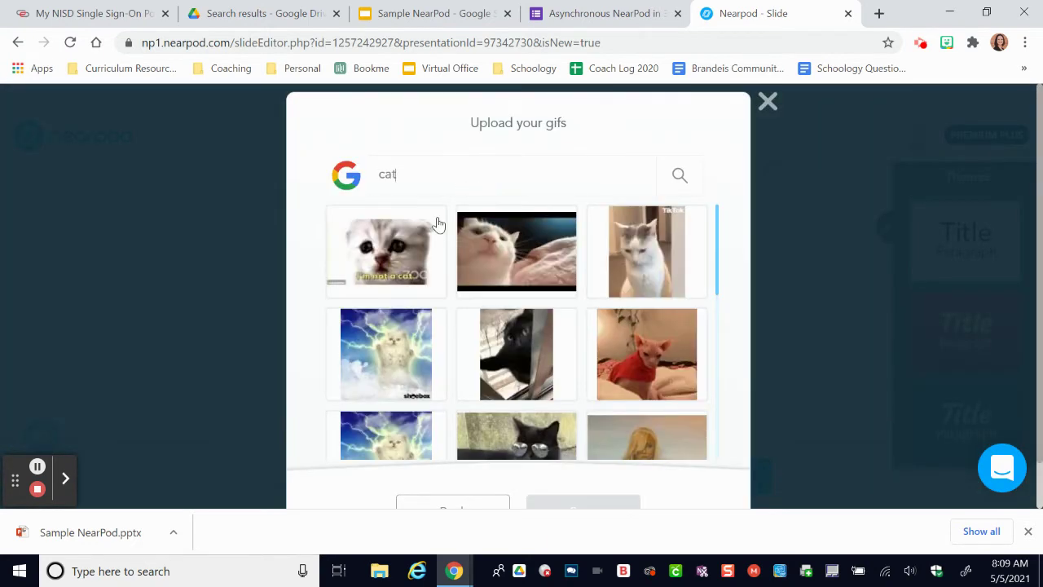
pyautogui.click(538, 253)
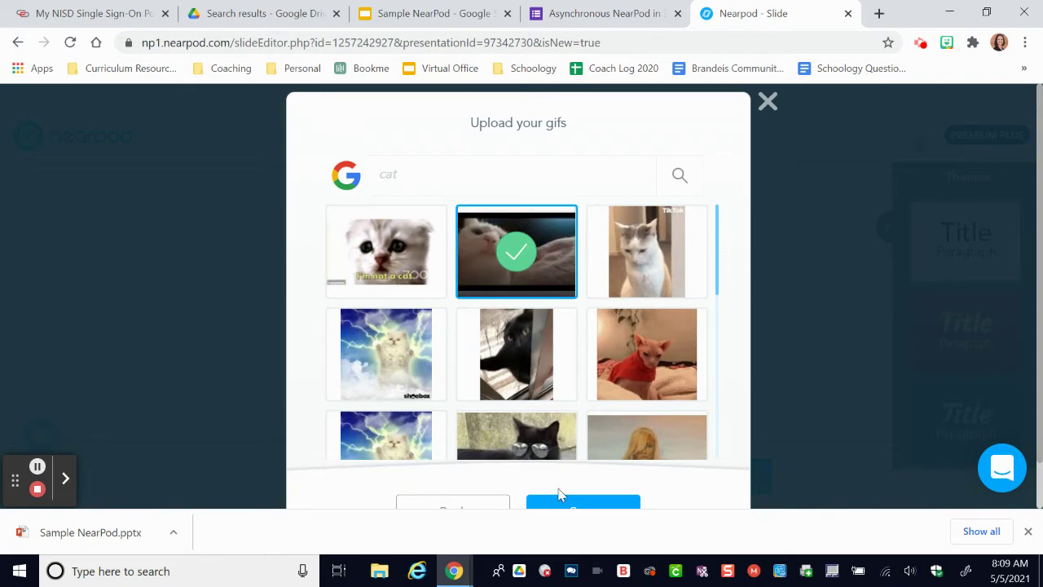
pyautogui.click(559, 502)
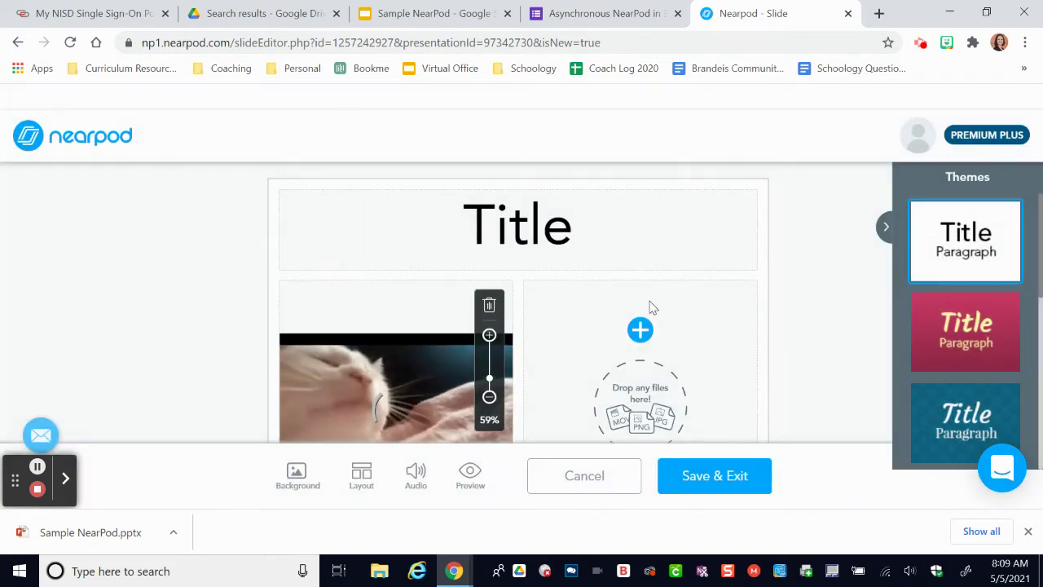
pyautogui.scroll(-1, 660, 333)
pyautogui.scroll(1, 663, 334)
pyautogui.scroll(-1, 662, 334)
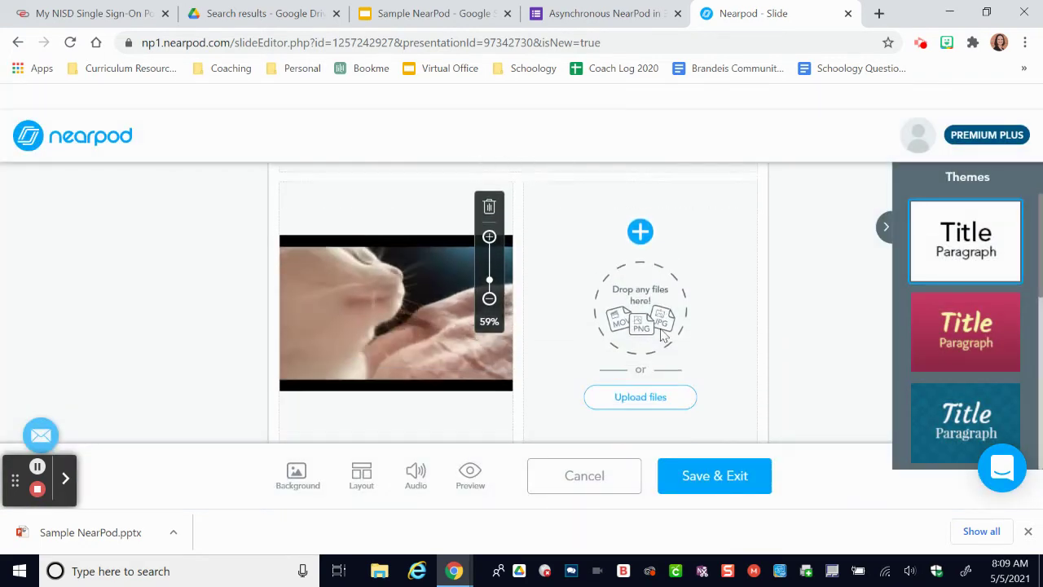
pyautogui.scroll(1, 662, 334)
pyautogui.scroll(-1, 662, 334)
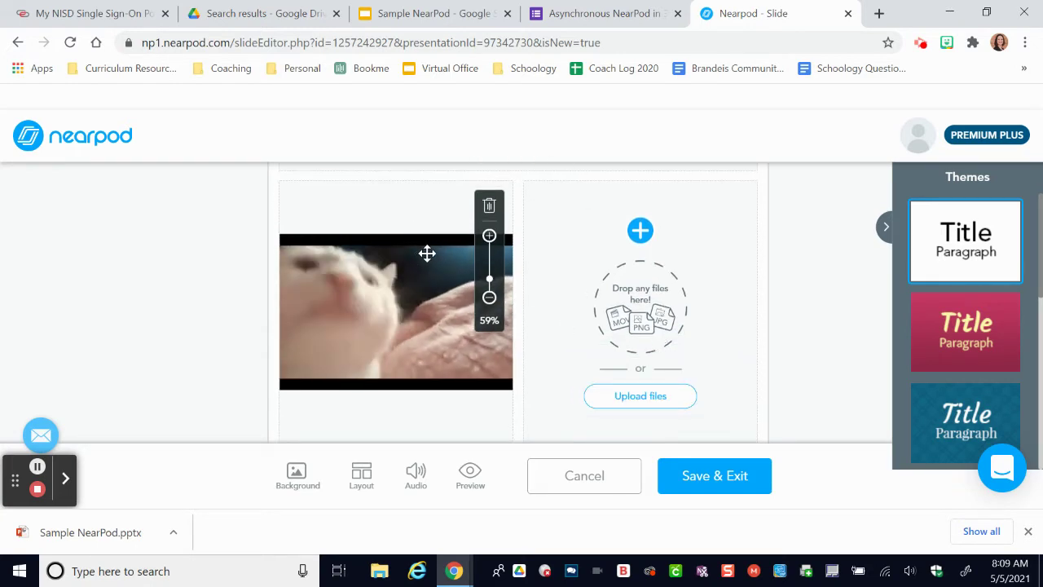
# Remove the cat GIF from the slide and fill the other content area with the text "Text" in a larger size
pyautogui.click(489, 205)
pyautogui.click(641, 231)
pyautogui.scroll(1, 646, 239)
pyautogui.click(568, 267)
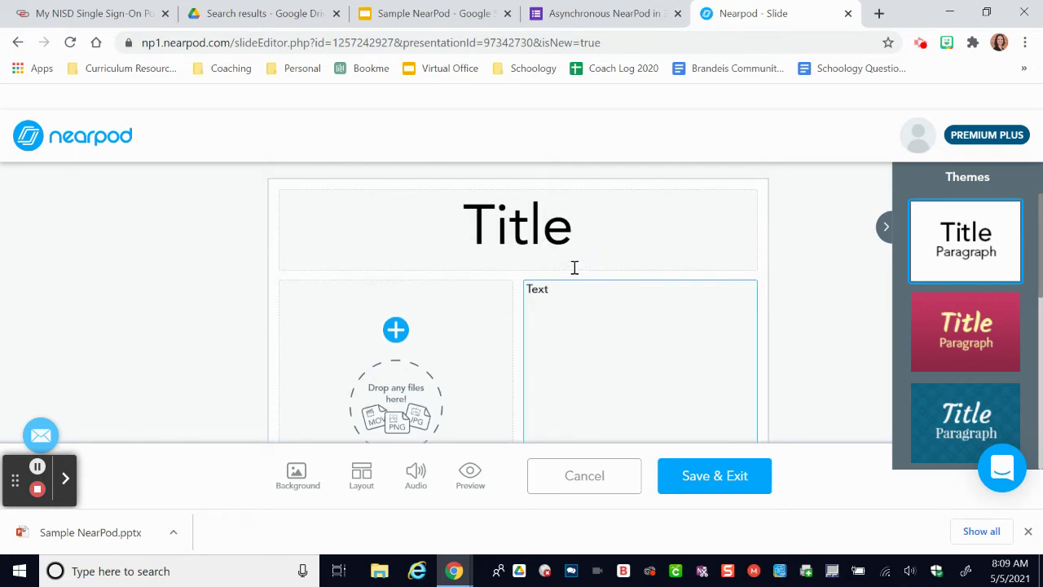
pyautogui.scroll(-1, 562, 341)
pyautogui.click(612, 419)
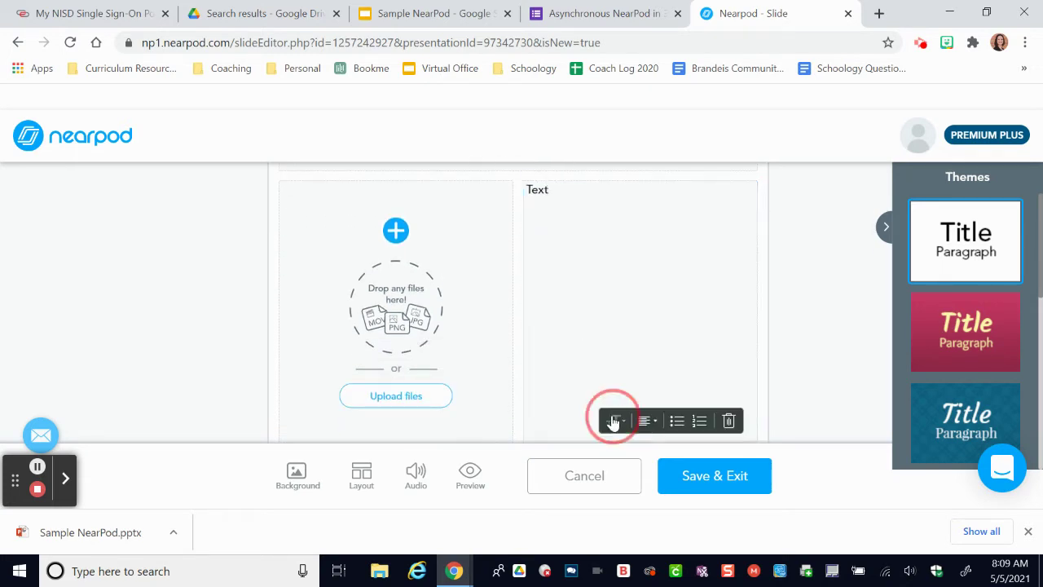
pyautogui.click(621, 341)
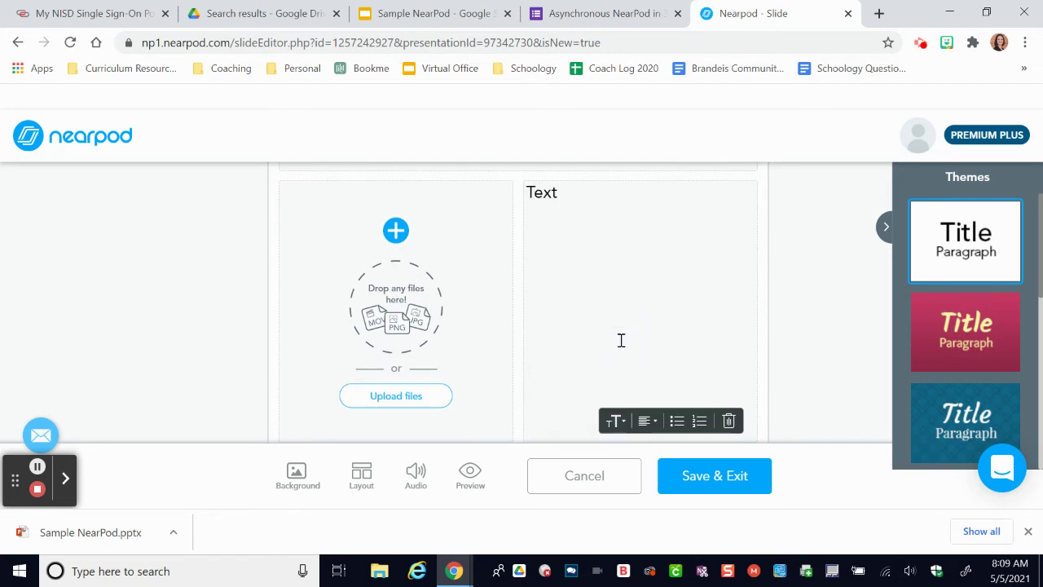
# Apply the dark theme with gold lettering to the slide, then save it and exit the slide editor
pyautogui.scroll(1, 621, 340)
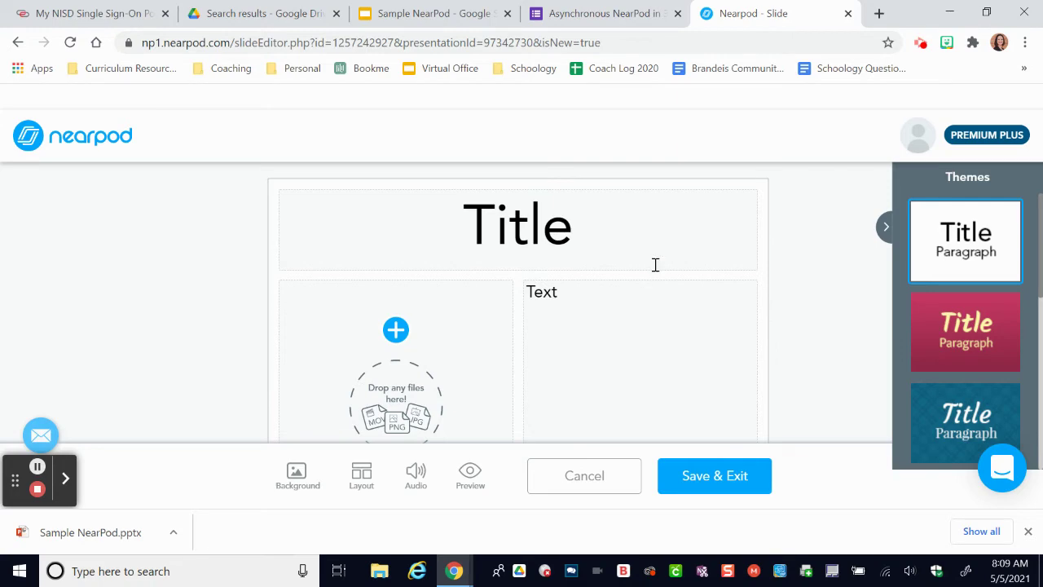
pyautogui.scroll(-3, 966, 350)
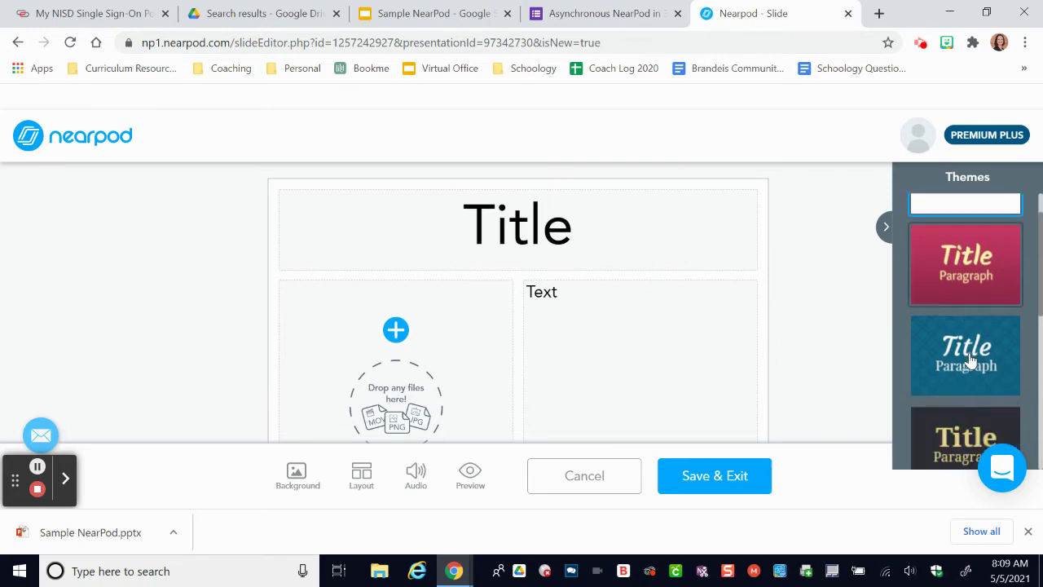
pyautogui.click(955, 302)
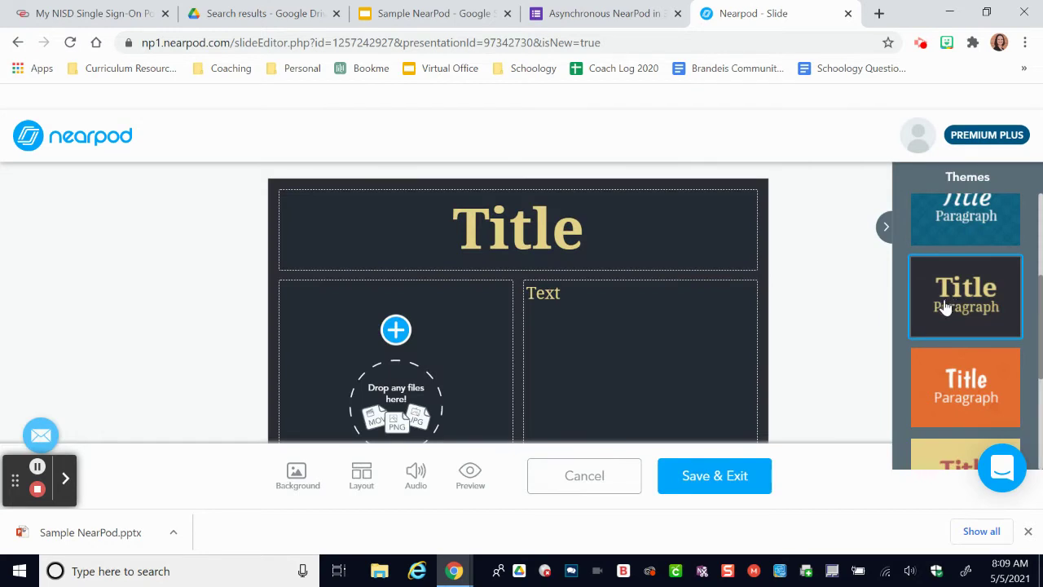
pyautogui.click(618, 364)
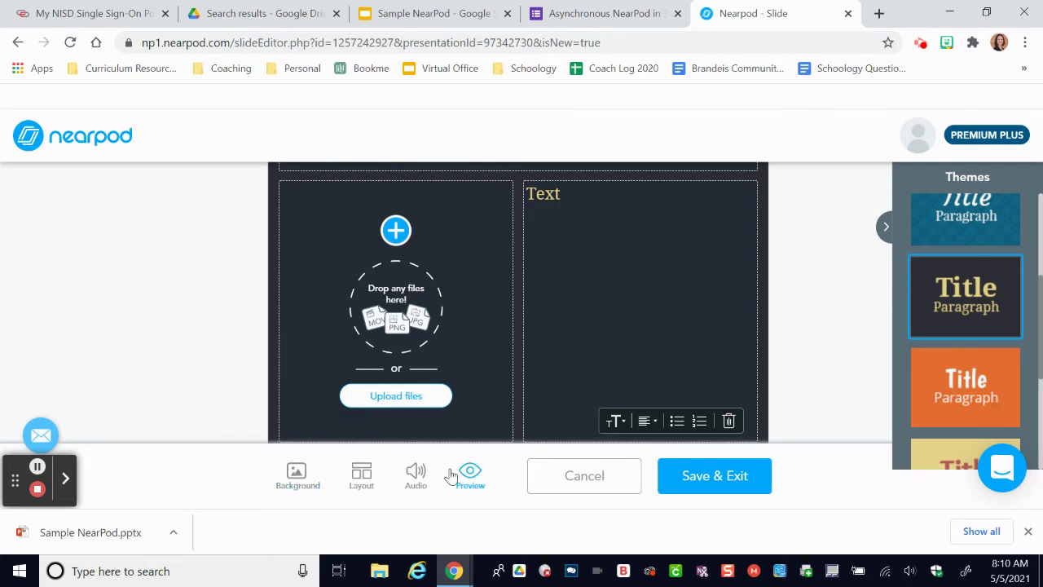
pyautogui.click(728, 486)
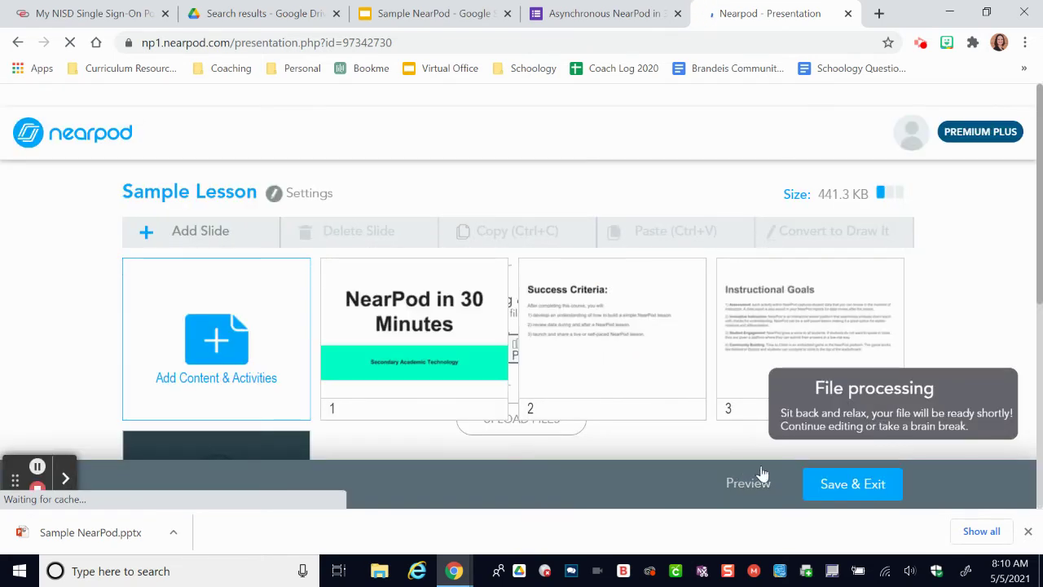
# Move the new Title slide to position 2 in the lesson, then delete it and confirm the deletion
pyautogui.scroll(-1, 980, 333)
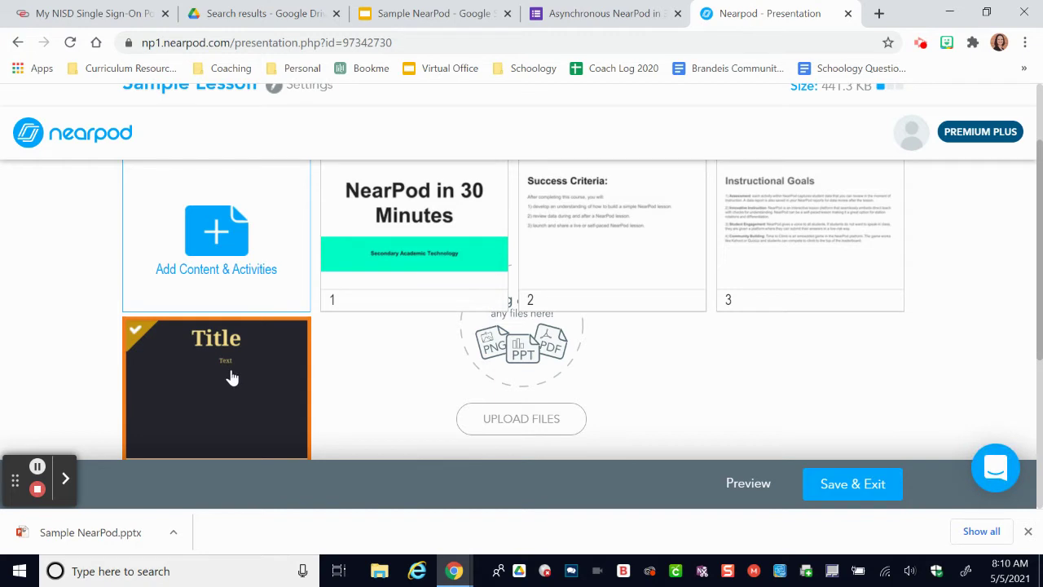
pyautogui.moveTo(230, 378); pyautogui.dragTo(605, 233)
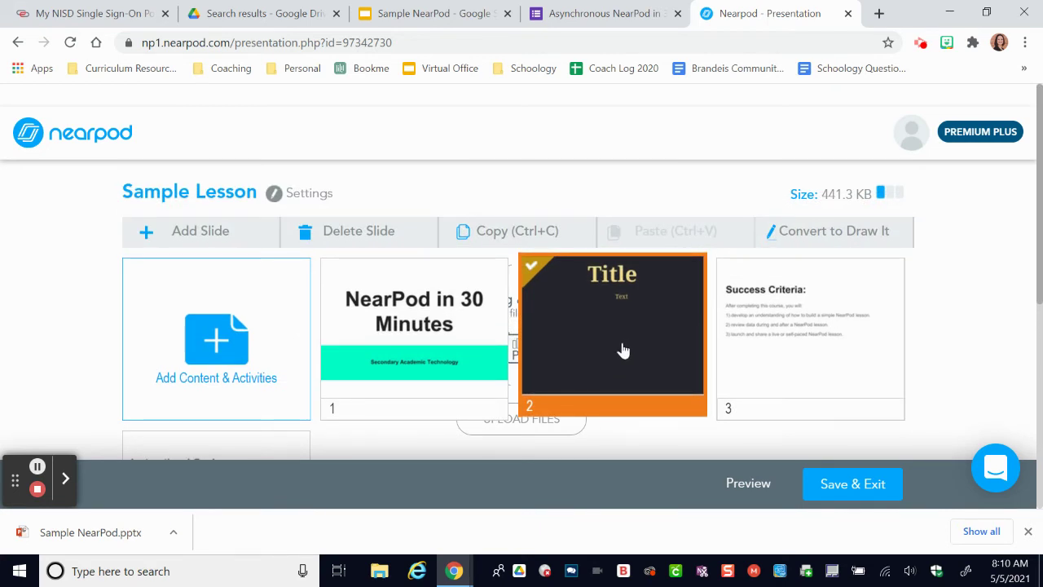
pyautogui.scroll(-2, 623, 351)
pyautogui.click(611, 280)
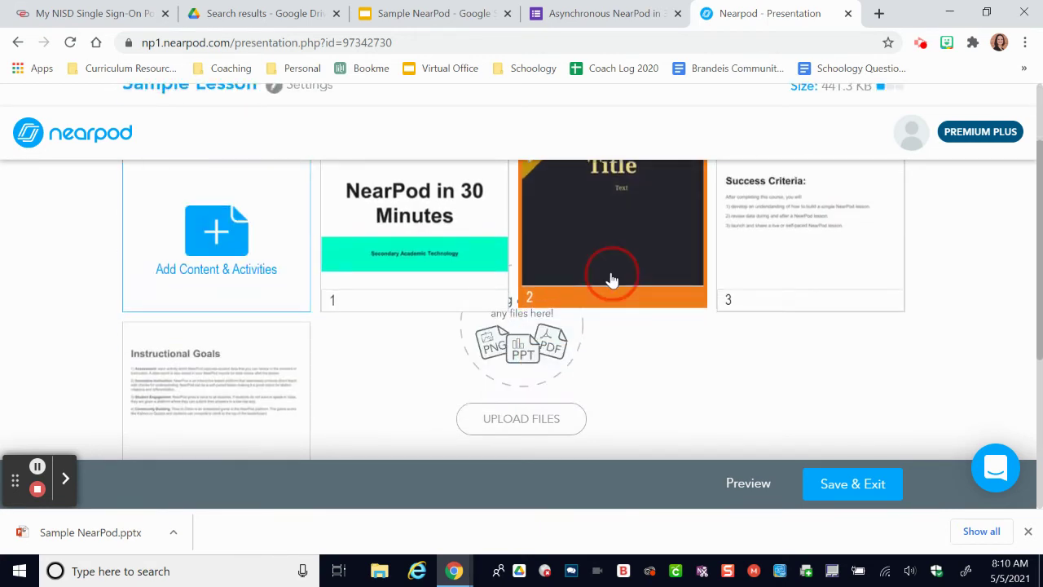
pyautogui.scroll(2, 599, 252)
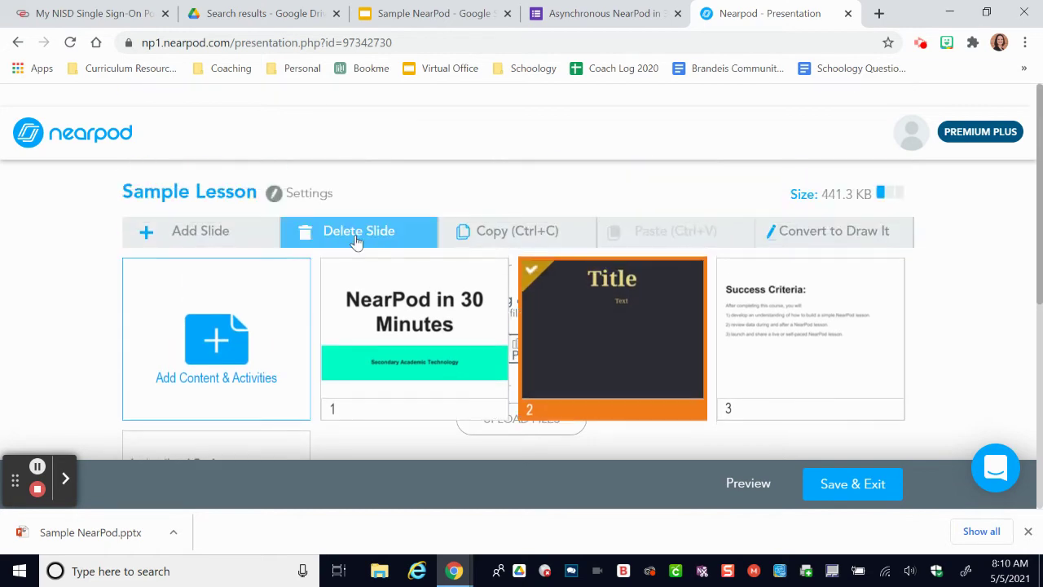
pyautogui.click(383, 235)
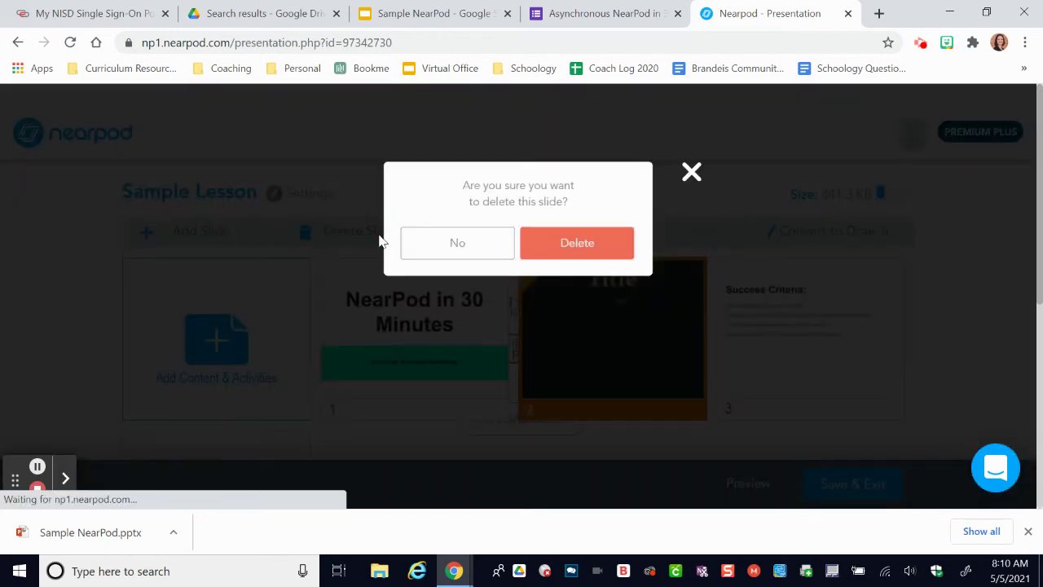
pyautogui.click(547, 254)
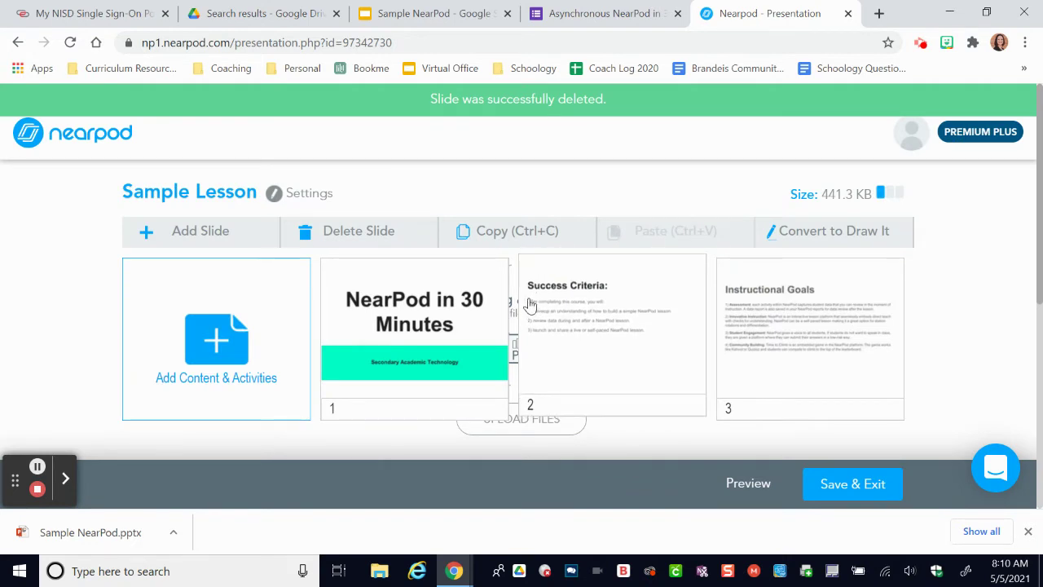
# Add a Poll activity with the question "Question - What color is the sky?"
pyautogui.click(231, 344)
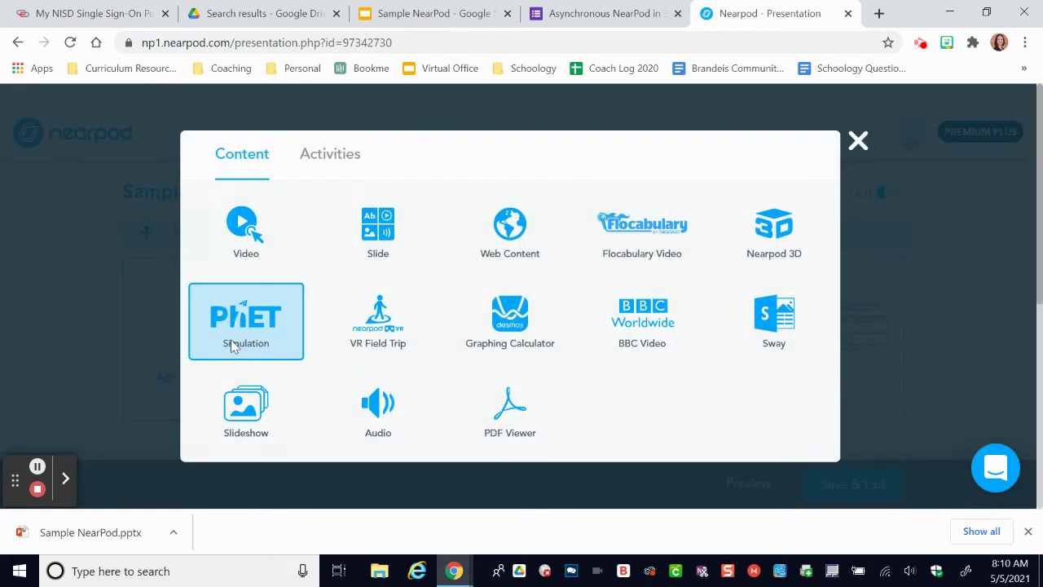
pyautogui.click(343, 154)
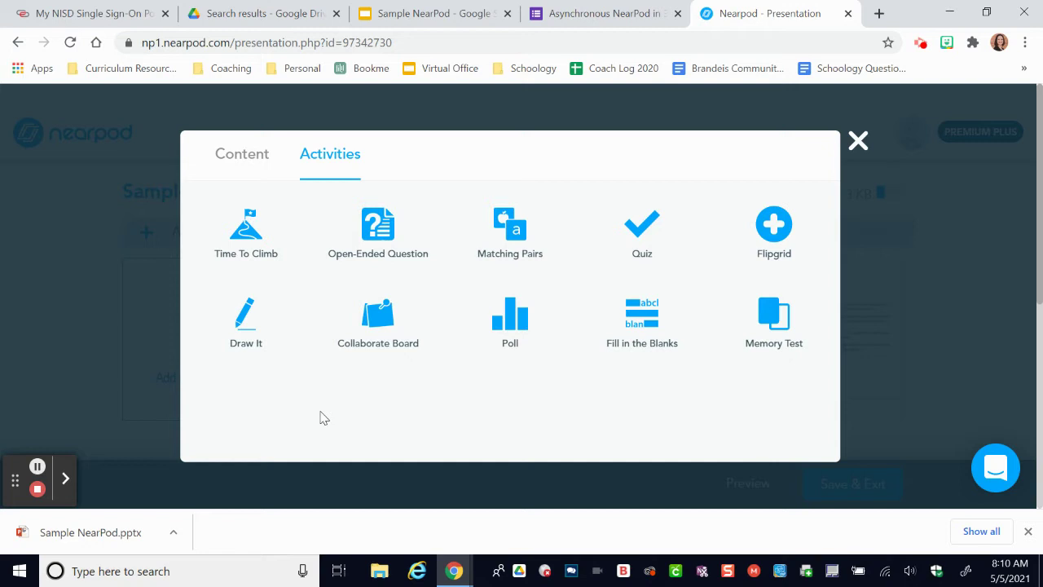
pyautogui.click(538, 347)
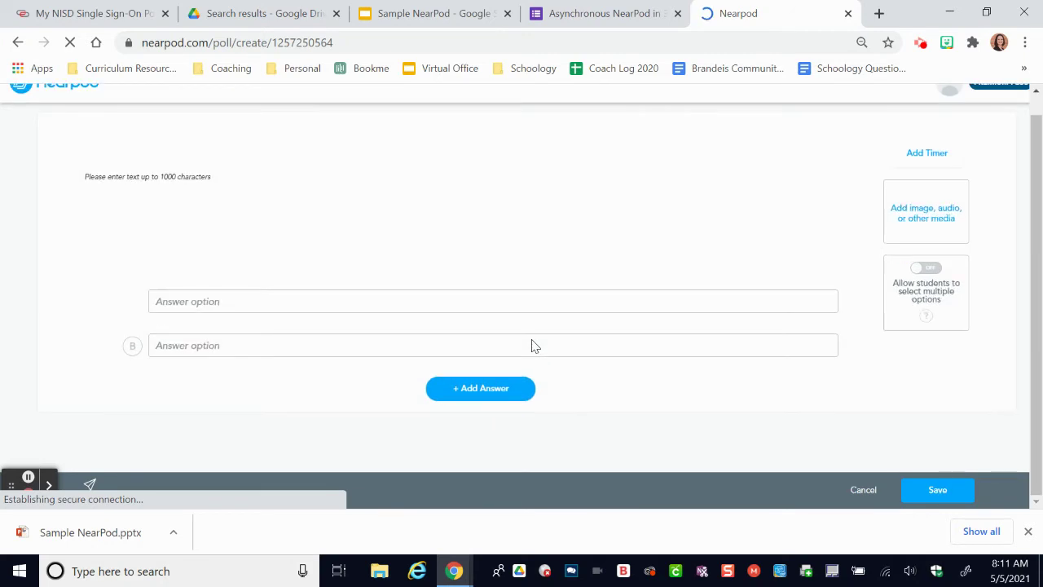
pyautogui.click(239, 190)
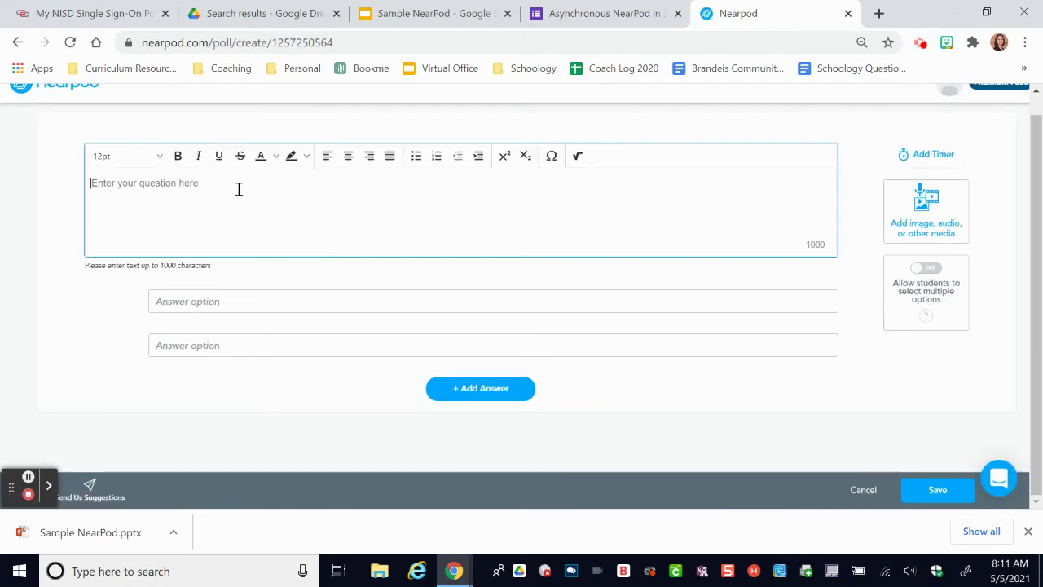
pyautogui.write('Question')
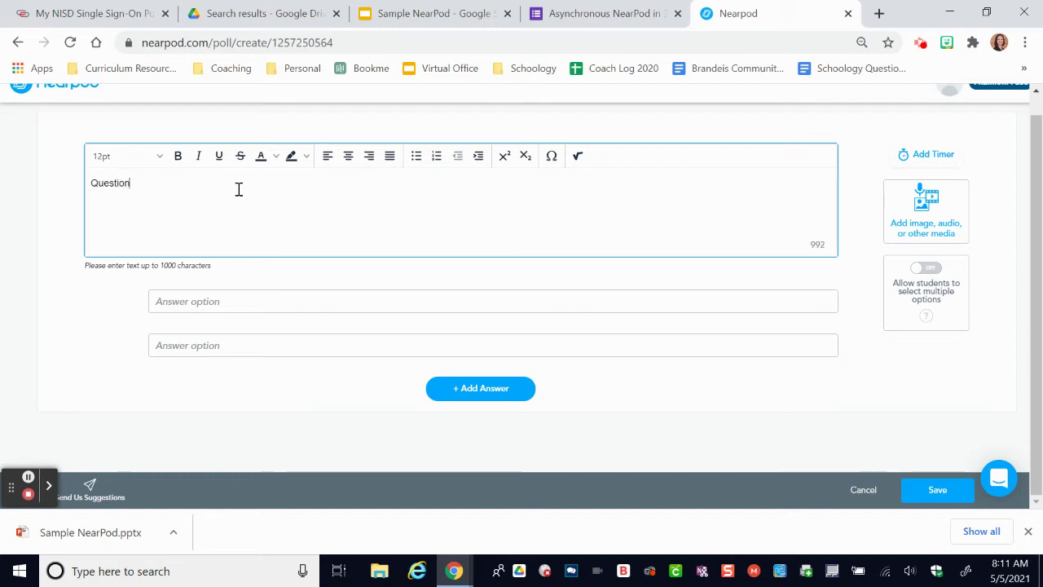
pyautogui.write(' - What co')
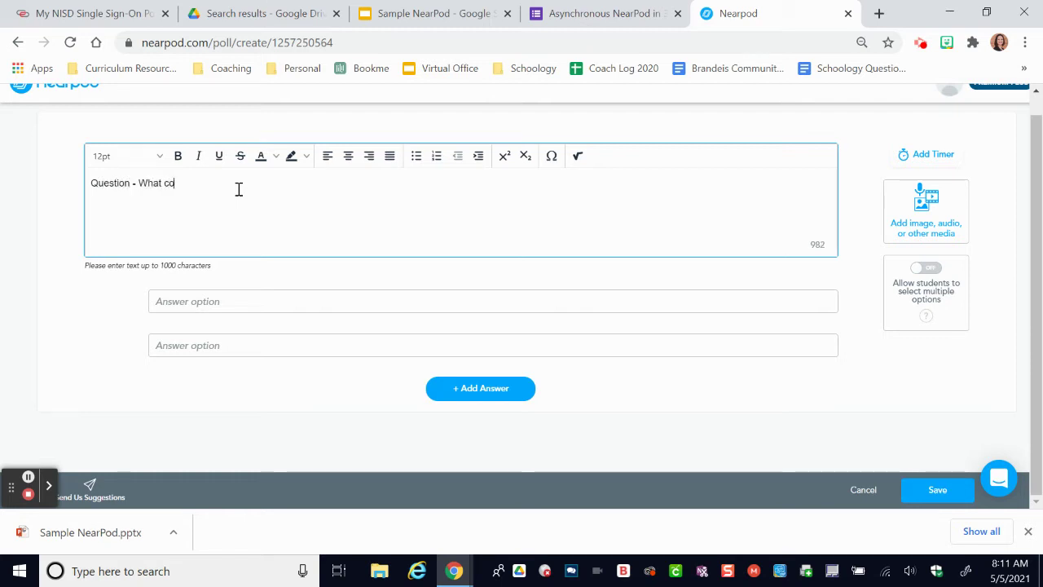
pyautogui.write('lor is the sky?')
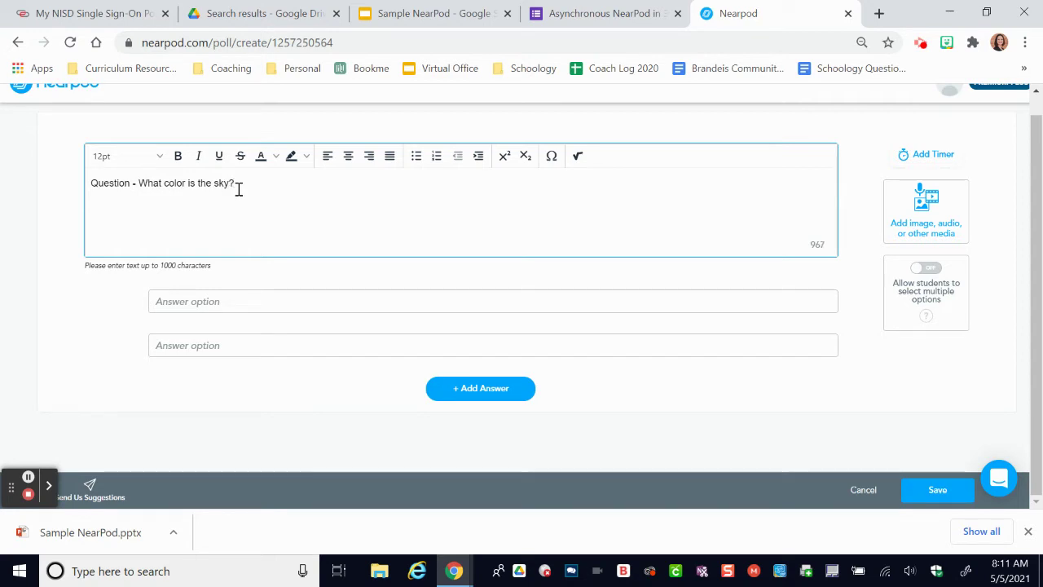
# Enter "Blue" and "Green" as the poll's two answer options
pyautogui.click(183, 300)
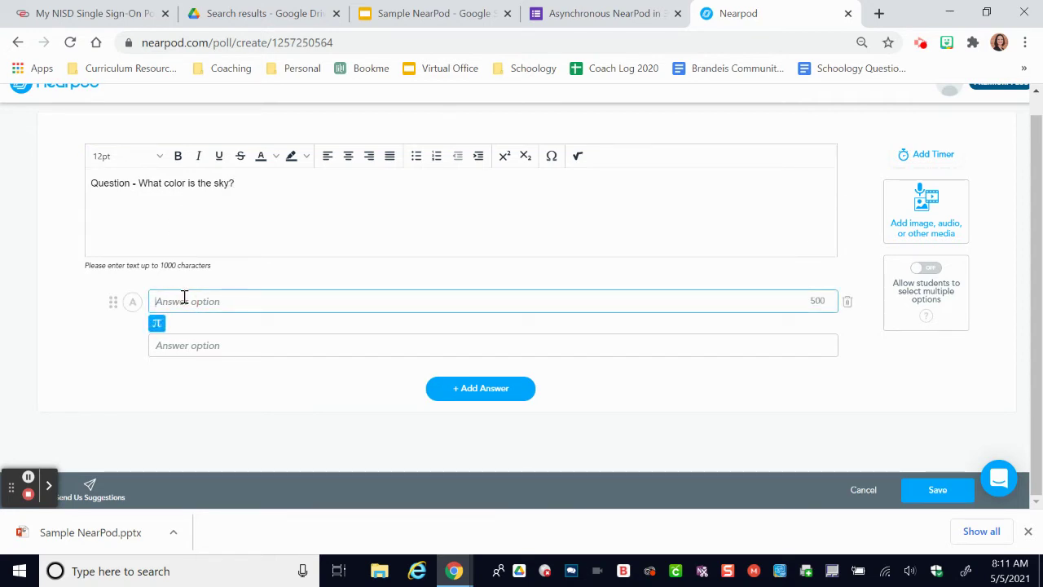
pyautogui.write('Blue')
pyautogui.press('Tab')
pyautogui.write('Gr')
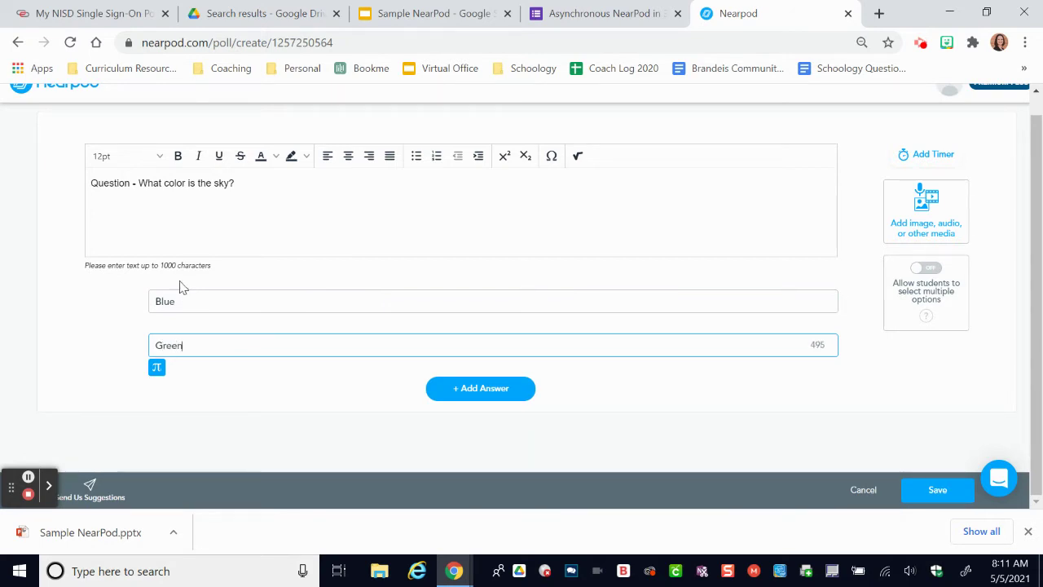
pyautogui.click(133, 303)
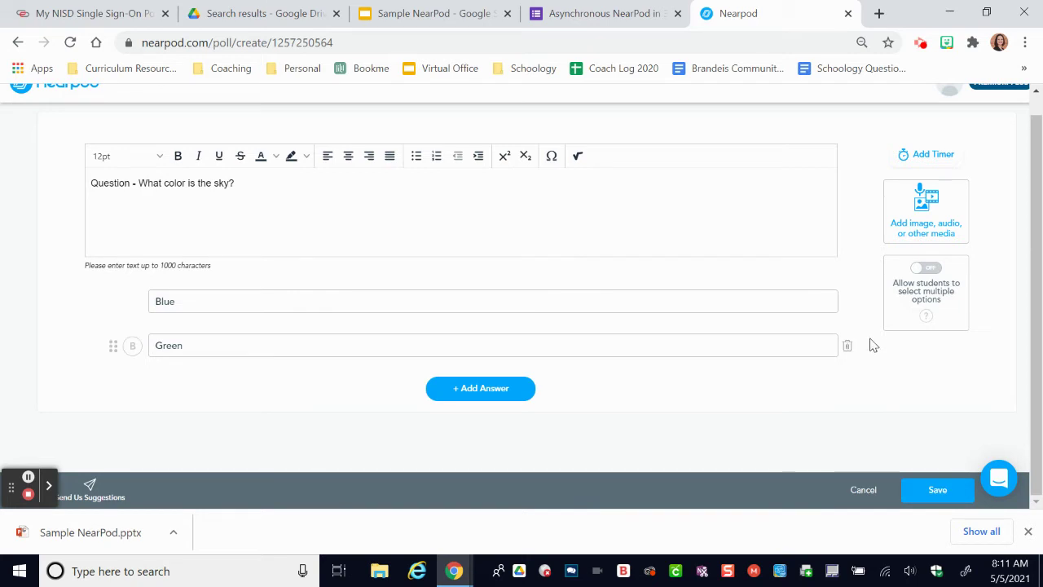
# Add an activity timer of 00 minutes 15 seconds to the poll
pyautogui.click(932, 155)
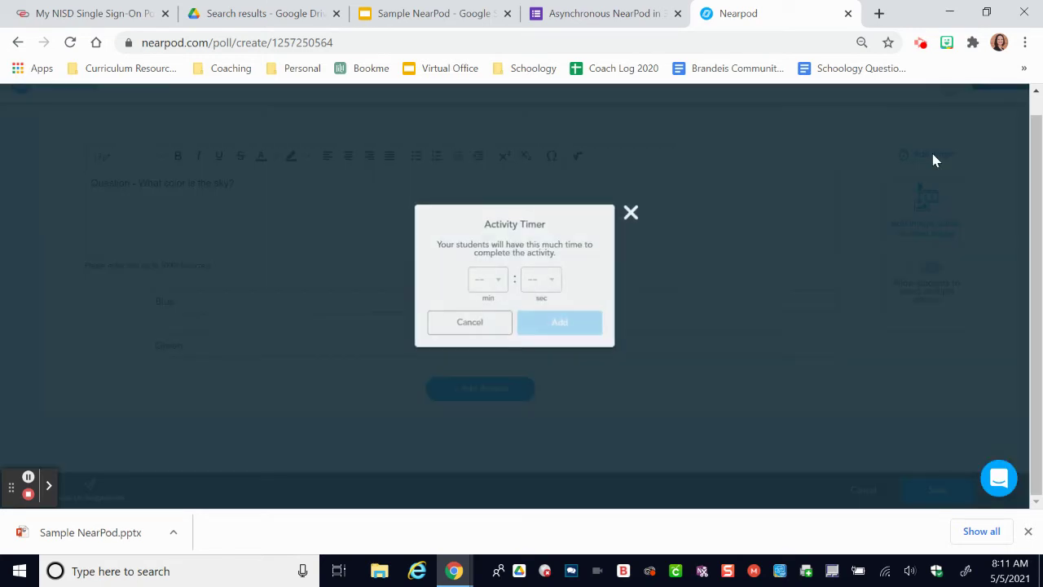
pyautogui.click(551, 282)
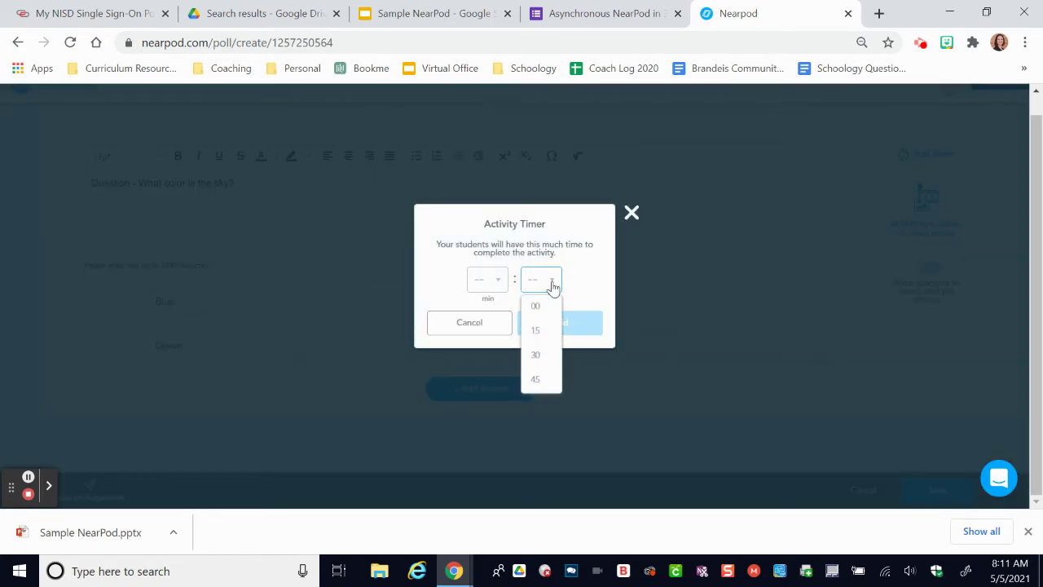
pyautogui.click(540, 332)
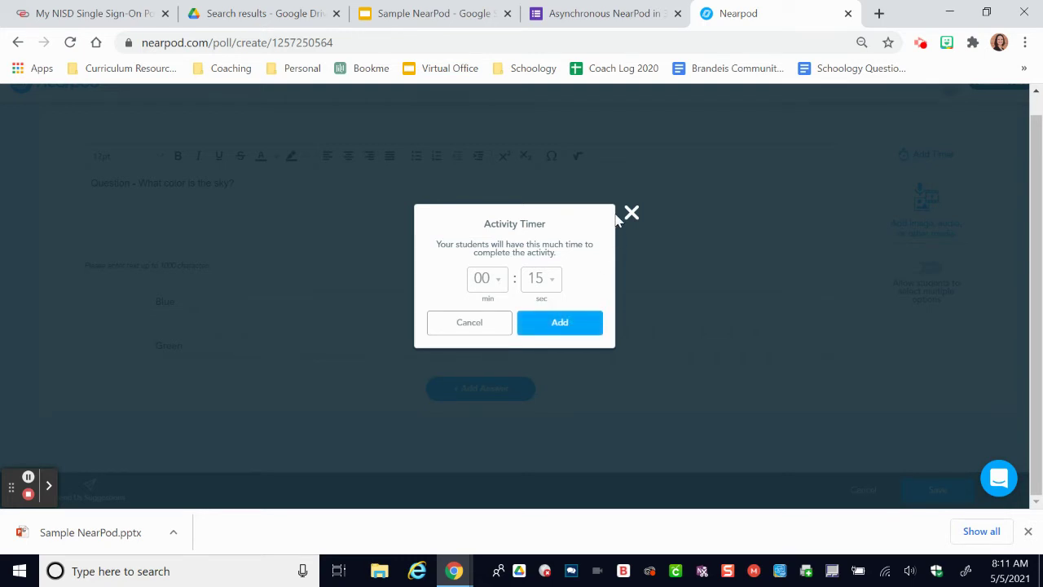
pyautogui.click(578, 332)
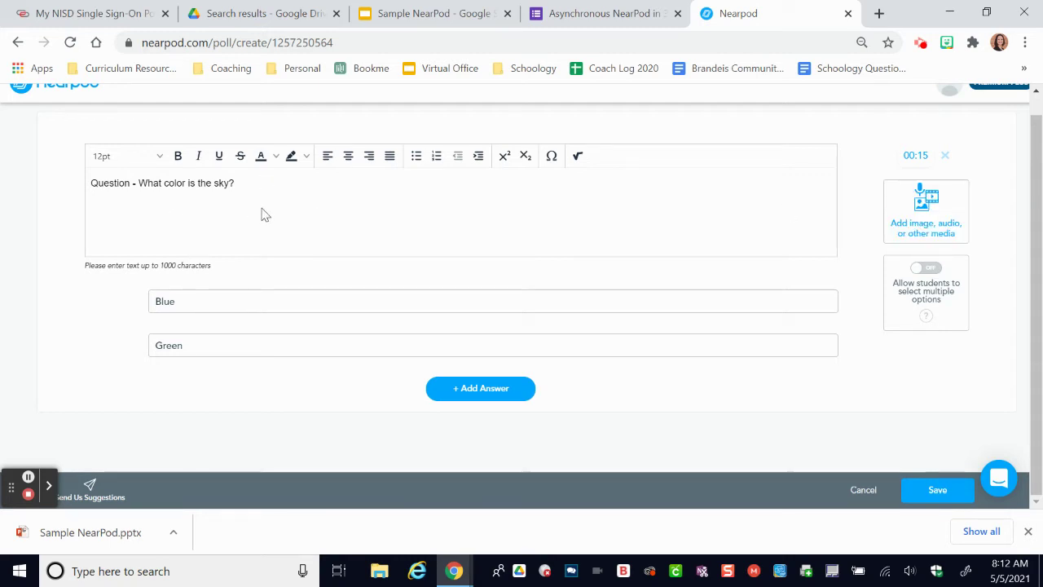
# Search images for "map of united states" and attach the fifth result to the poll question
pyautogui.click(911, 201)
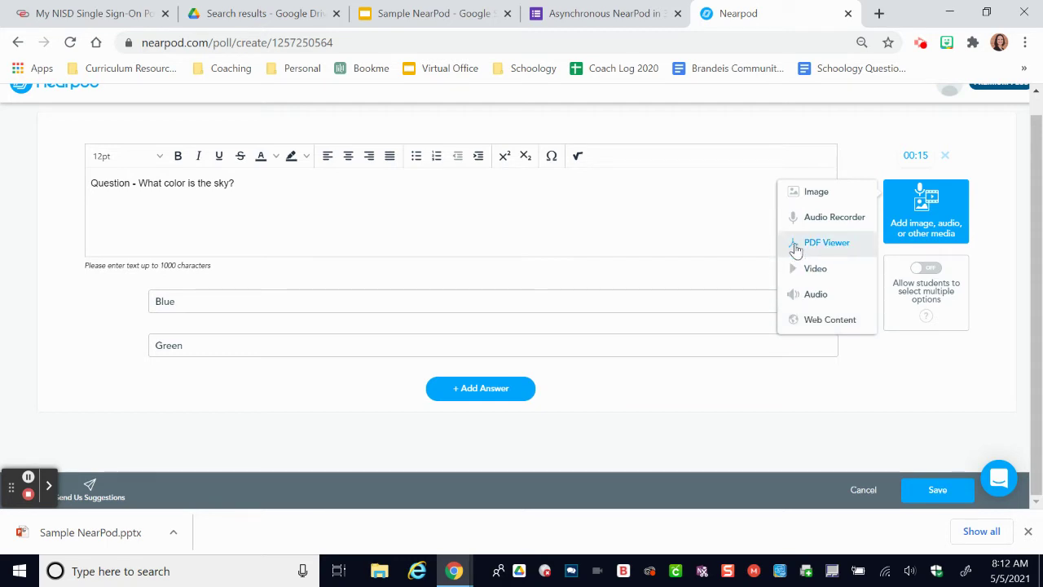
pyautogui.click(803, 193)
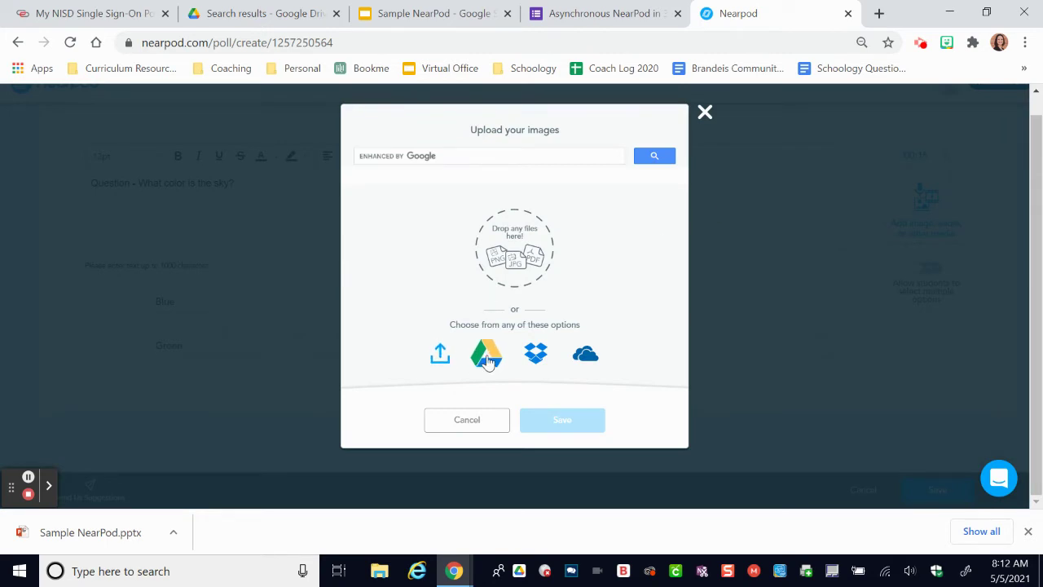
pyautogui.click(503, 155)
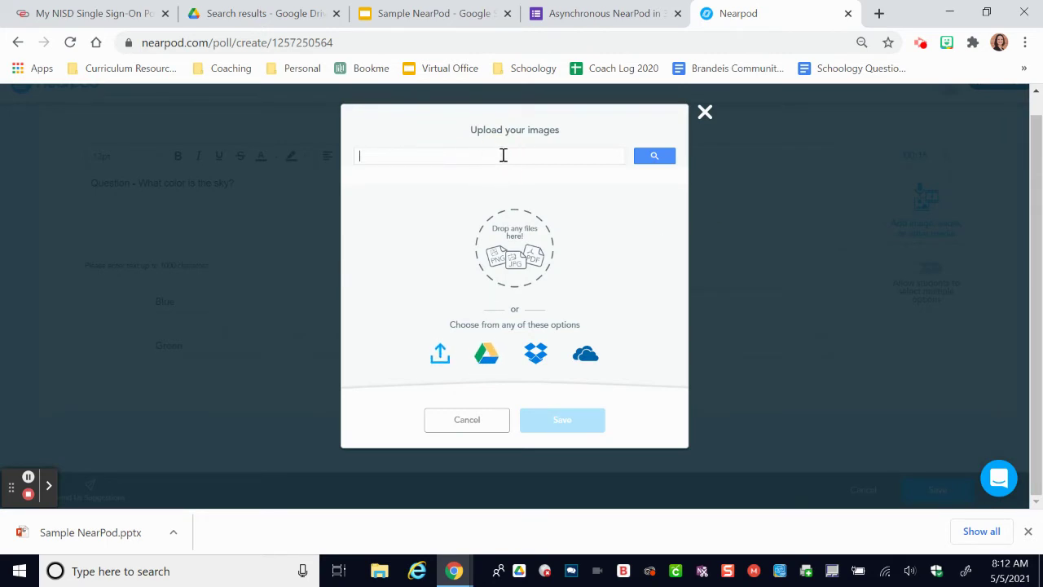
pyautogui.write('map')
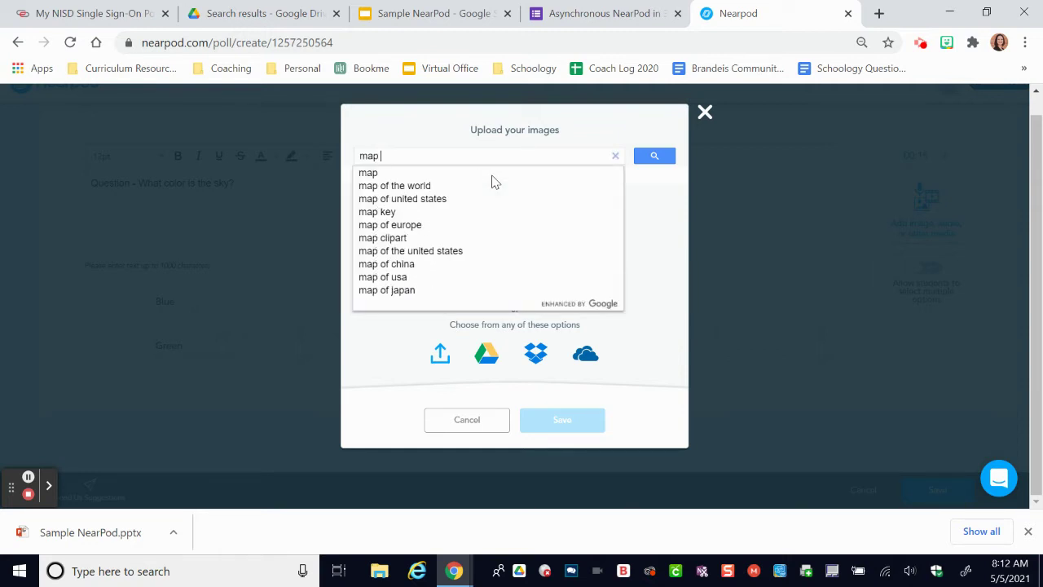
pyautogui.click(457, 199)
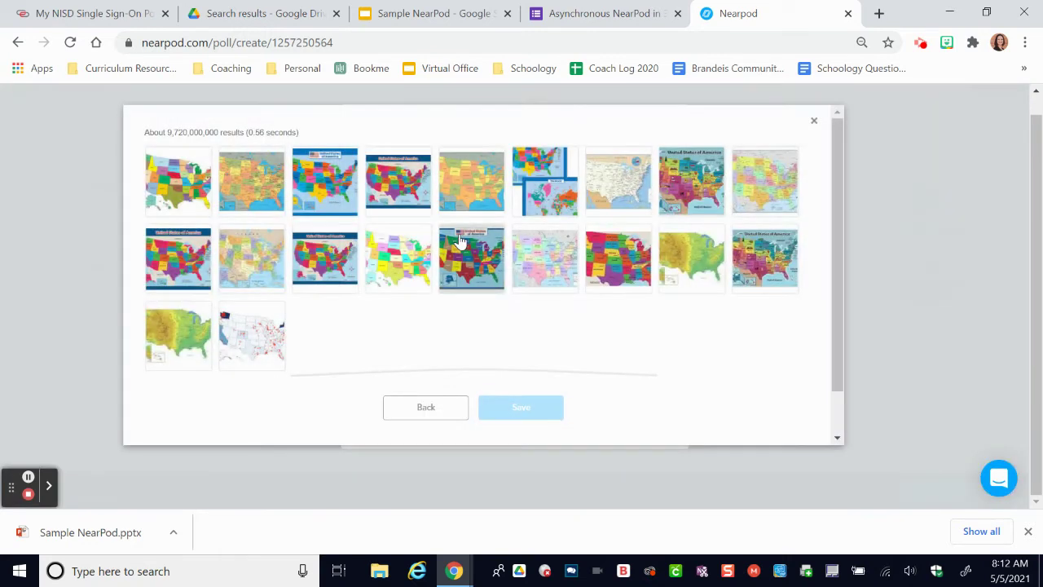
pyautogui.click(470, 183)
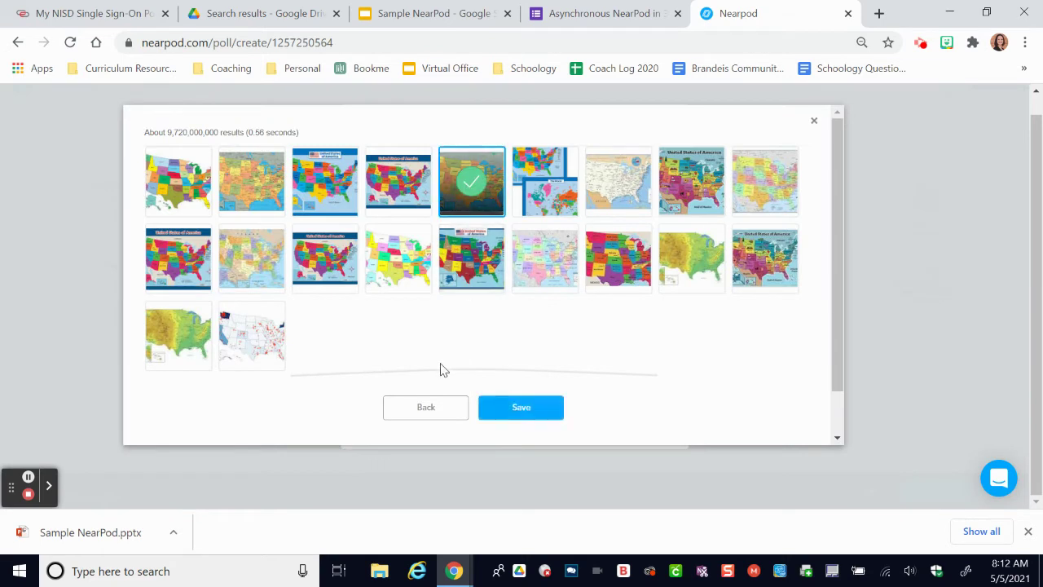
pyautogui.click(515, 407)
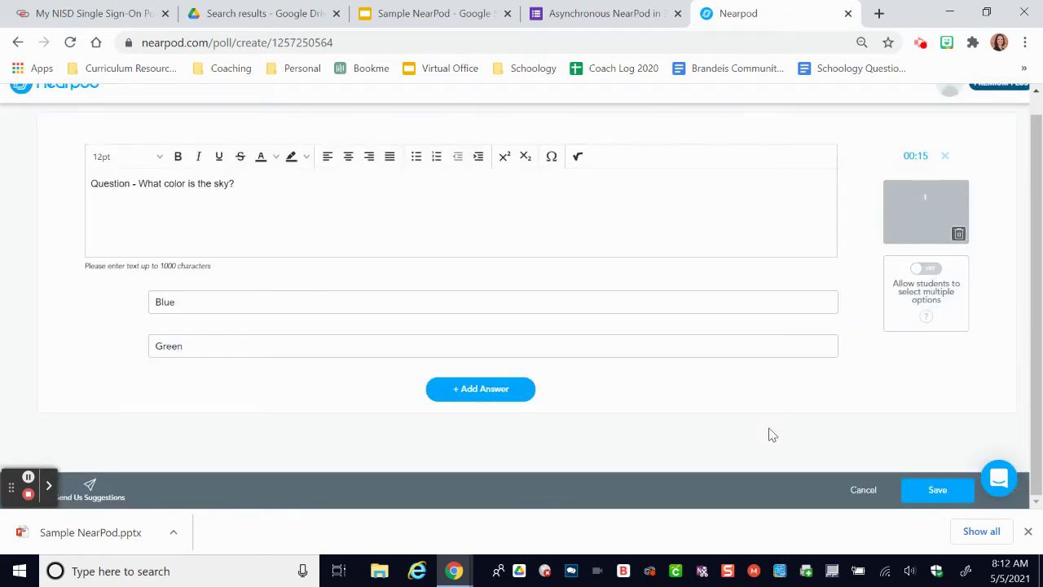
# Turn the option allowing students to select multiple answers on and back off, and save the poll
pyautogui.scroll(1, 773, 435)
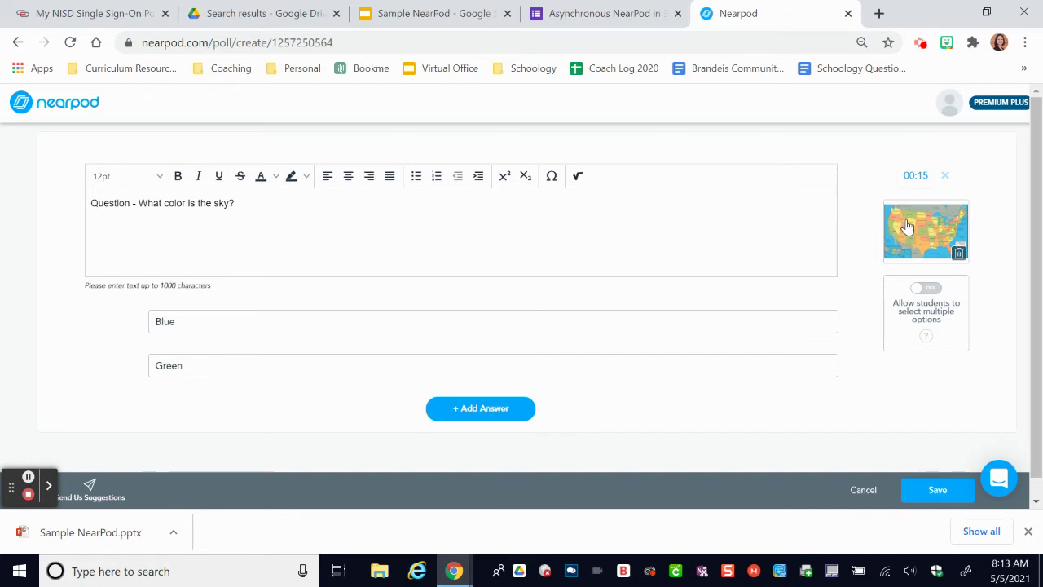
pyautogui.click(921, 292)
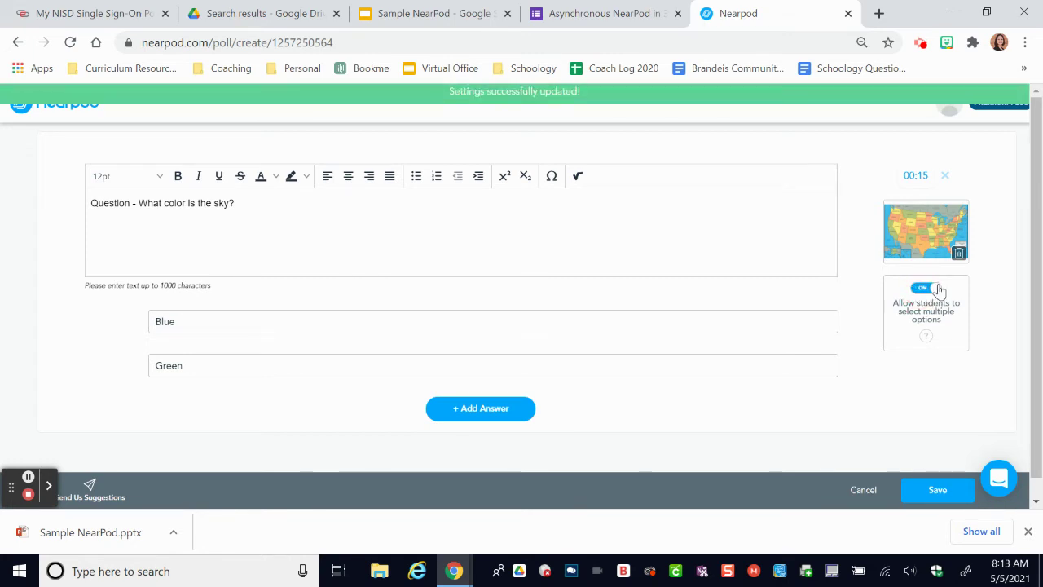
pyautogui.click(937, 289)
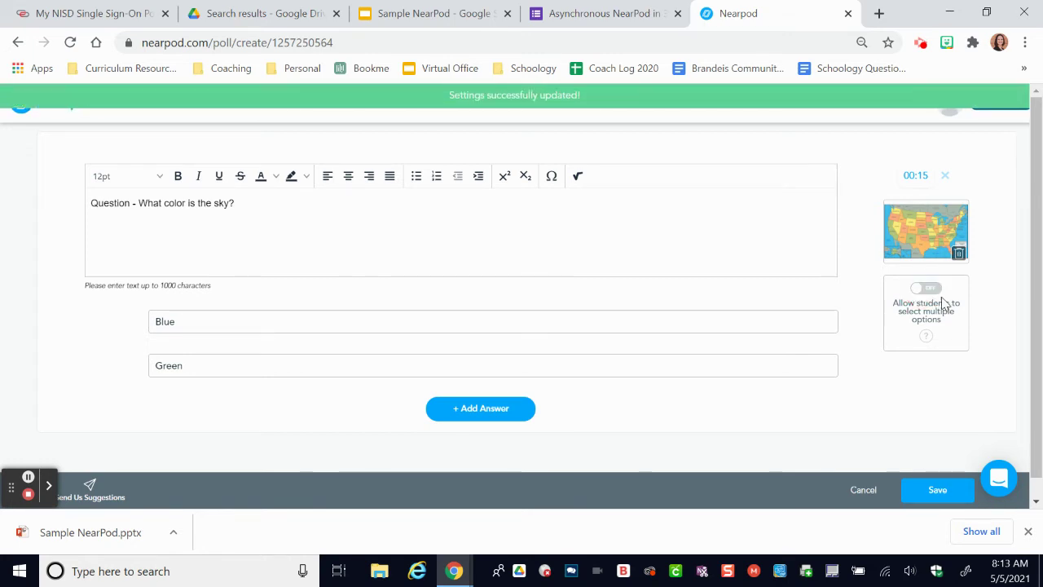
pyautogui.click(930, 485)
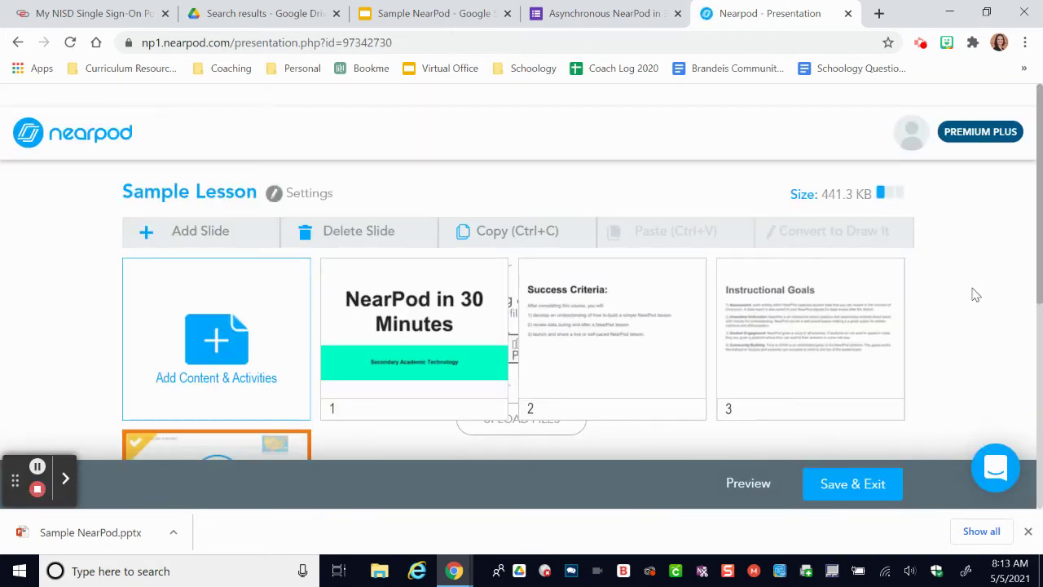
# Move the Poll to position 2, between the title slide and the Success Criteria slide
pyautogui.scroll(-2, 975, 295)
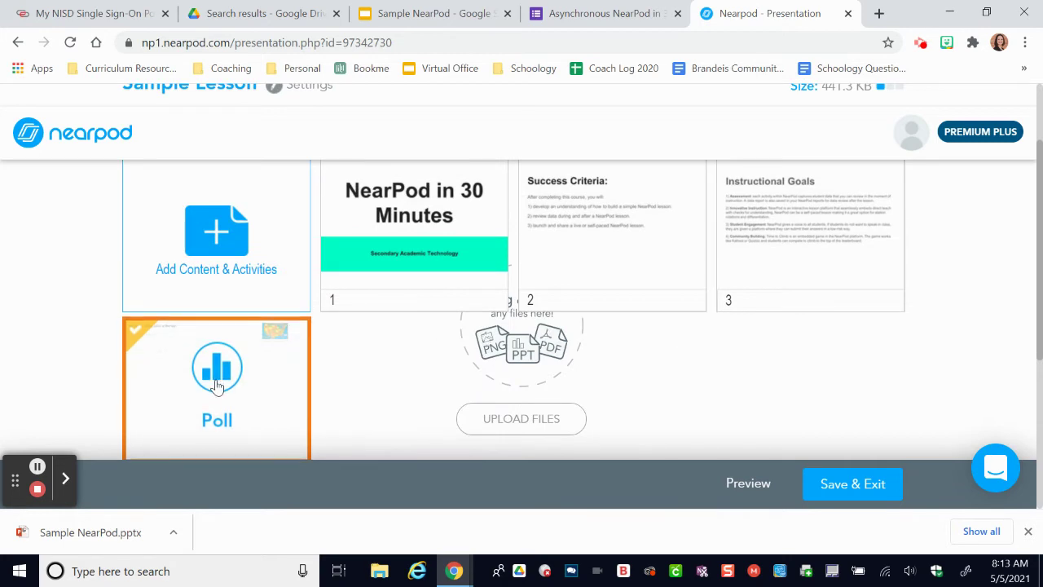
pyautogui.moveTo(198, 414); pyautogui.dragTo(556, 269)
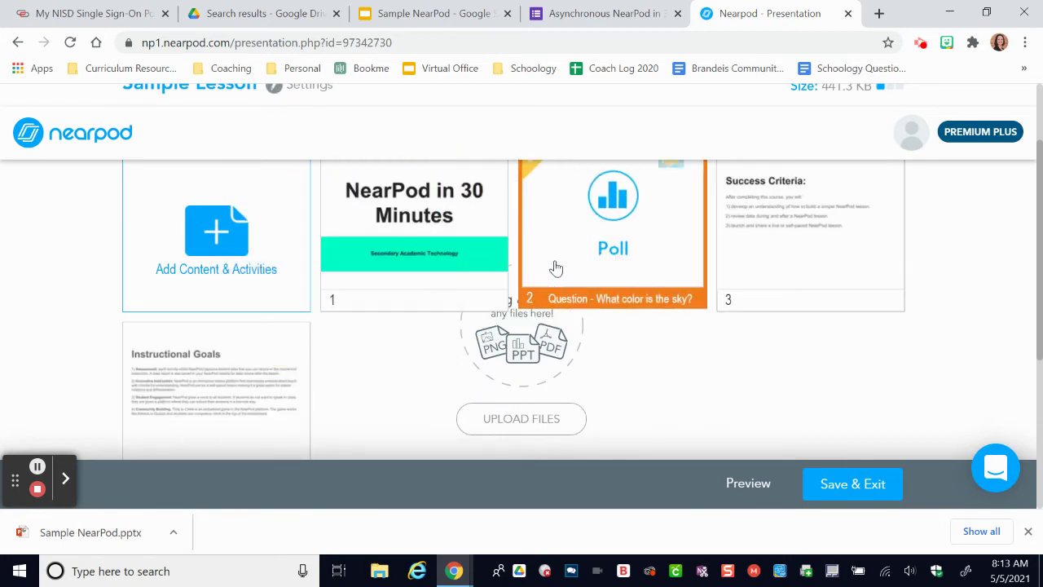
pyautogui.scroll(2, 603, 384)
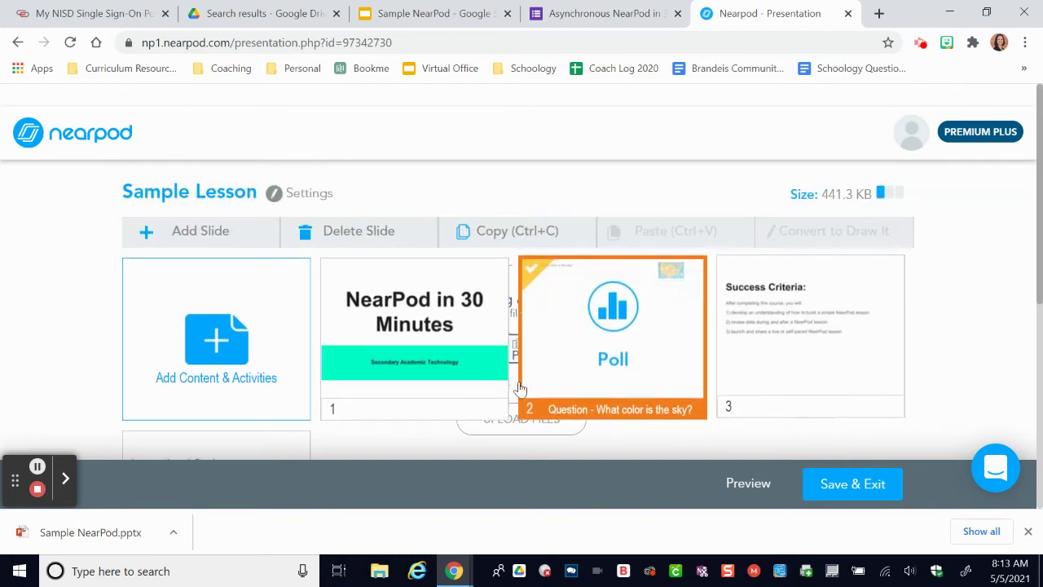
pyautogui.scroll(-2, 415, 366)
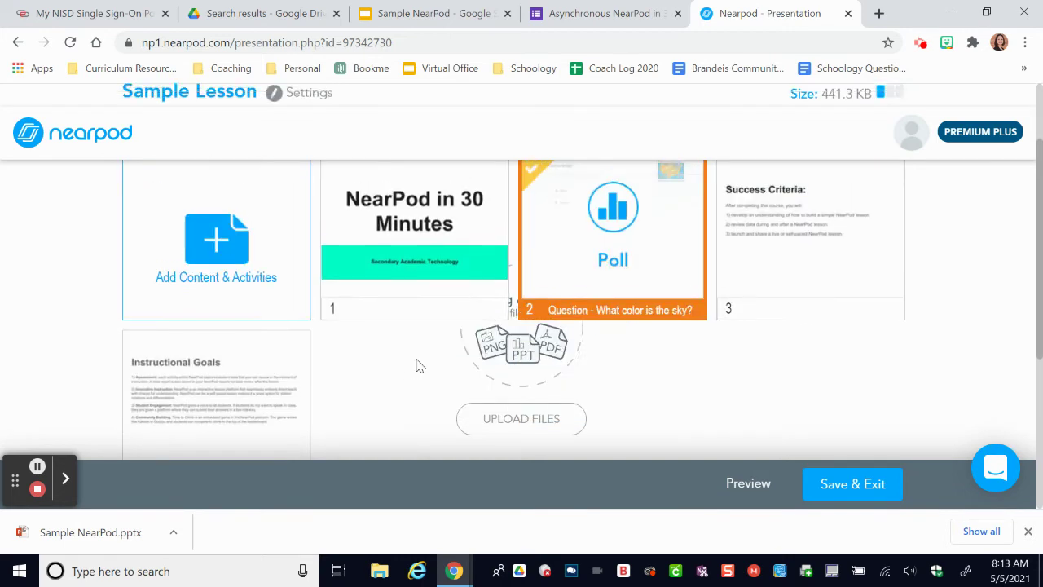
pyautogui.scroll(2, 418, 366)
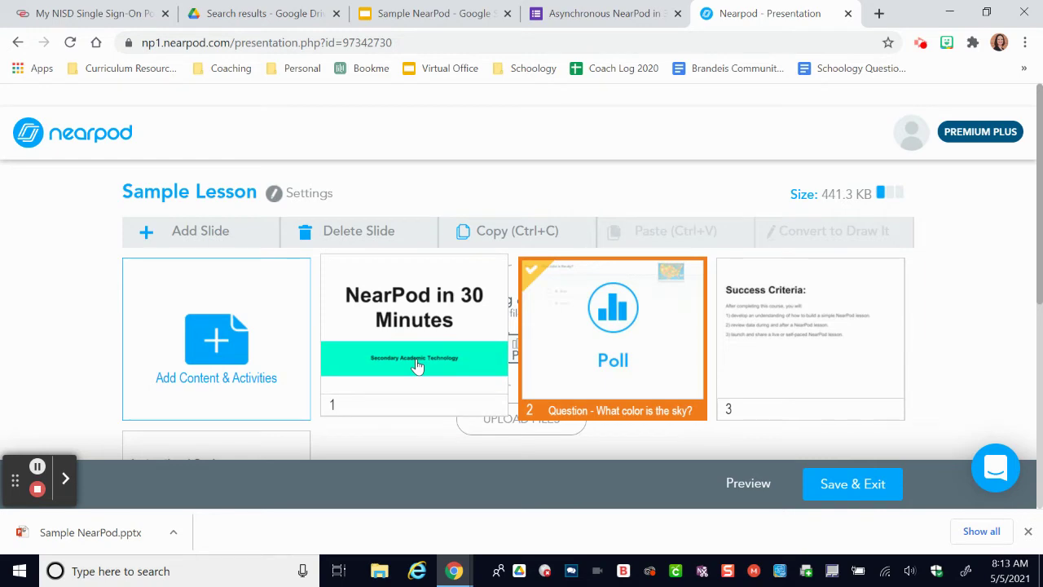
# Start adding a VR Field Trip and preview the "Golden Gate Bridge From the Air" destination
pyautogui.click(229, 352)
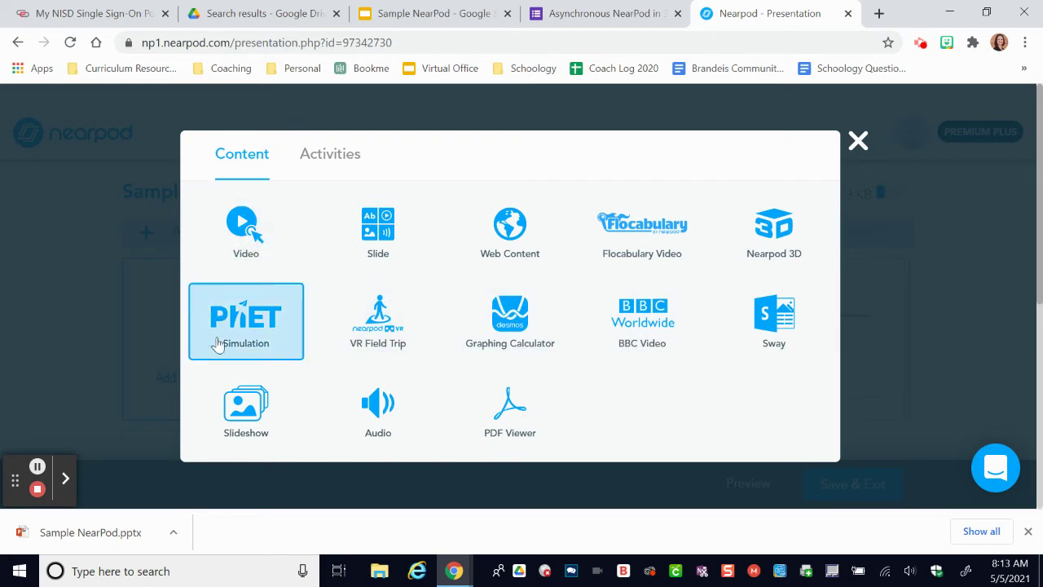
pyautogui.click(375, 326)
pyautogui.click(421, 207)
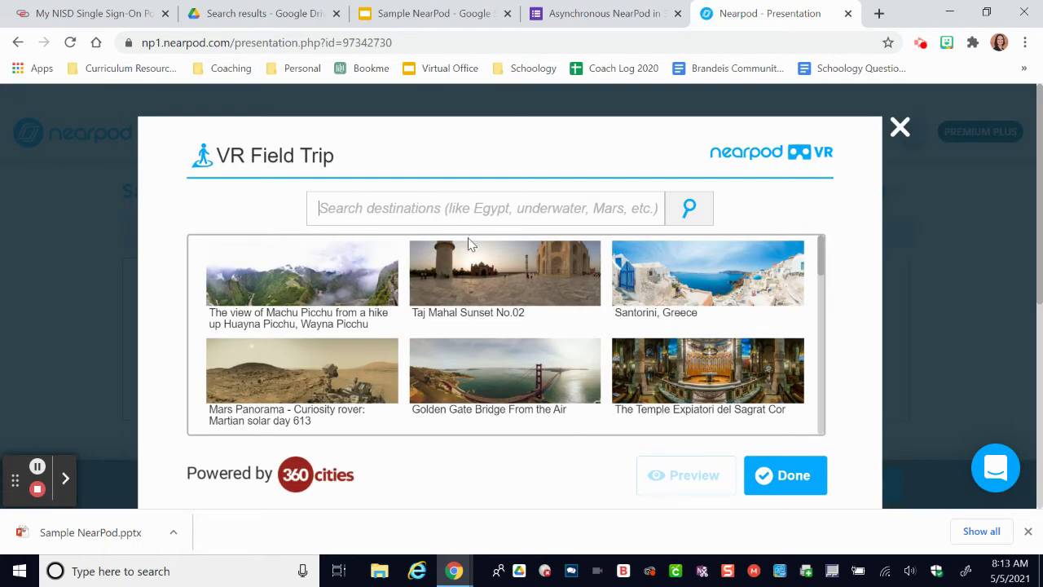
pyautogui.click(506, 366)
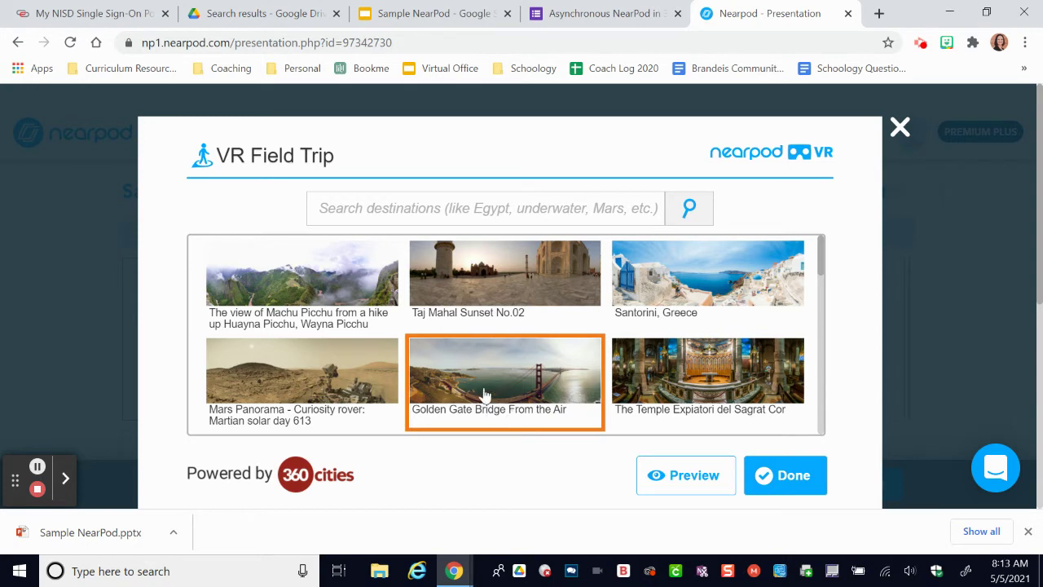
pyautogui.click(661, 478)
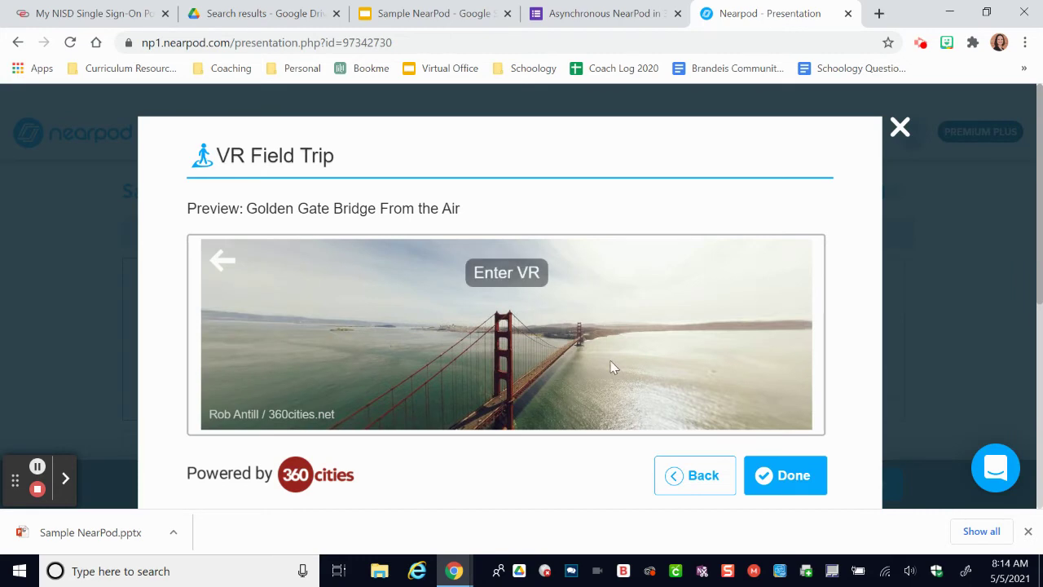
# Look around the Golden Gate Bridge panorama and add the field trip to the lesson
pyautogui.moveTo(613, 366); pyautogui.dragTo(505, 362)
pyautogui.moveTo(657, 361); pyautogui.dragTo(431, 345)
pyautogui.moveTo(726, 285); pyautogui.dragTo(400, 326)
pyautogui.moveTo(624, 340); pyautogui.dragTo(687, 364)
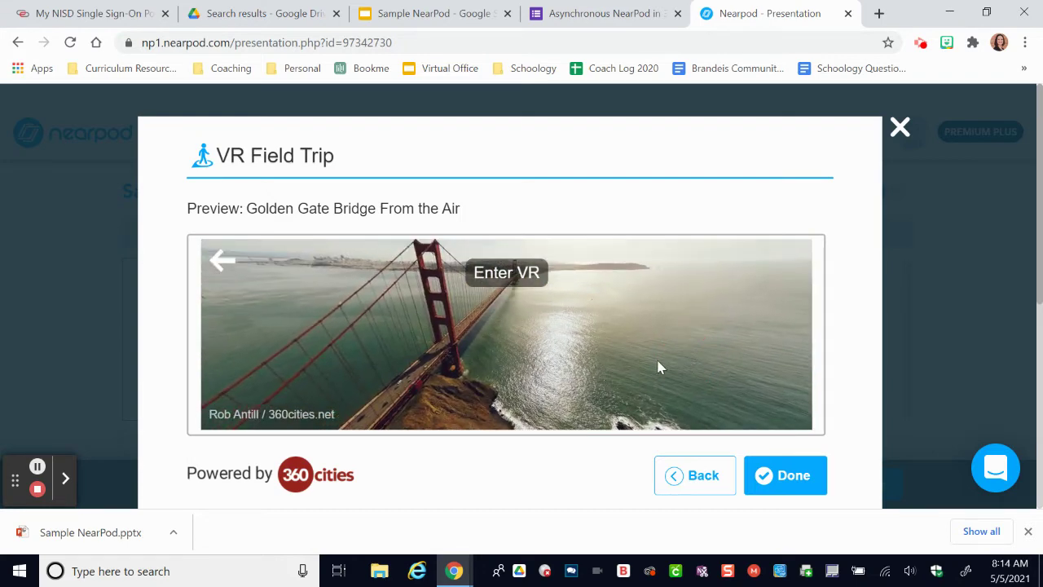
pyautogui.click(791, 474)
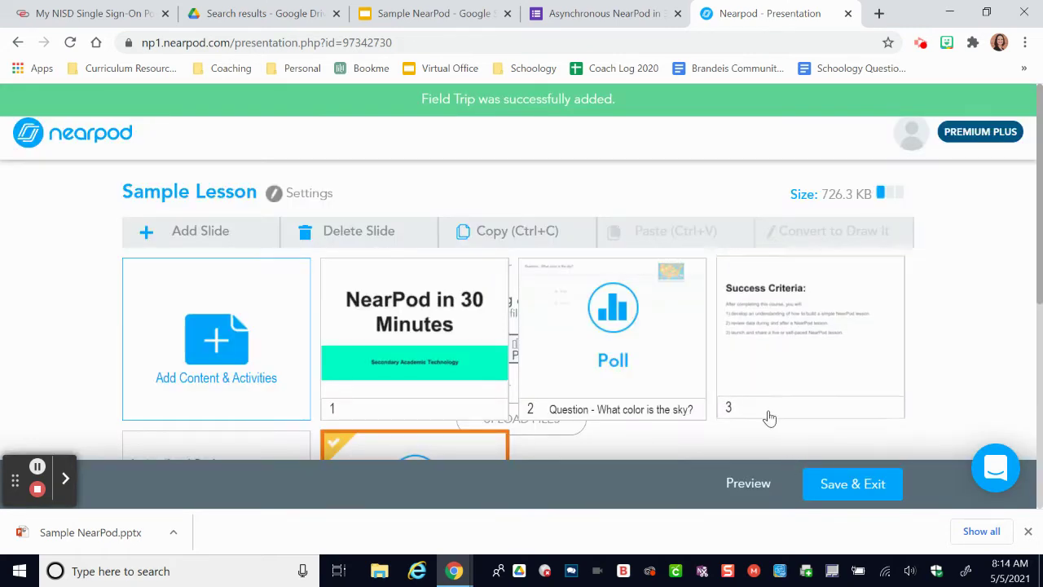
# Move the Field Trip between the Success Criteria and Instructional Goals slides
pyautogui.scroll(-2, 768, 338)
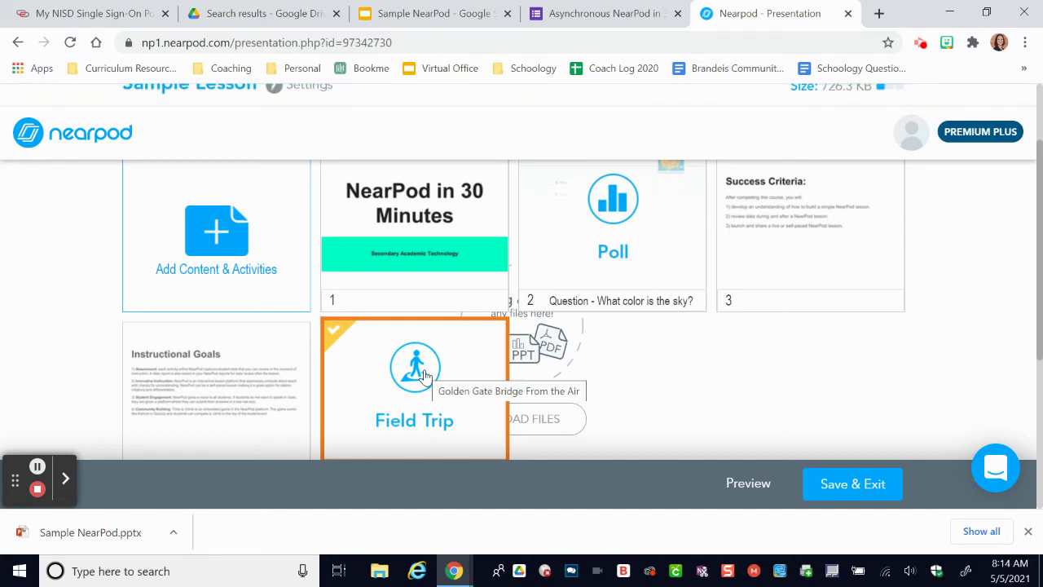
pyautogui.moveTo(424, 375); pyautogui.dragTo(182, 376)
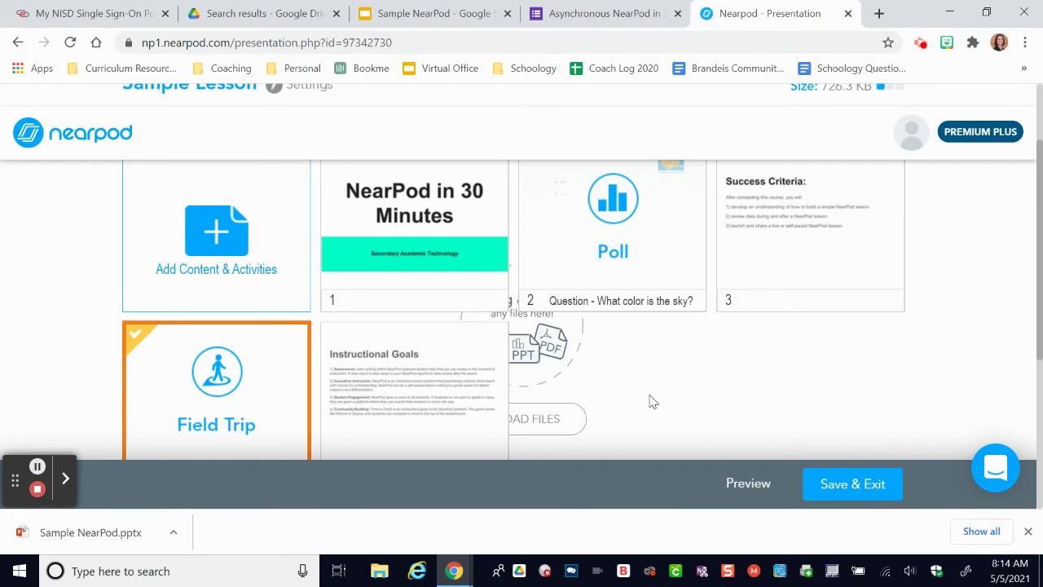
pyautogui.scroll(2, 649, 395)
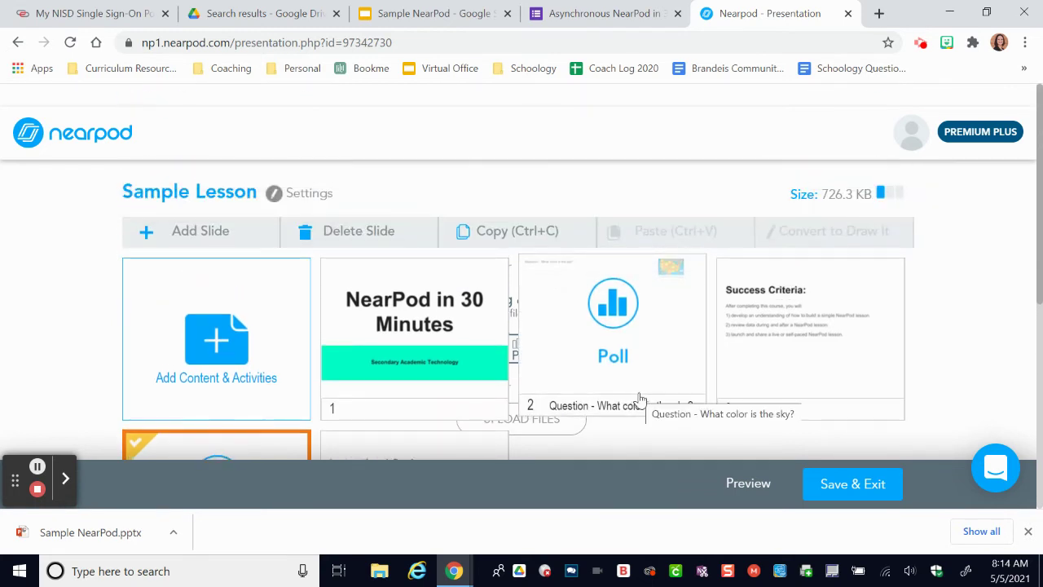
# Start a new Matching Pairs activity for the lesson
pyautogui.click(212, 340)
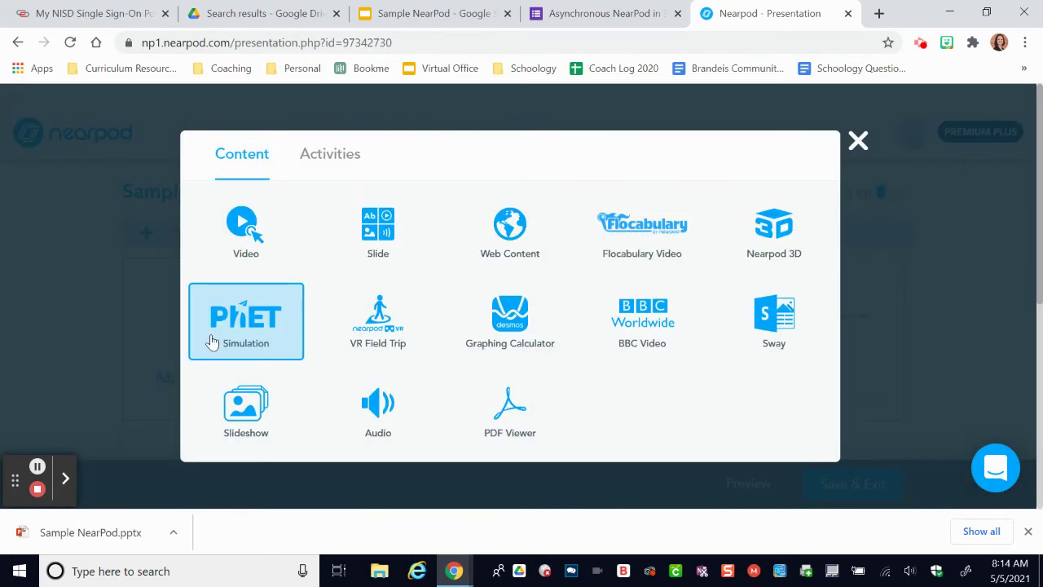
pyautogui.click(324, 157)
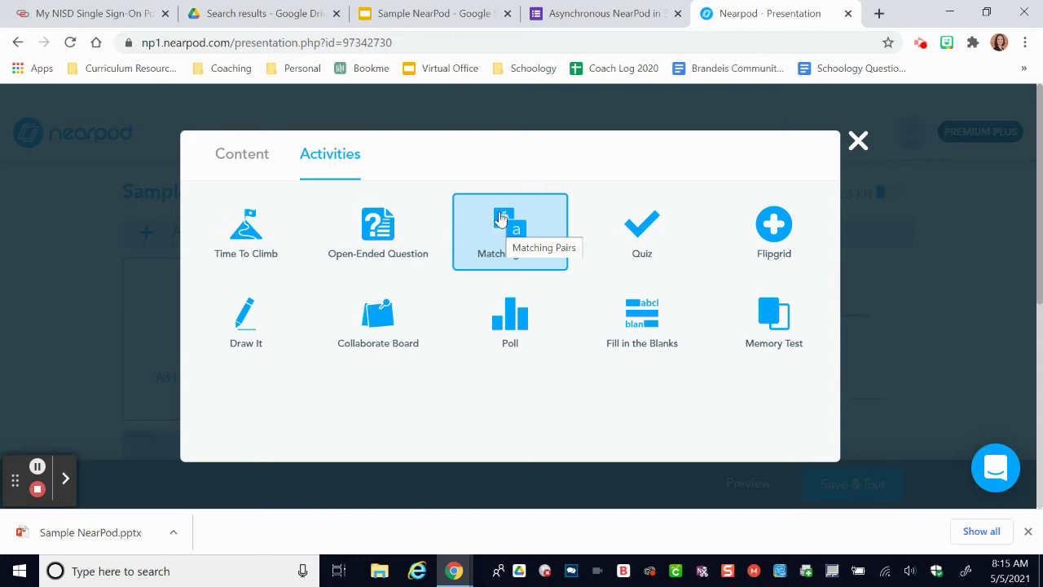
pyautogui.click(503, 229)
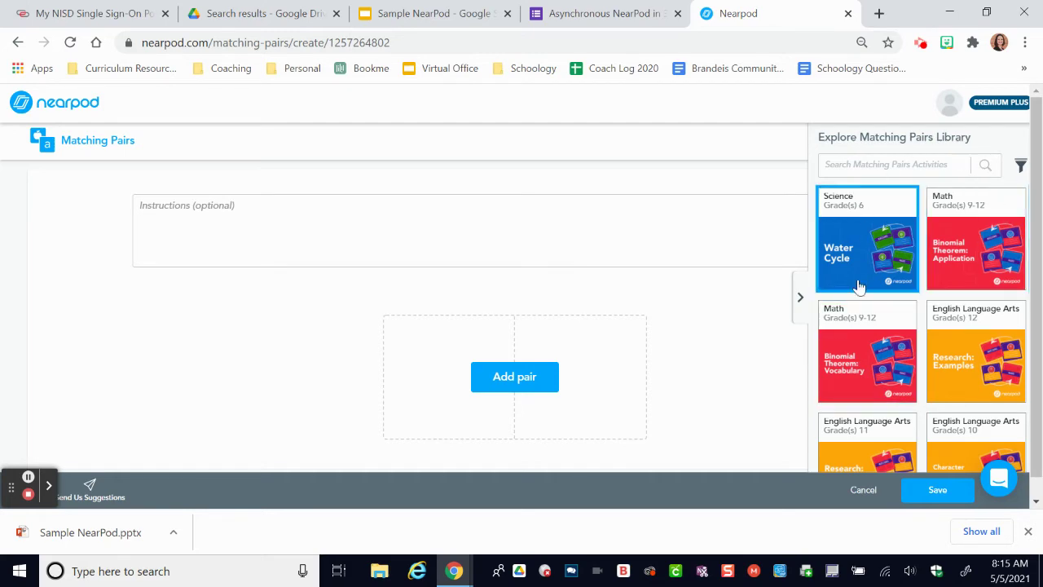
# Browse the Matching Pairs library and enter the instructions "Match the image or definition to the correct word."
pyautogui.scroll(-2, 948, 384)
pyautogui.scroll(-10, 948, 385)
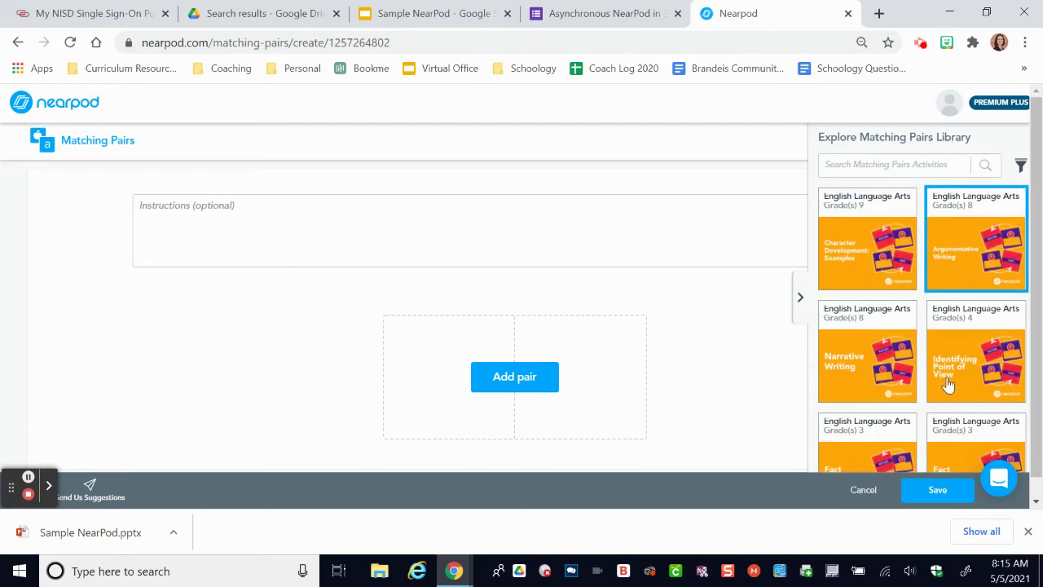
pyautogui.scroll(-2, 948, 384)
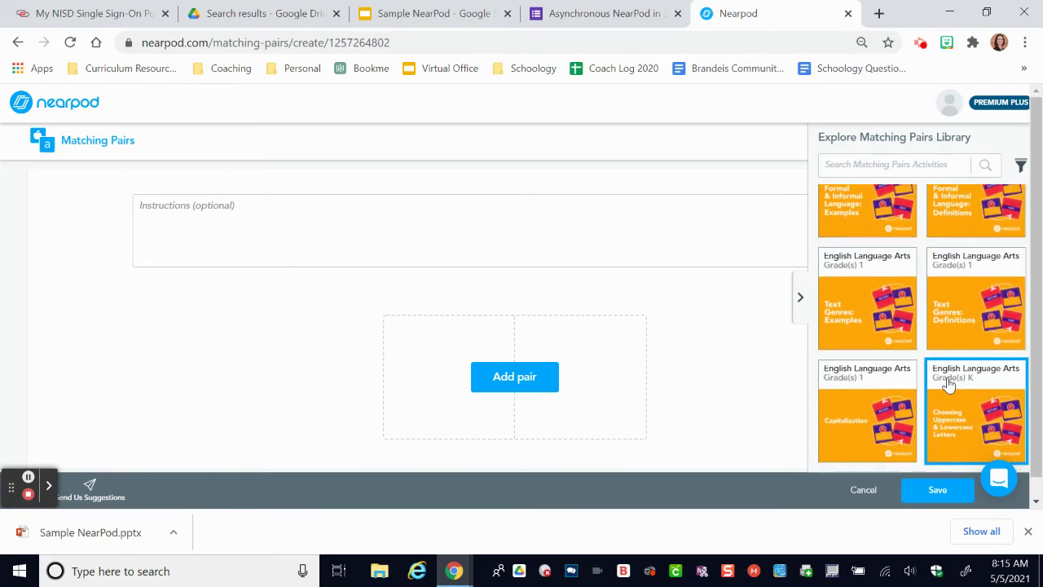
pyautogui.scroll(12, 948, 385)
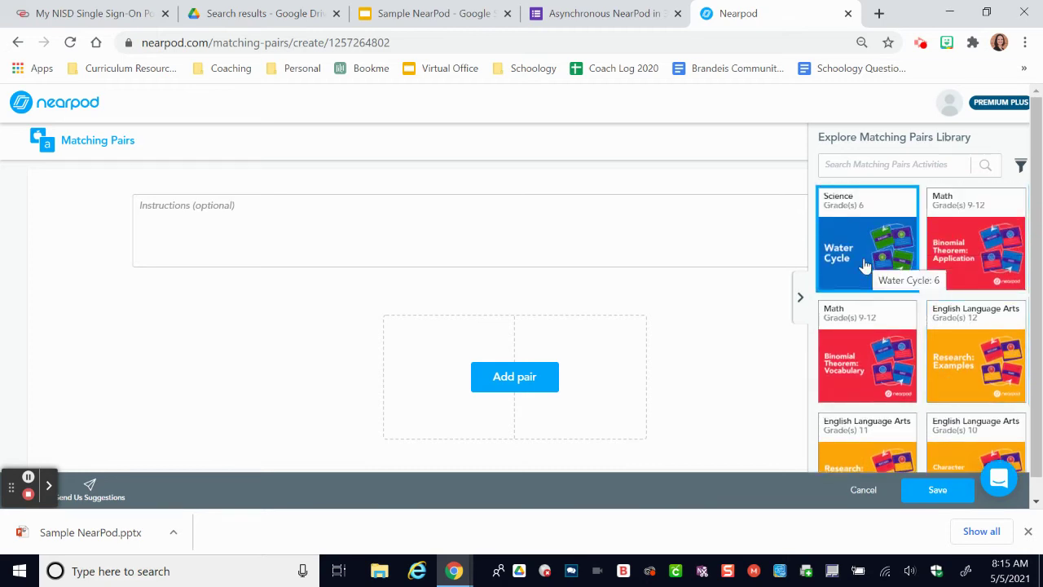
pyautogui.click(486, 236)
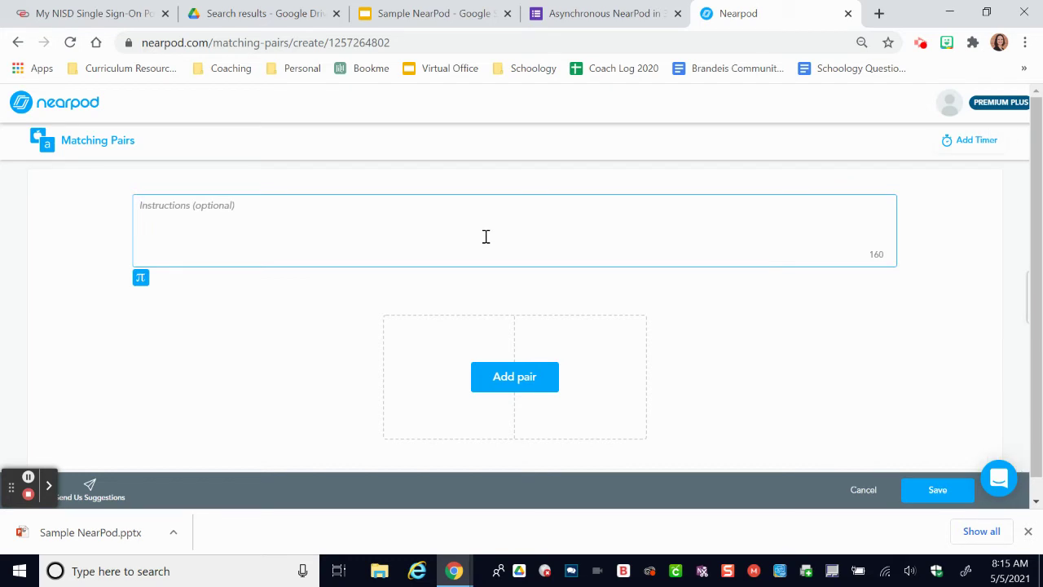
pyautogui.write('Match the image or definition to the correct word.')
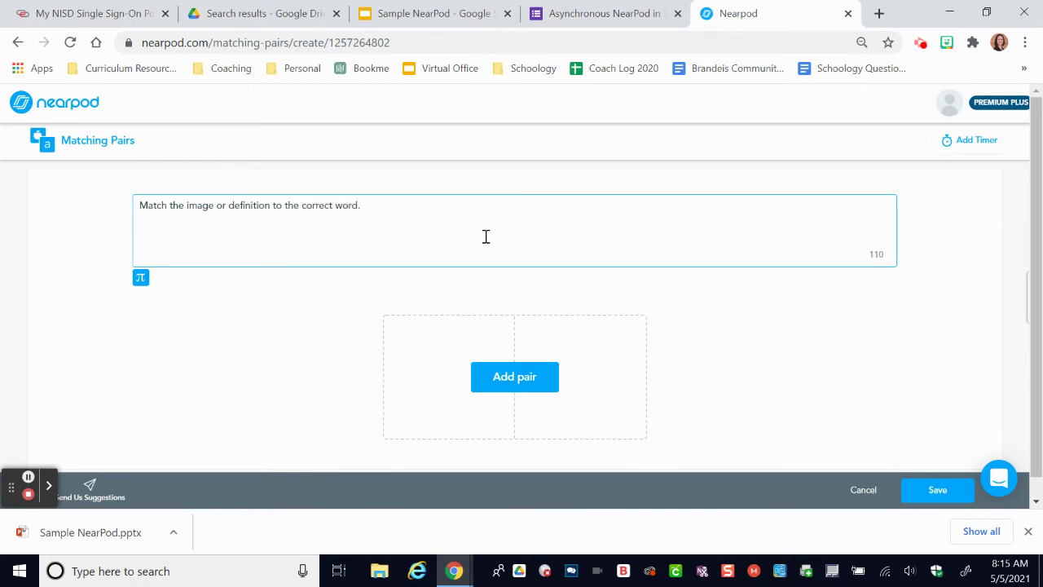
# Create the first pair with the text "Sky" and the first image found by searching for "sky"
pyautogui.click(506, 375)
pyautogui.click(434, 263)
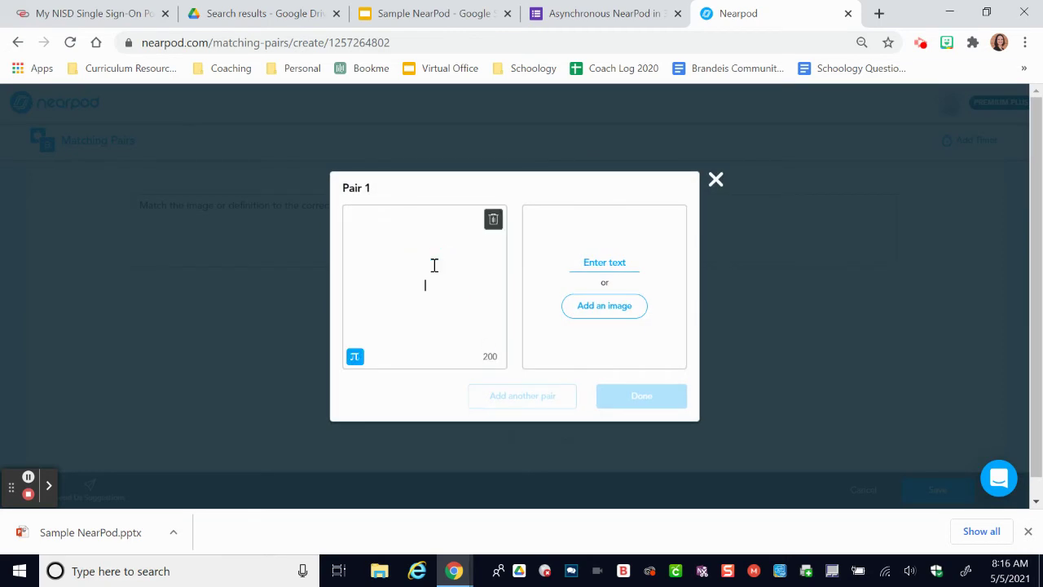
pyautogui.write('Sky')
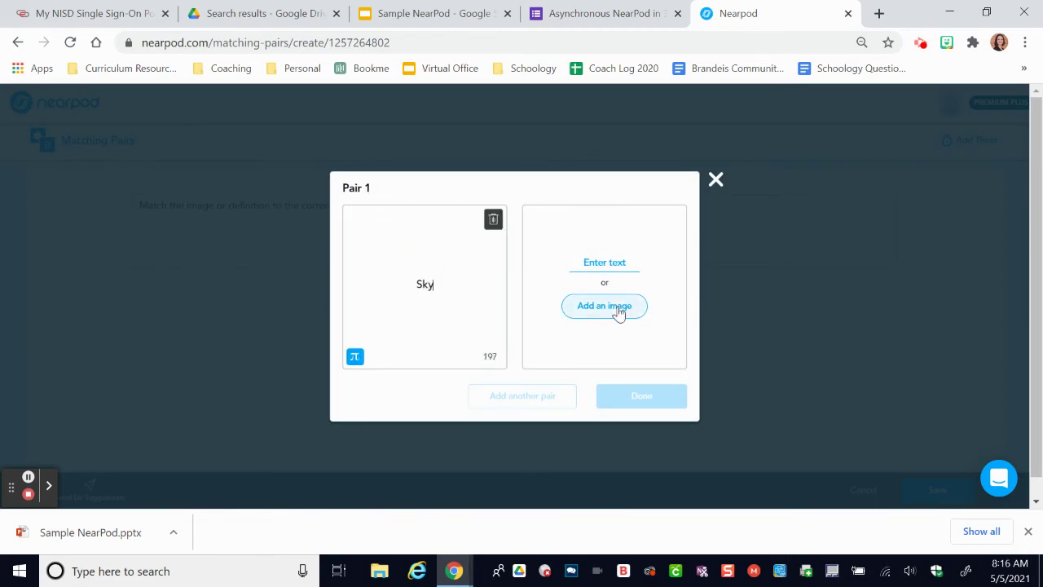
pyautogui.click(616, 306)
pyautogui.click(524, 176)
pyautogui.write('sky')
pyautogui.press('Return')
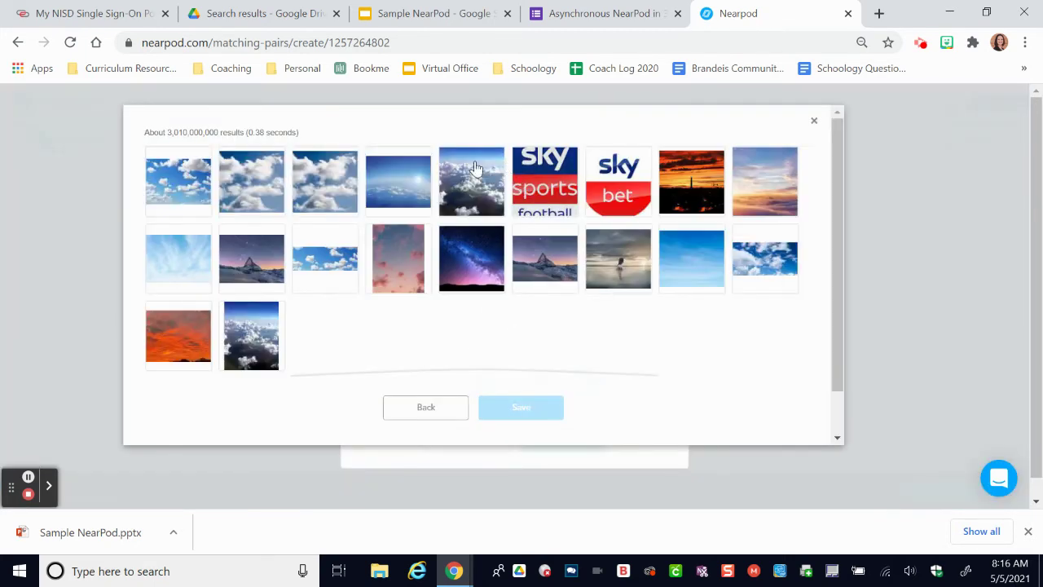
pyautogui.click(160, 194)
pyautogui.click(520, 407)
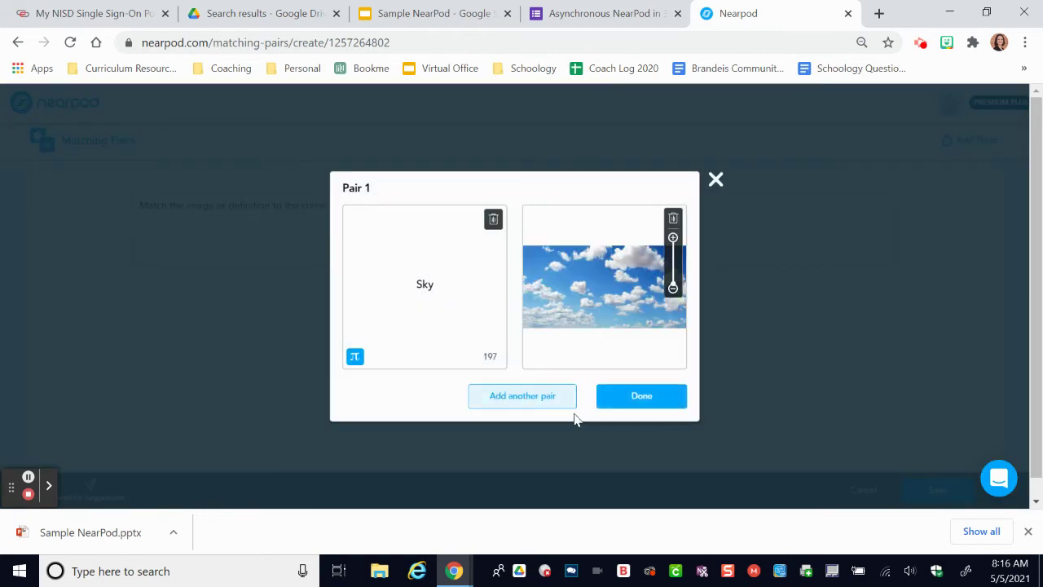
# Add a second pair with the text "Green" and the first image found by searching for "grass"
pyautogui.click(554, 401)
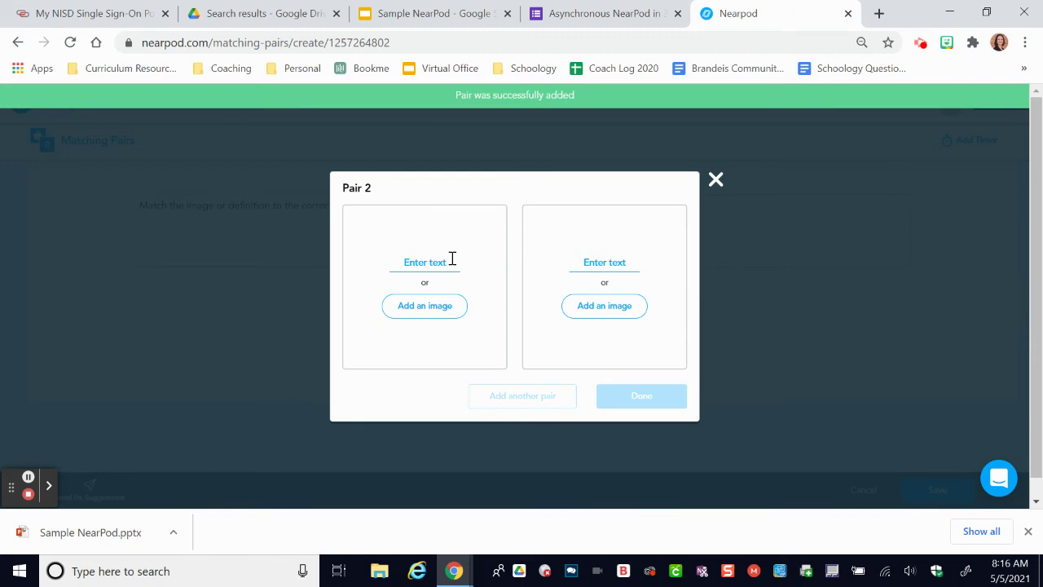
pyautogui.click(452, 258)
pyautogui.write('Green')
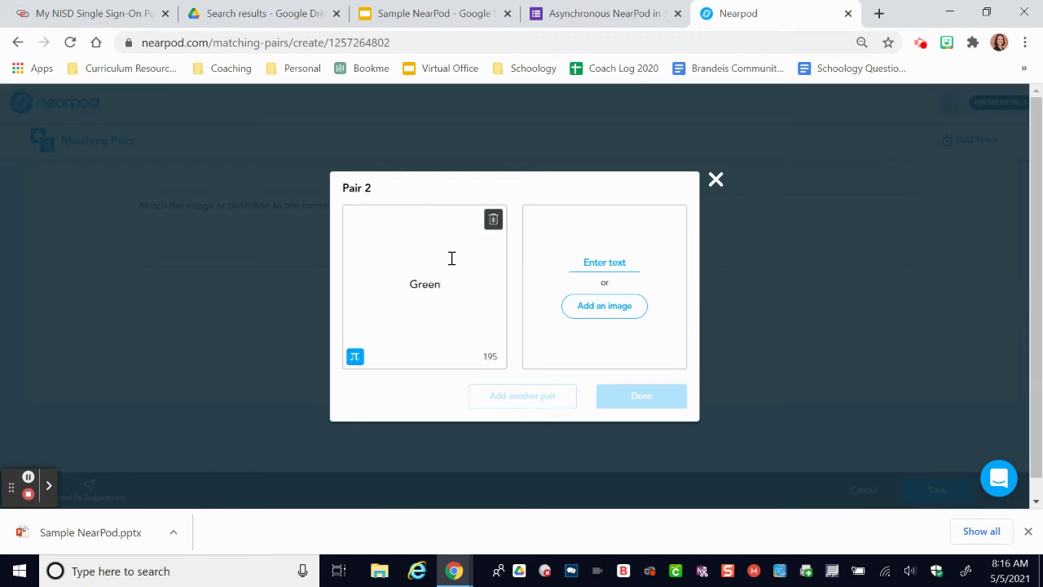
pyautogui.click(605, 310)
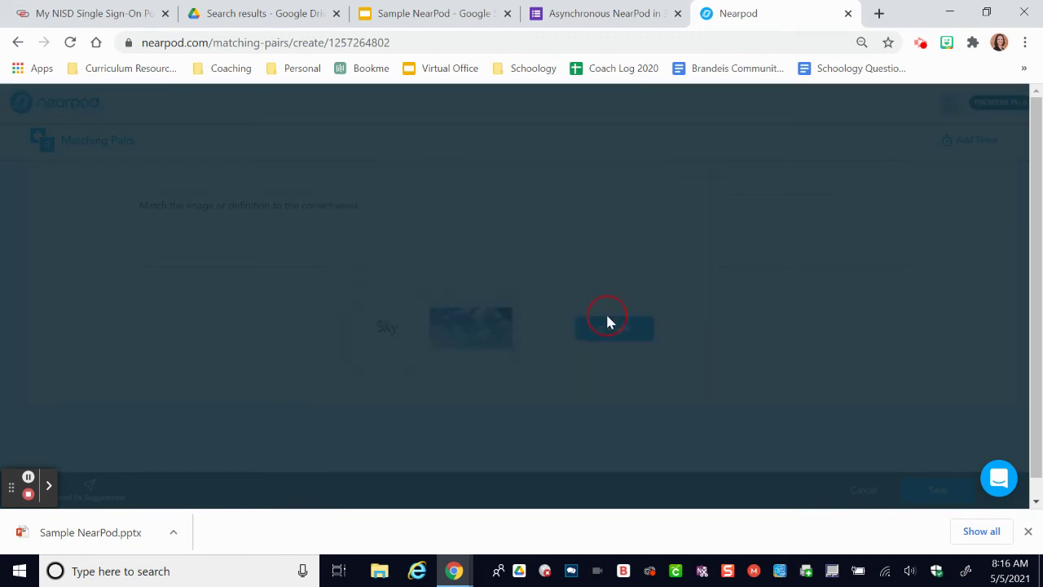
pyautogui.click(518, 177)
pyautogui.write('grass')
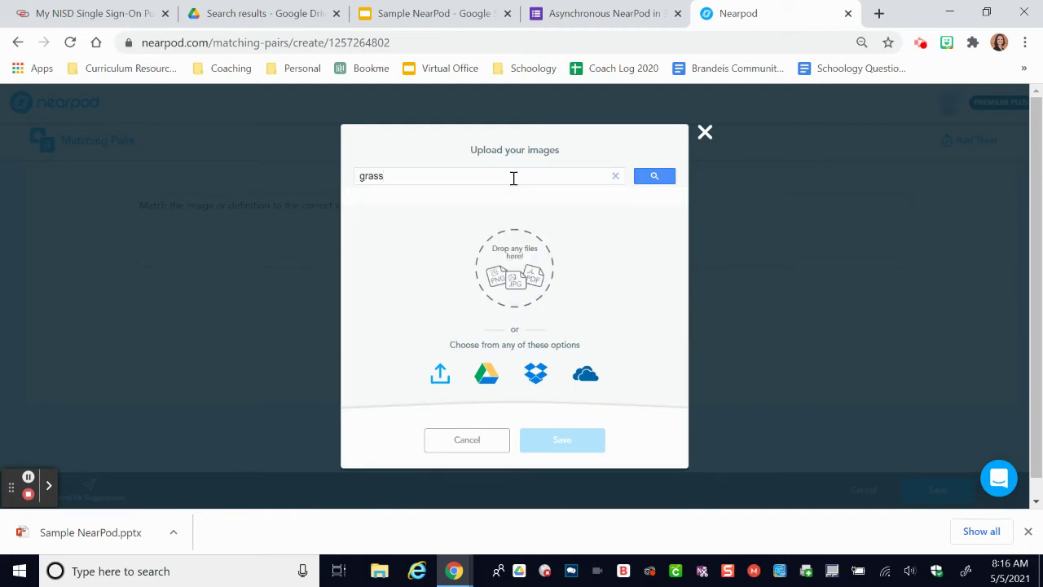
pyautogui.press('Return')
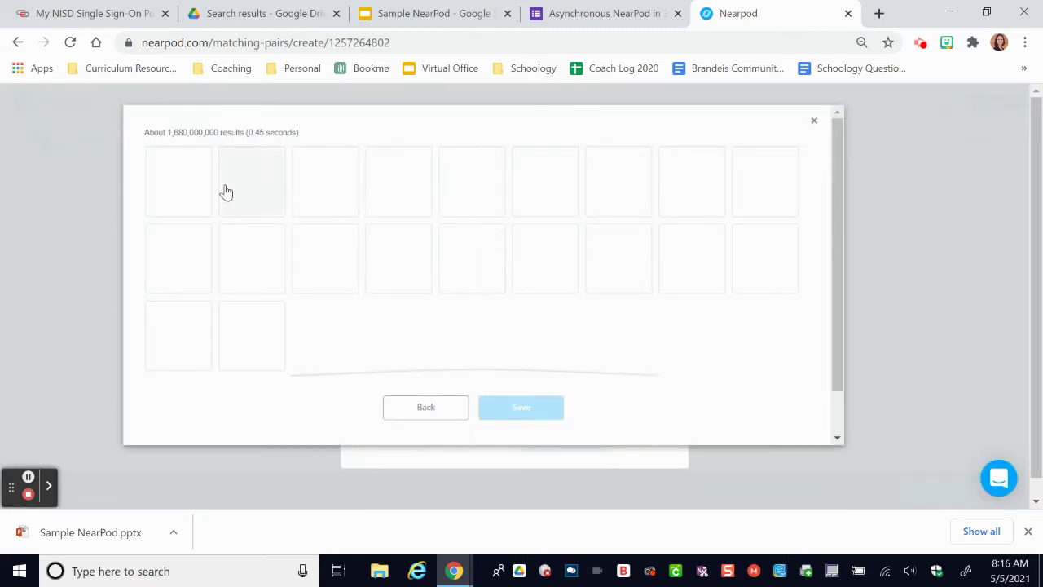
pyautogui.click(190, 190)
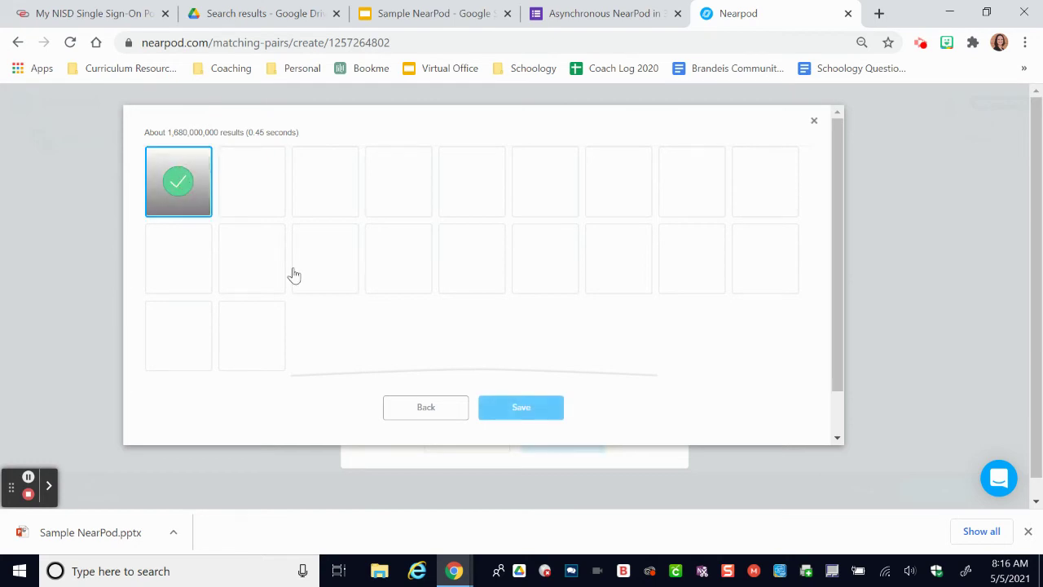
pyautogui.click(546, 421)
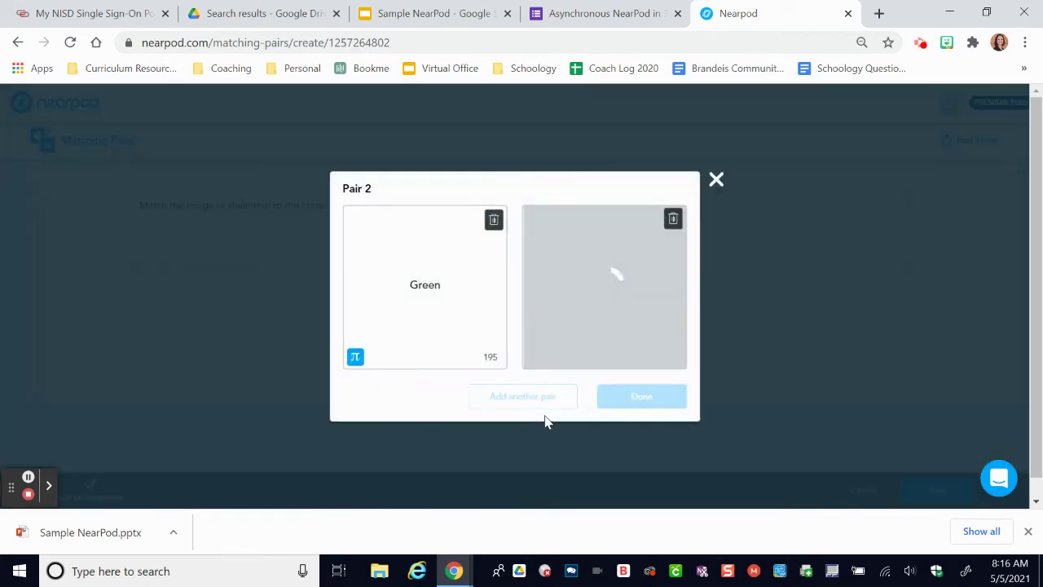
# Add a third pair matching the text "Sun" with the text "Yellow" and finish the set of pairs
pyautogui.click(523, 407)
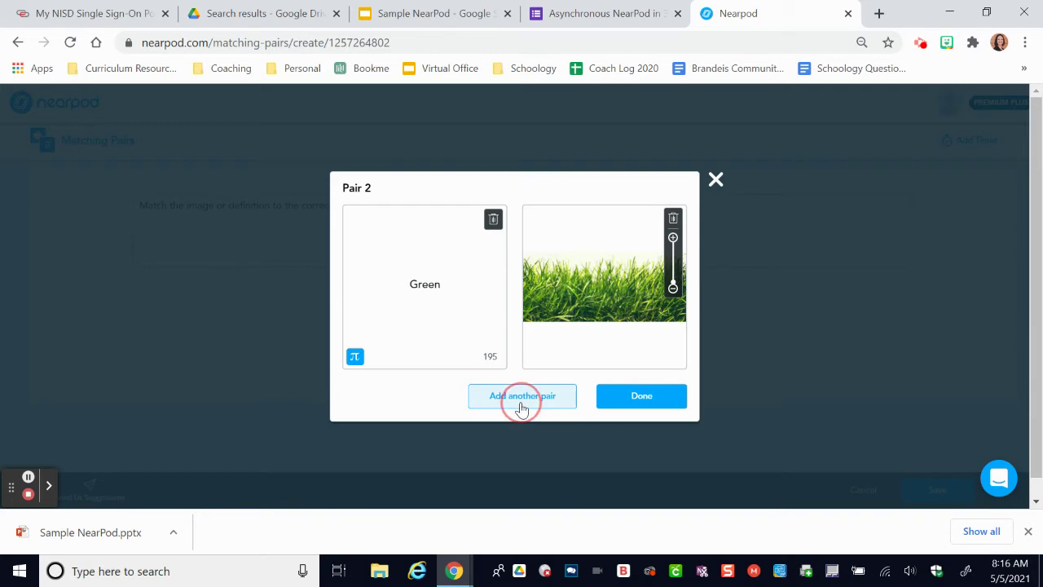
pyautogui.click(437, 259)
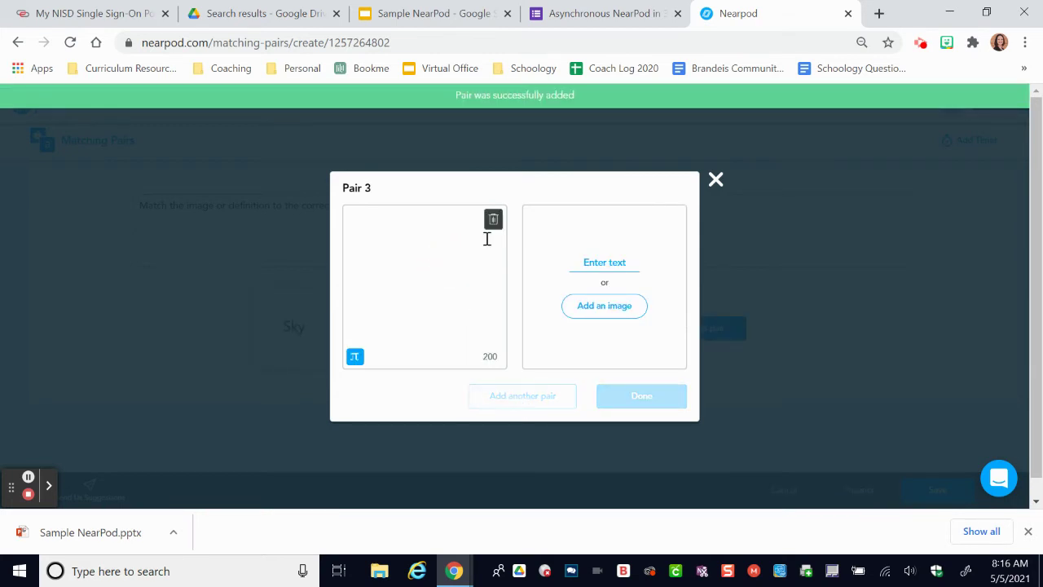
pyautogui.write('Sun')
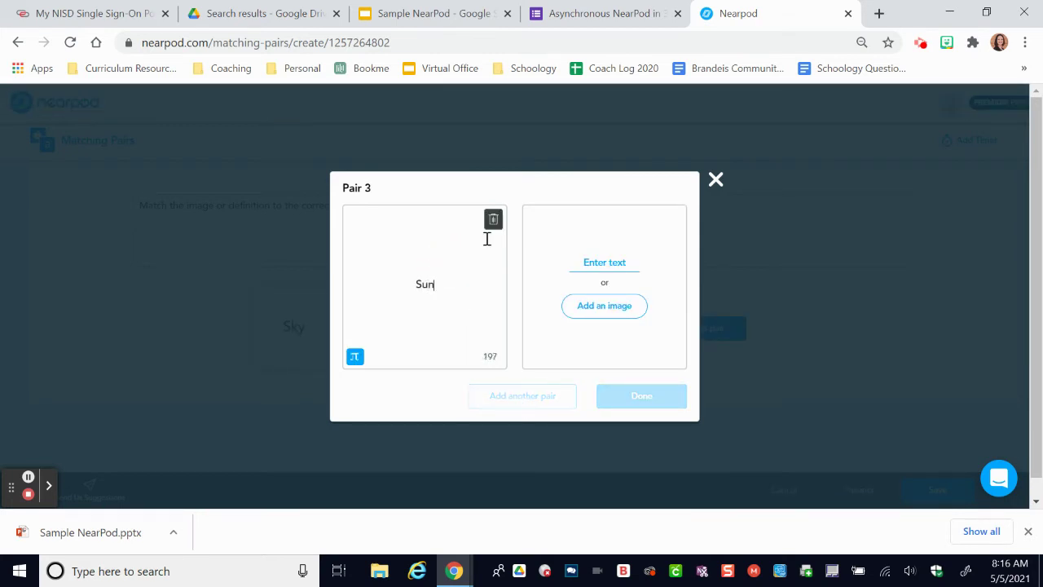
pyautogui.click(622, 259)
pyautogui.write('Yellow')
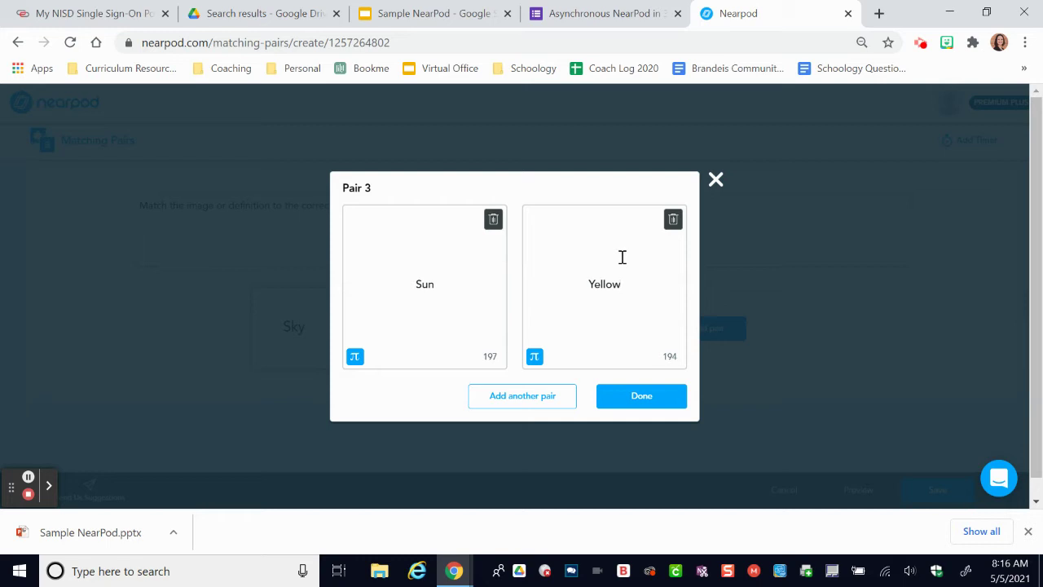
pyautogui.click(637, 397)
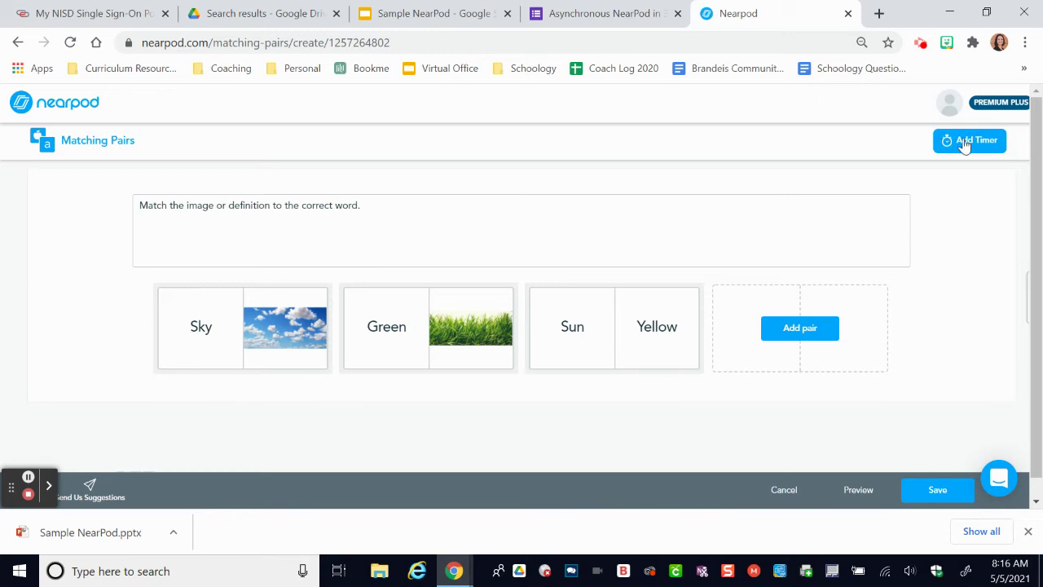
# Preview the Matching Pairs activity with its instructions collapsed, trying Yellow with Green as a wrong match and matching all three correct pairs
pyautogui.click(858, 489)
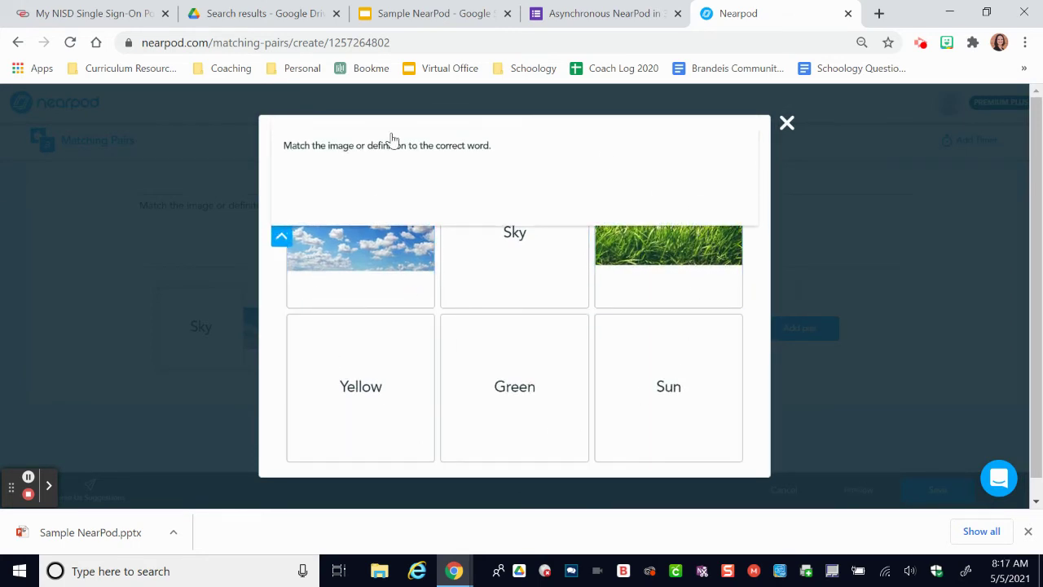
pyautogui.click(280, 241)
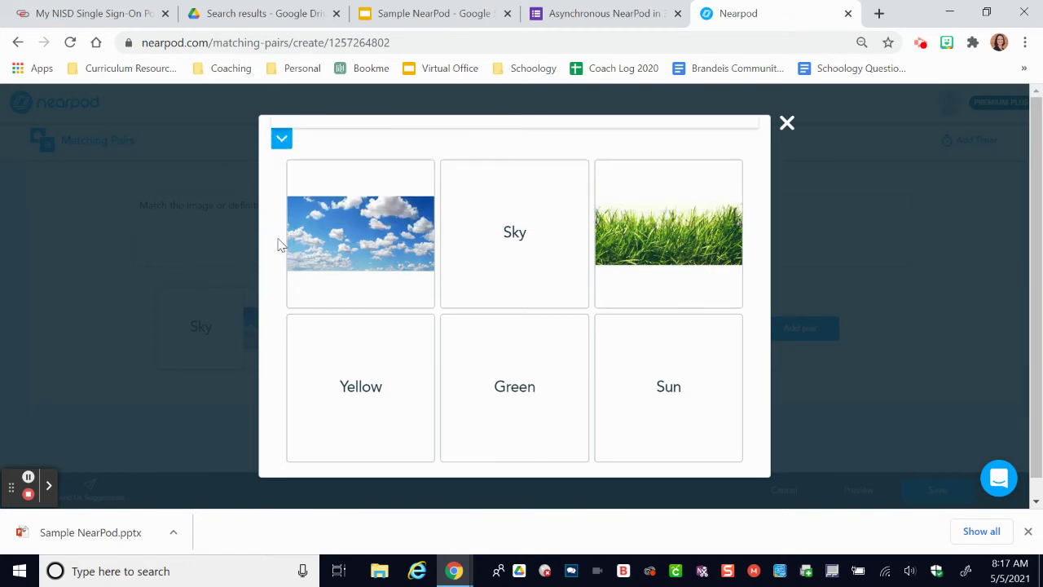
pyautogui.click(380, 257)
pyautogui.click(484, 243)
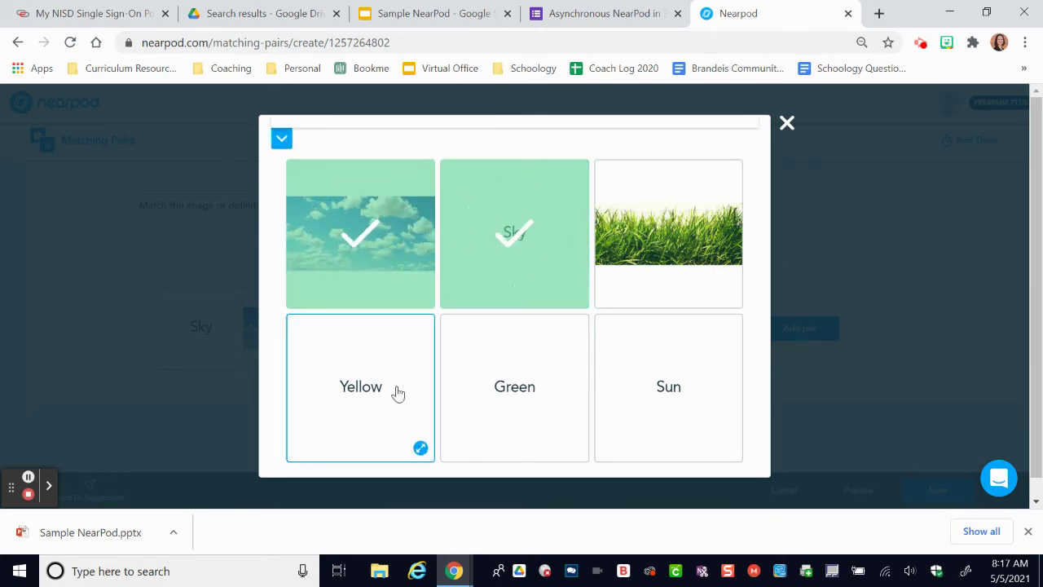
pyautogui.click(398, 394)
pyautogui.click(478, 389)
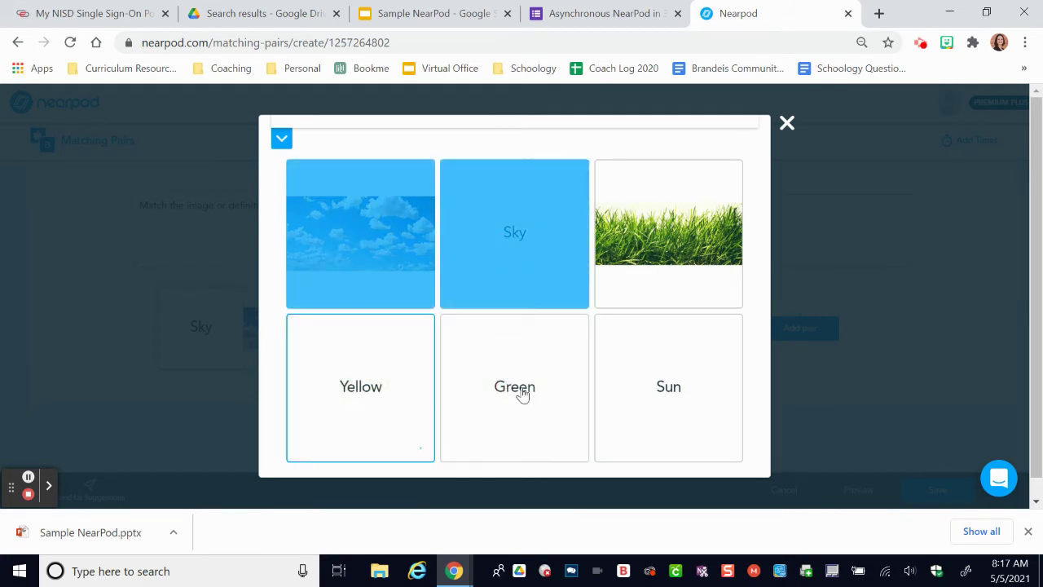
pyautogui.click(487, 396)
pyautogui.click(663, 217)
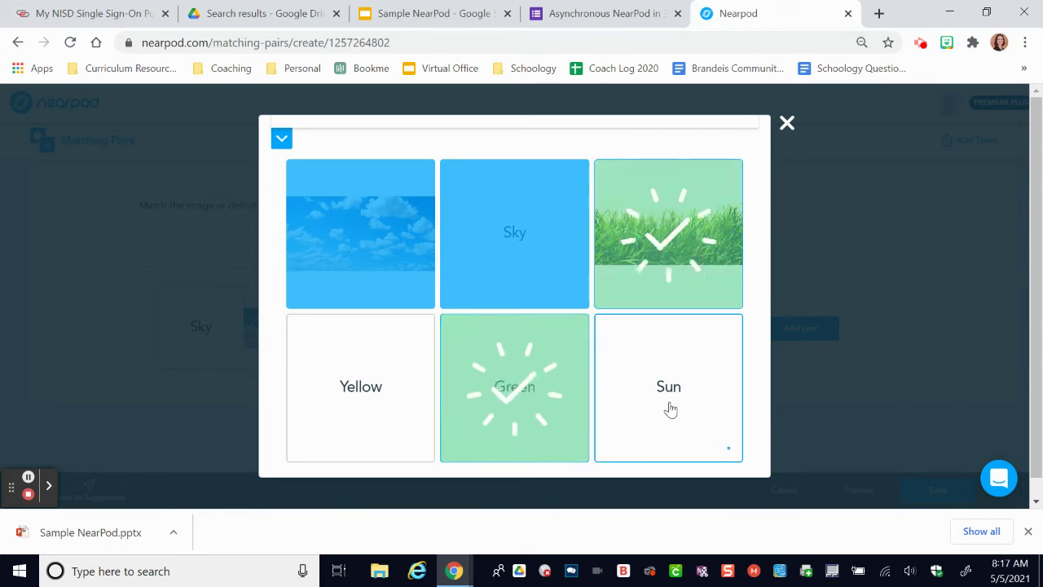
pyautogui.click(668, 403)
pyautogui.click(366, 408)
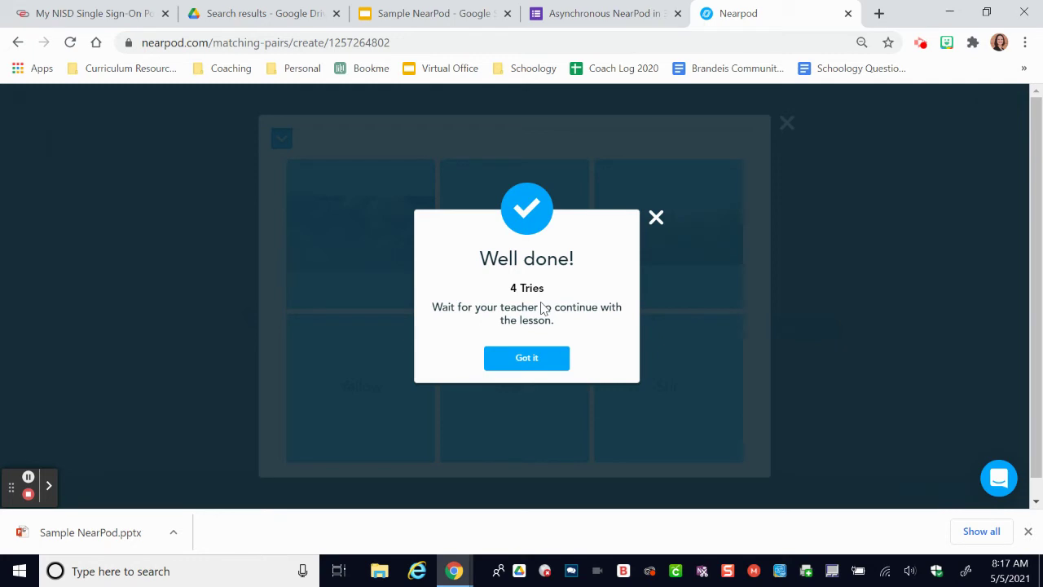
pyautogui.click(534, 362)
pyautogui.click(789, 123)
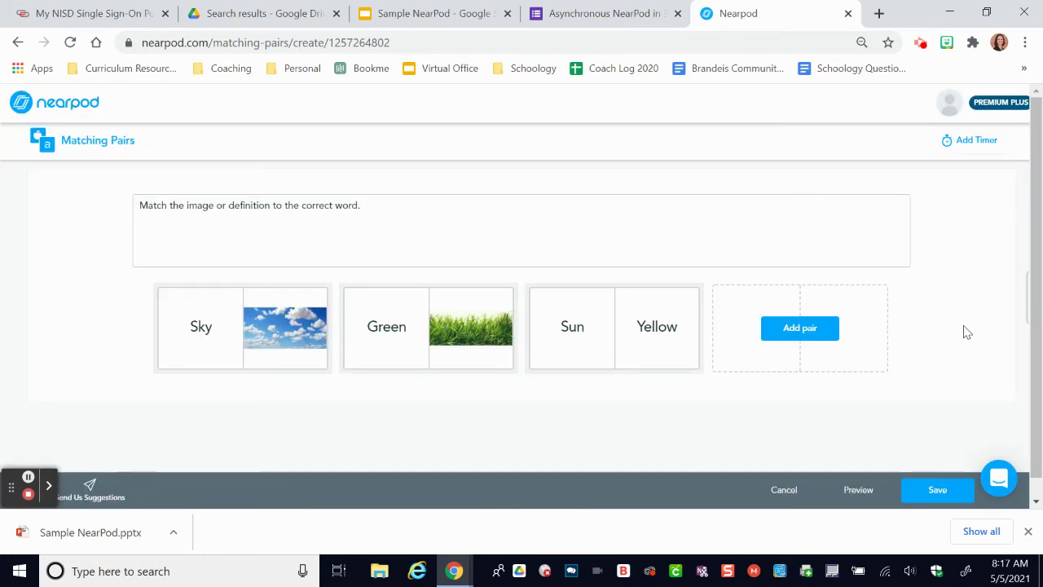
# Save the Matching Pairs activity to the lesson and start a new Time to Climb activity
pyautogui.click(954, 492)
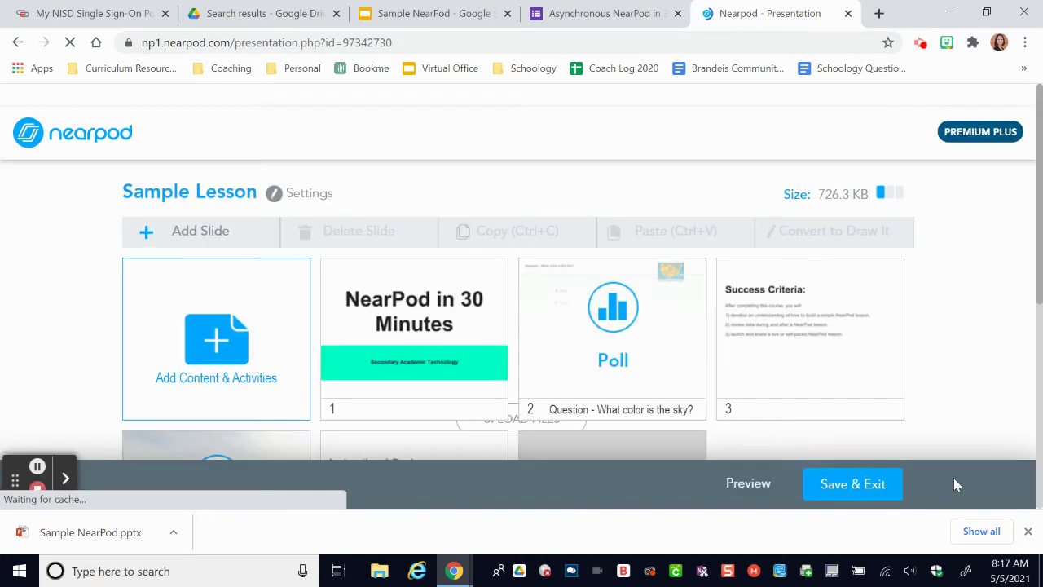
pyautogui.scroll(2, 956, 399)
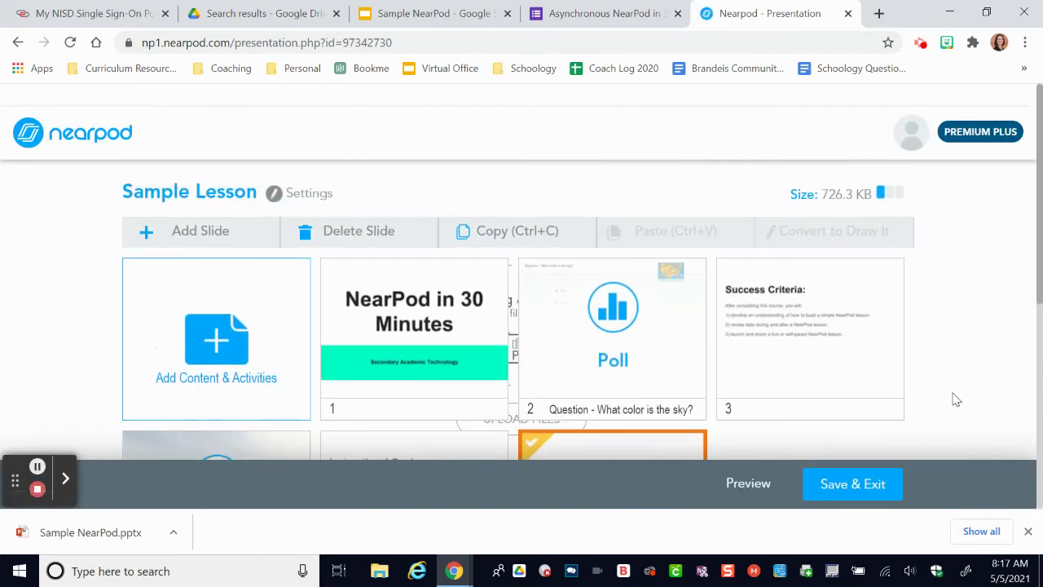
pyautogui.click(188, 242)
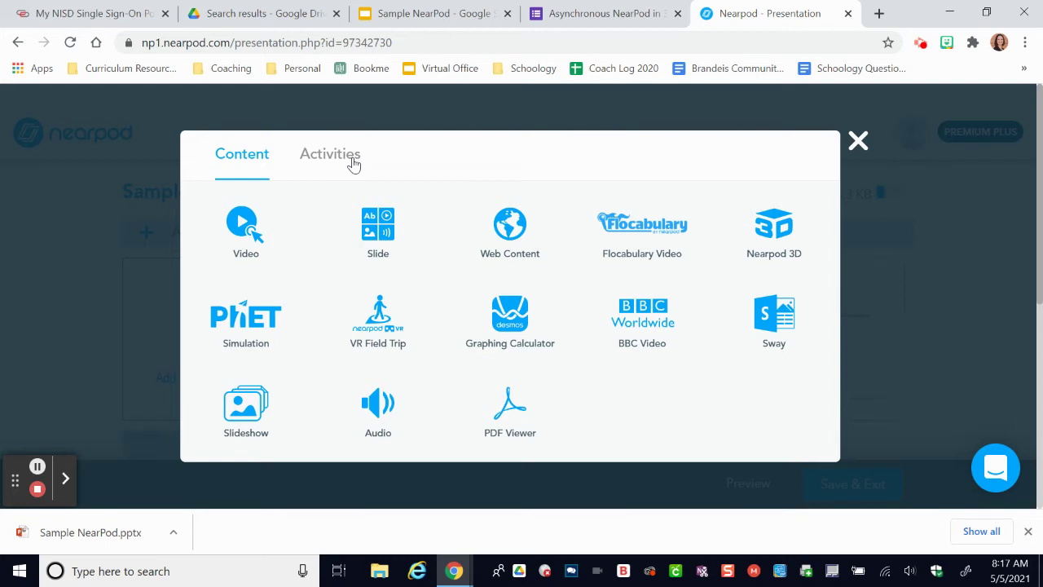
pyautogui.click(354, 162)
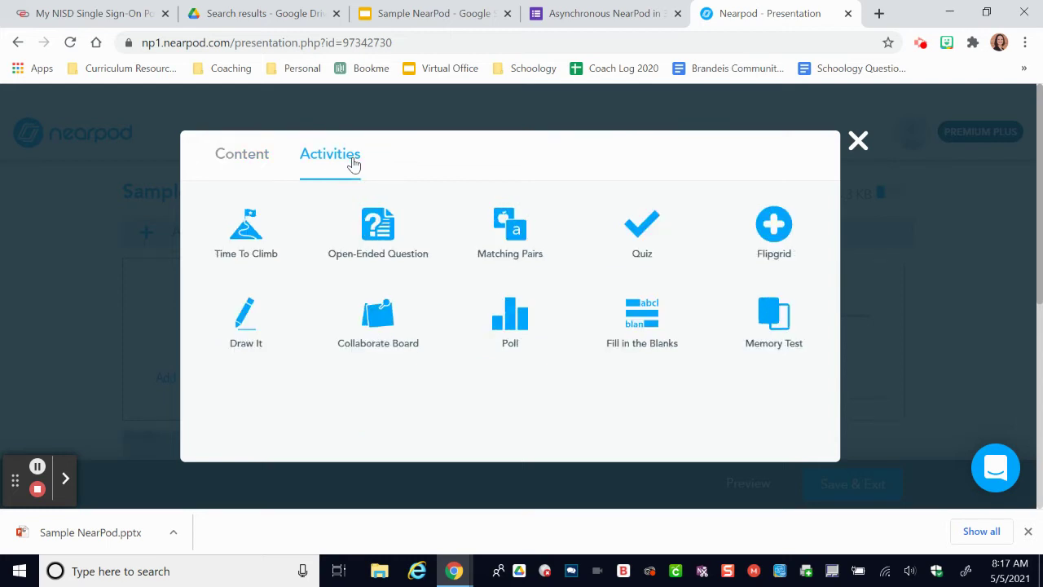
pyautogui.click(243, 226)
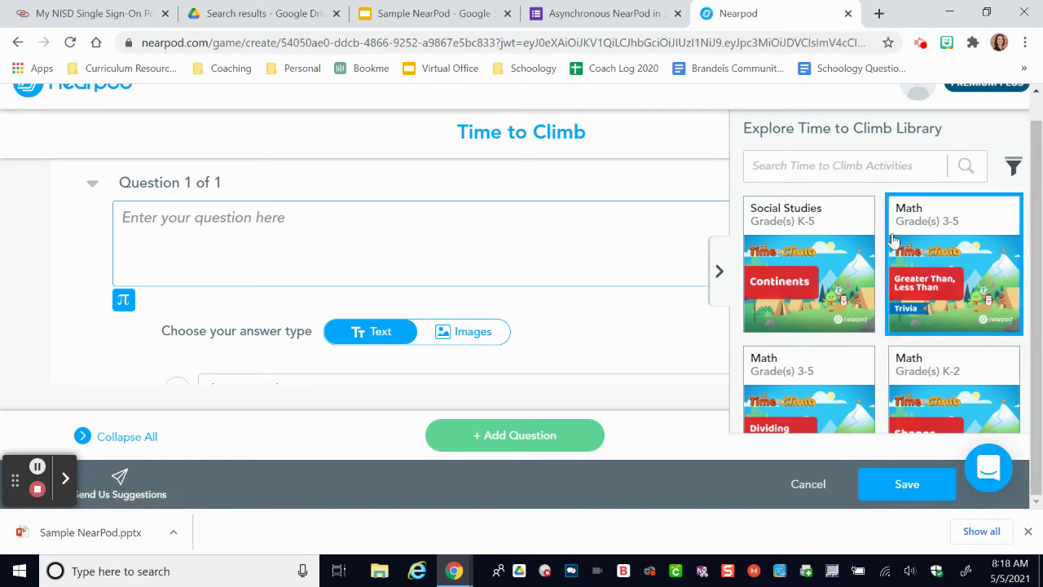
# Browse and hide the Time to Climb library, and enter "What color is the sky" as the first question
pyautogui.scroll(-5, 906, 344)
pyautogui.scroll(5, 903, 343)
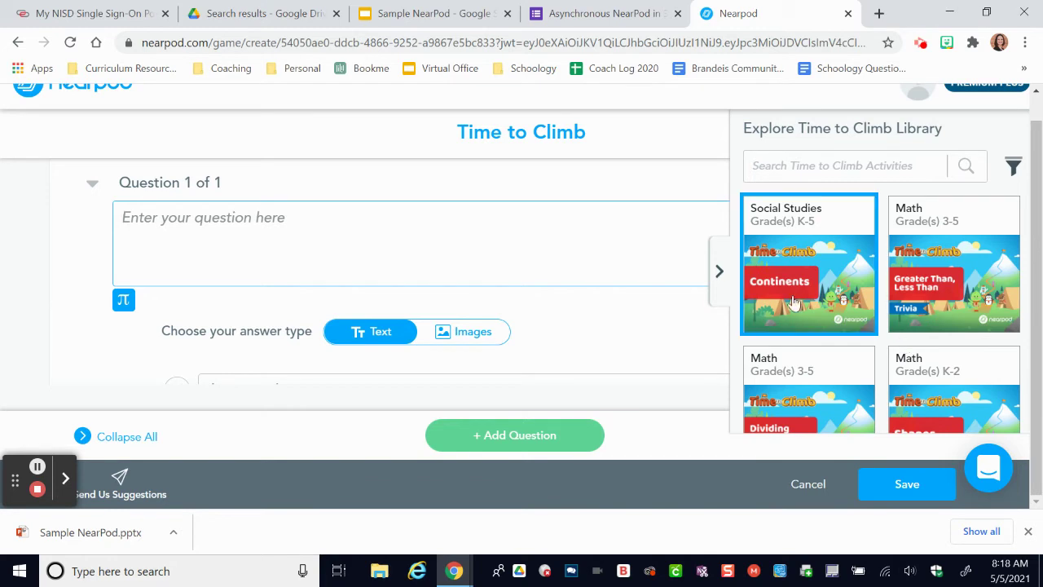
pyautogui.click(720, 272)
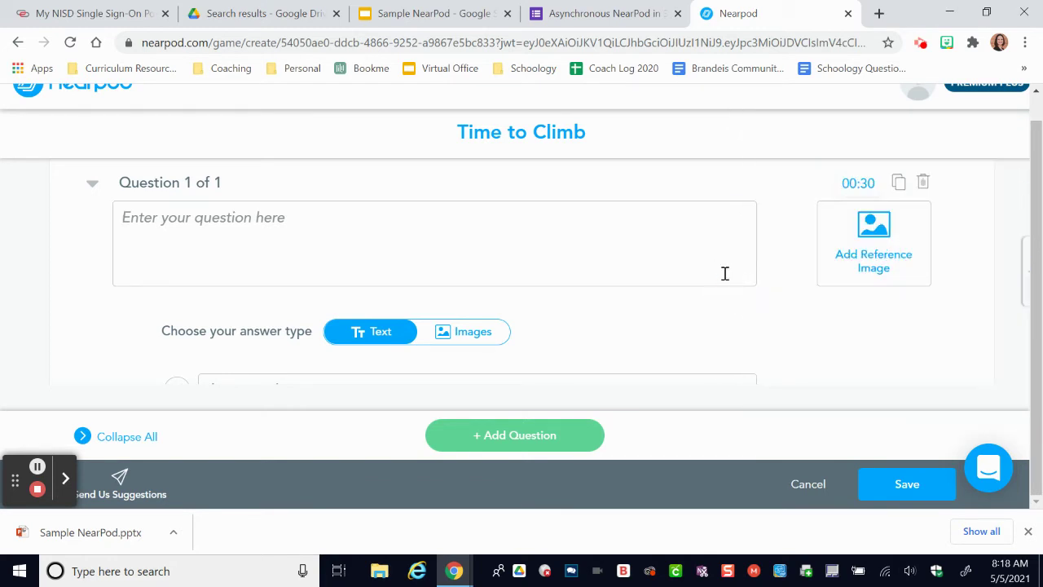
pyautogui.click(566, 252)
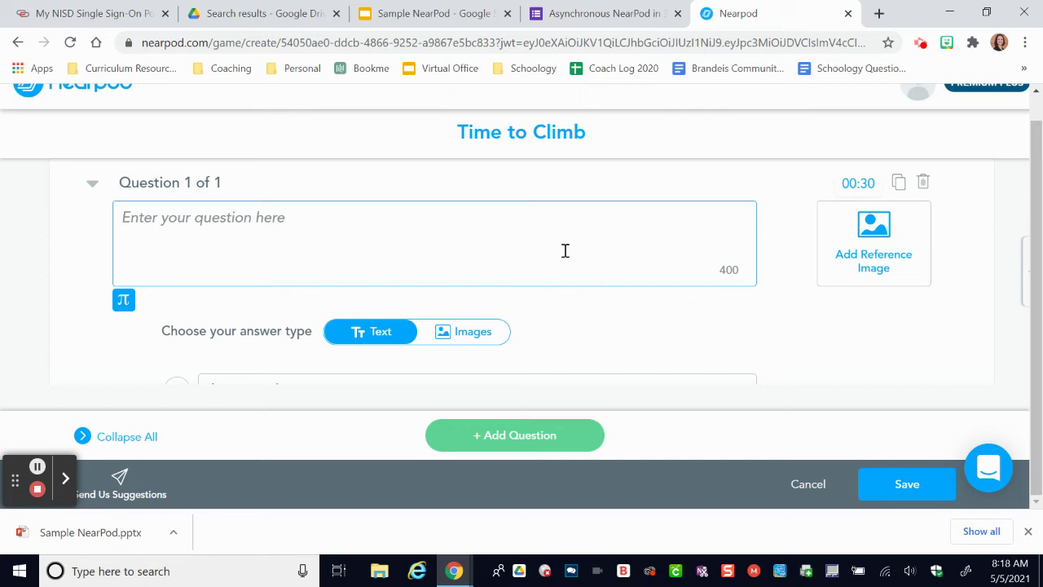
pyautogui.click(202, 224)
pyautogui.write('What ')
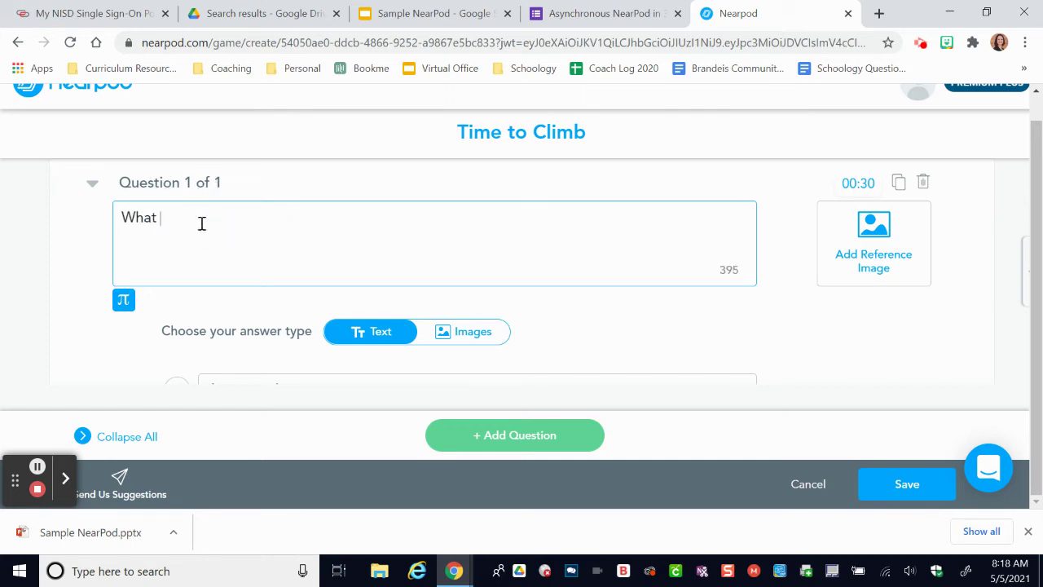
pyautogui.write('color is the sky')
# Add the text answers "Blue" and "Green" to the sky question, mark Blue as correct and review the question
pyautogui.scroll(-2, 261, 233)
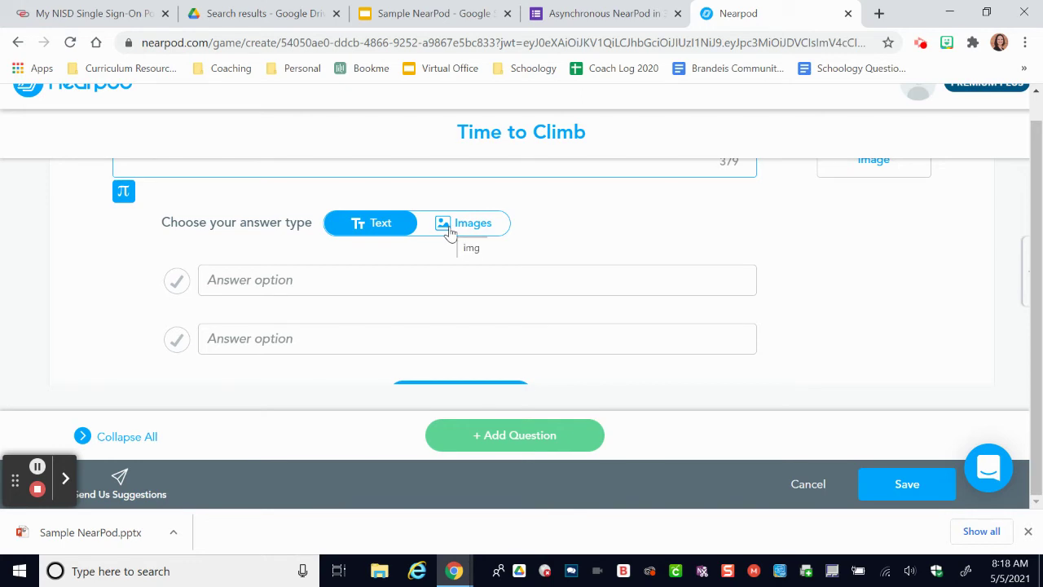
pyautogui.click(368, 272)
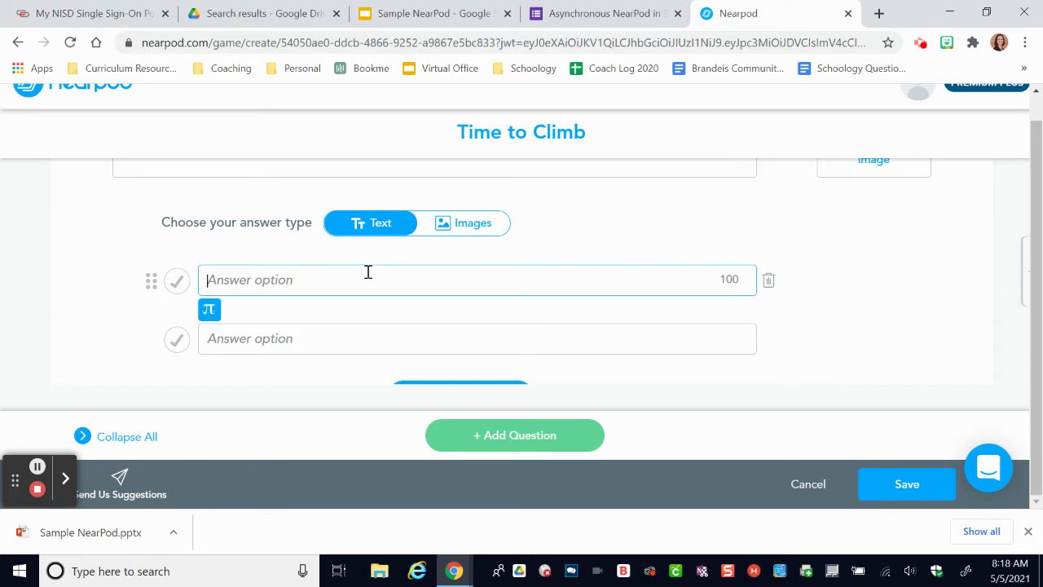
pyautogui.write('Blue')
pyautogui.click(355, 338)
pyautogui.write('Green')
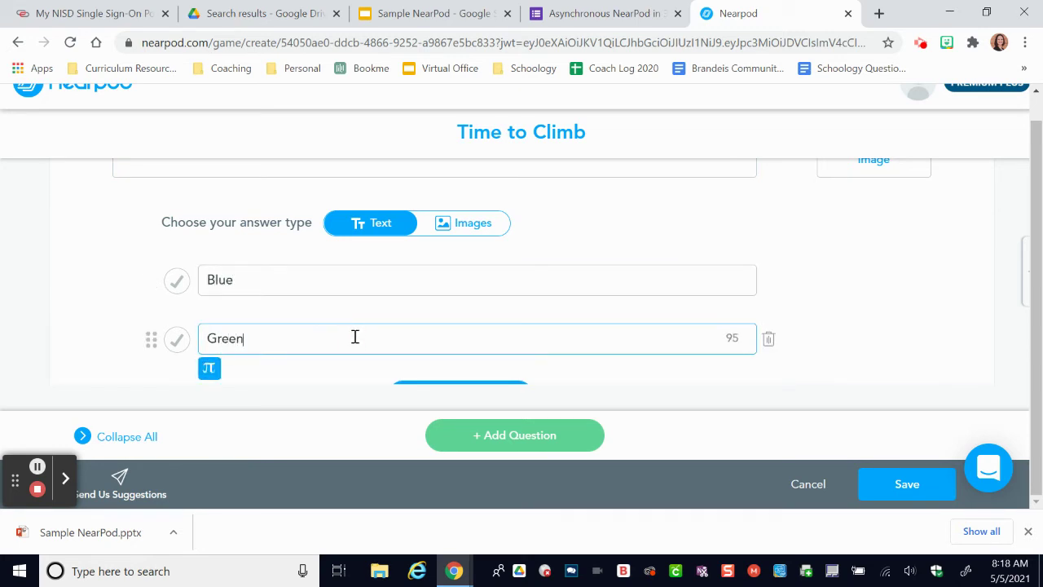
pyautogui.scroll(-1, 384, 372)
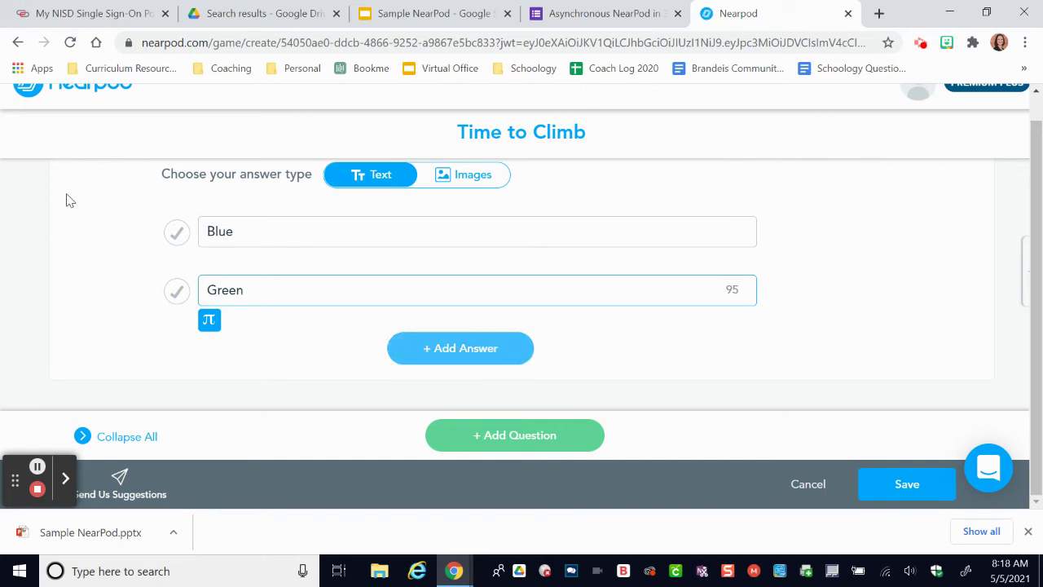
pyautogui.click(176, 234)
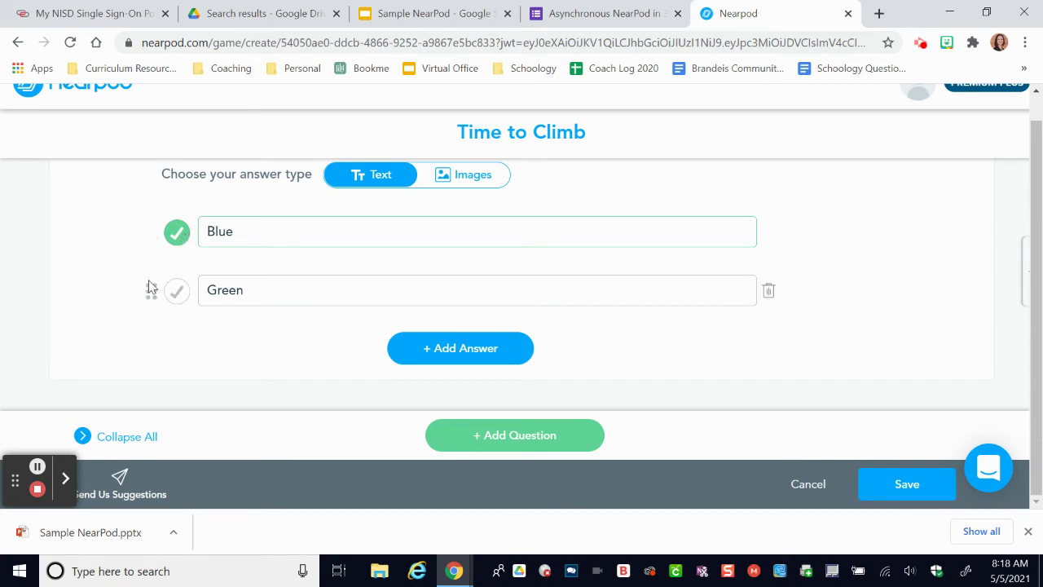
pyautogui.scroll(2, 137, 284)
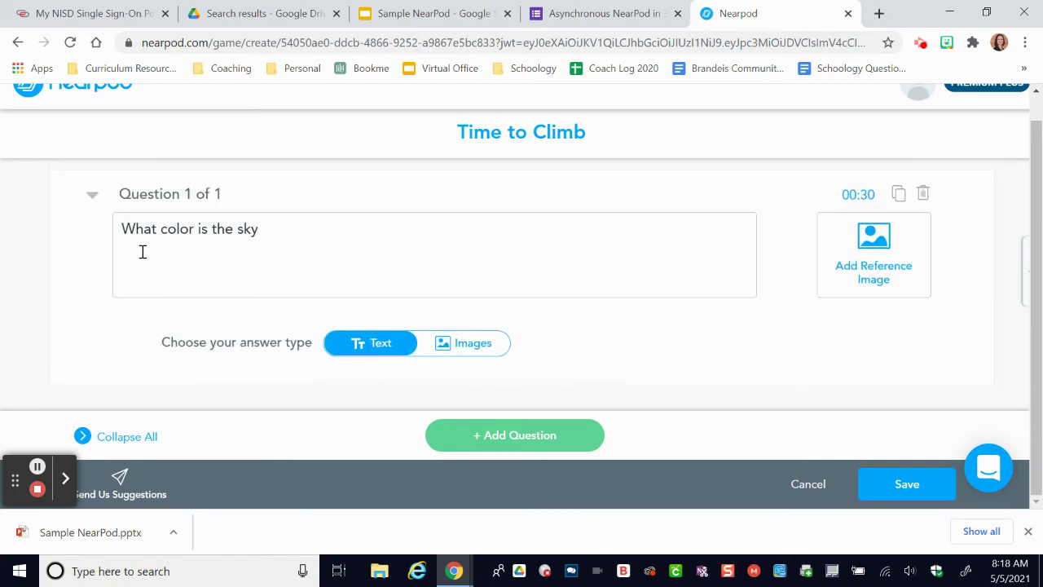
pyautogui.scroll(-2, 294, 237)
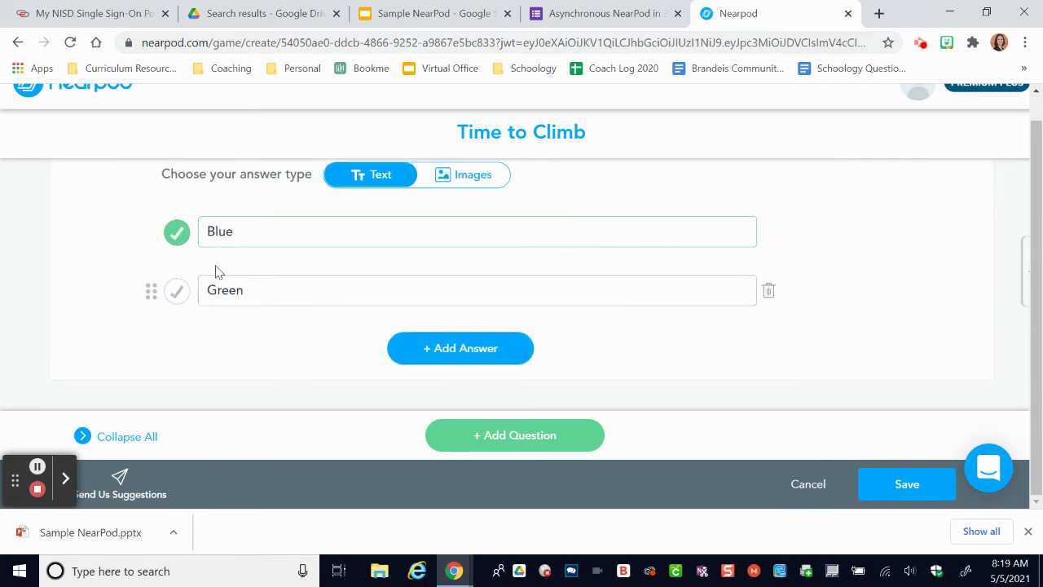
# Look at the activity timer settings of the sky question and close them without changing the time
pyautogui.scroll(2, 209, 244)
pyautogui.scroll(1, 878, 264)
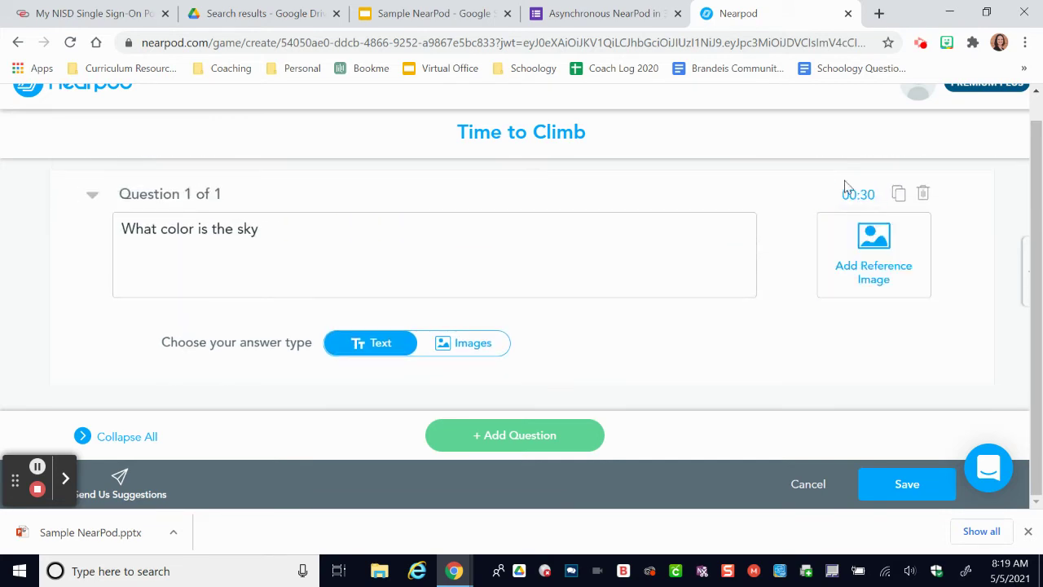
pyautogui.click(856, 196)
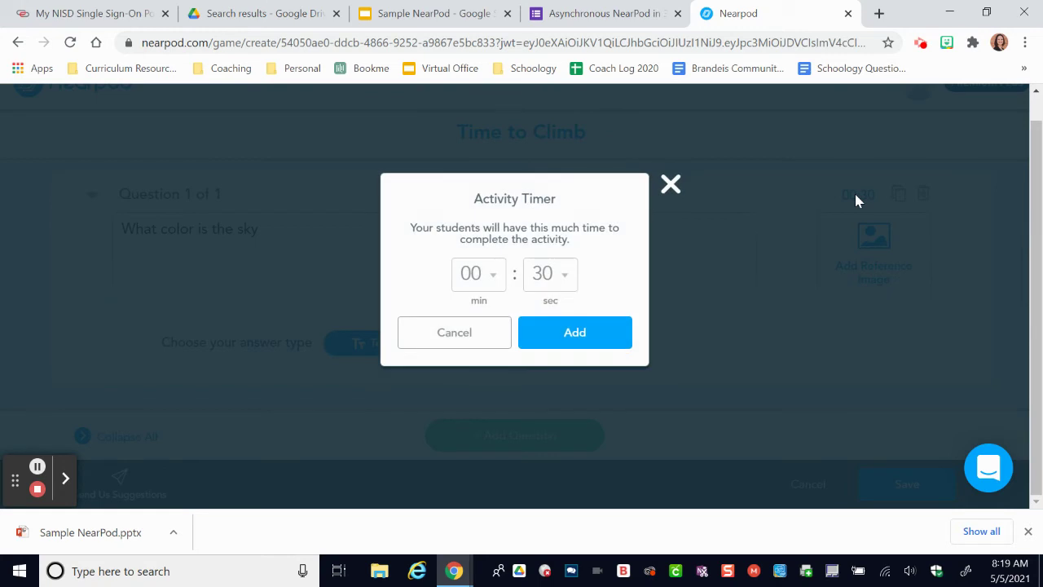
pyautogui.click(671, 184)
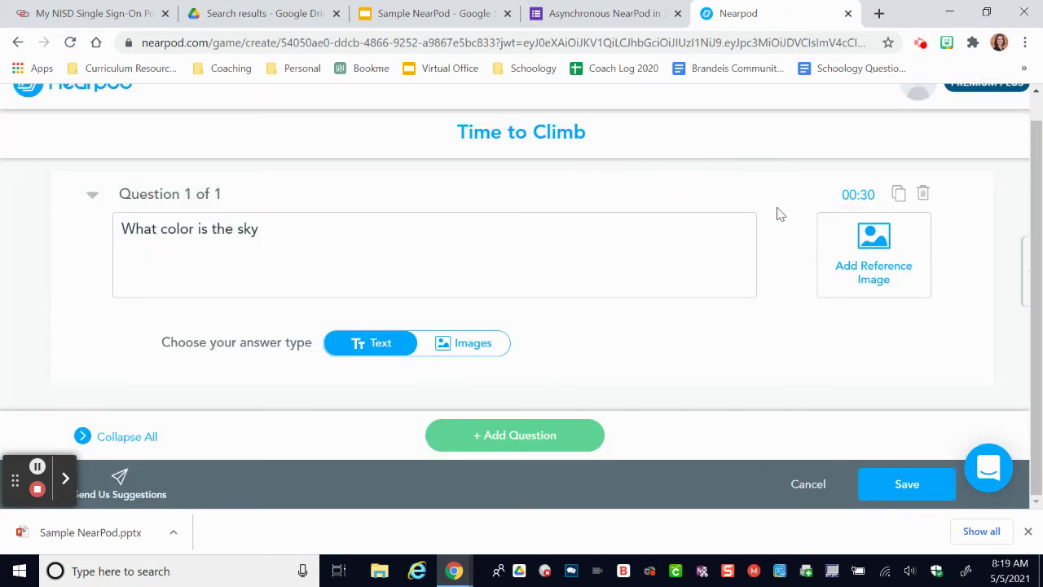
pyautogui.scroll(-2, 782, 233)
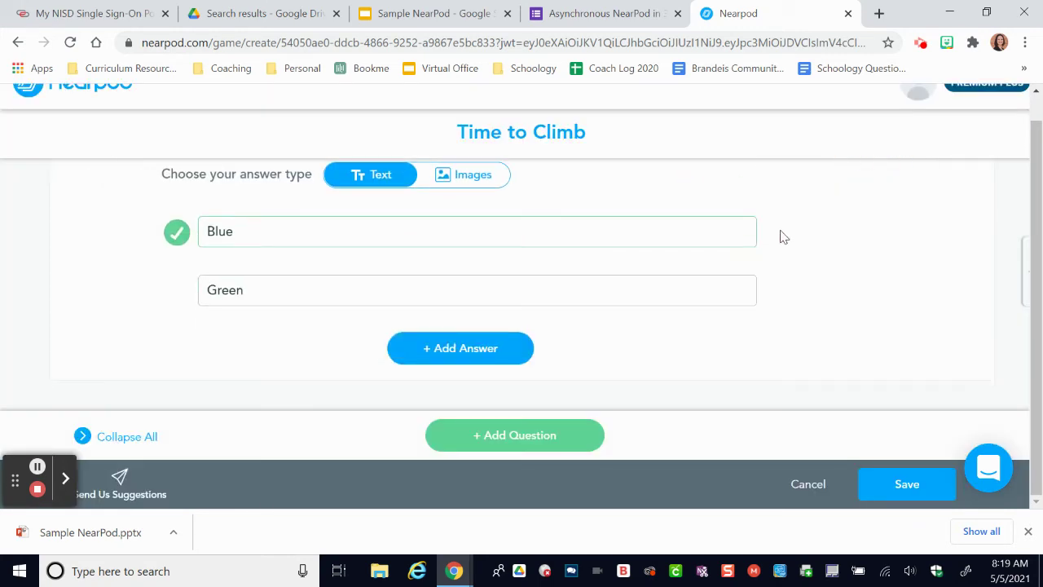
# Add a second Time to Climb question reading "What color is the grass?"
pyautogui.click(485, 436)
pyautogui.click(429, 231)
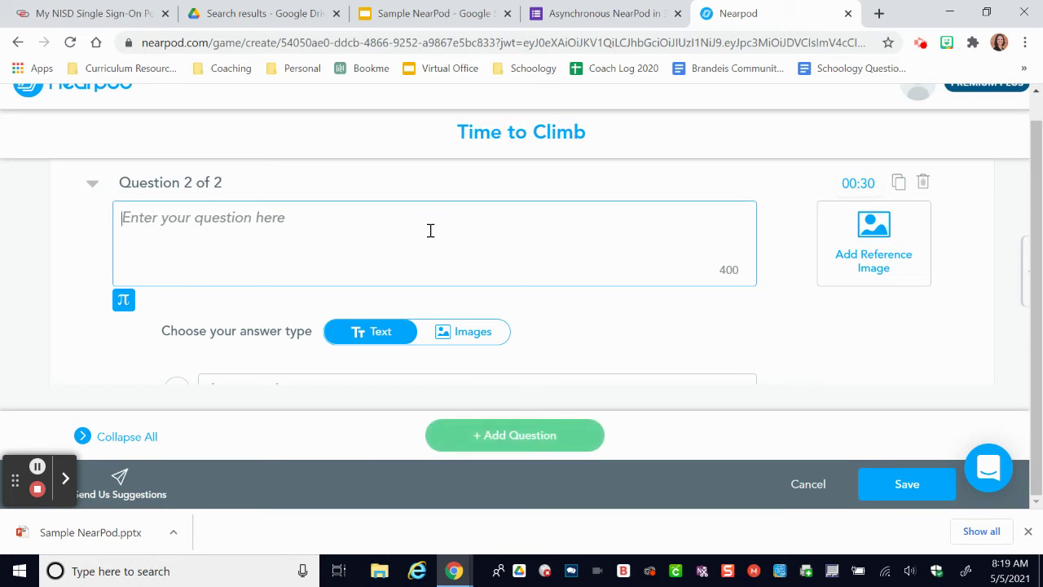
pyautogui.write('What coo')
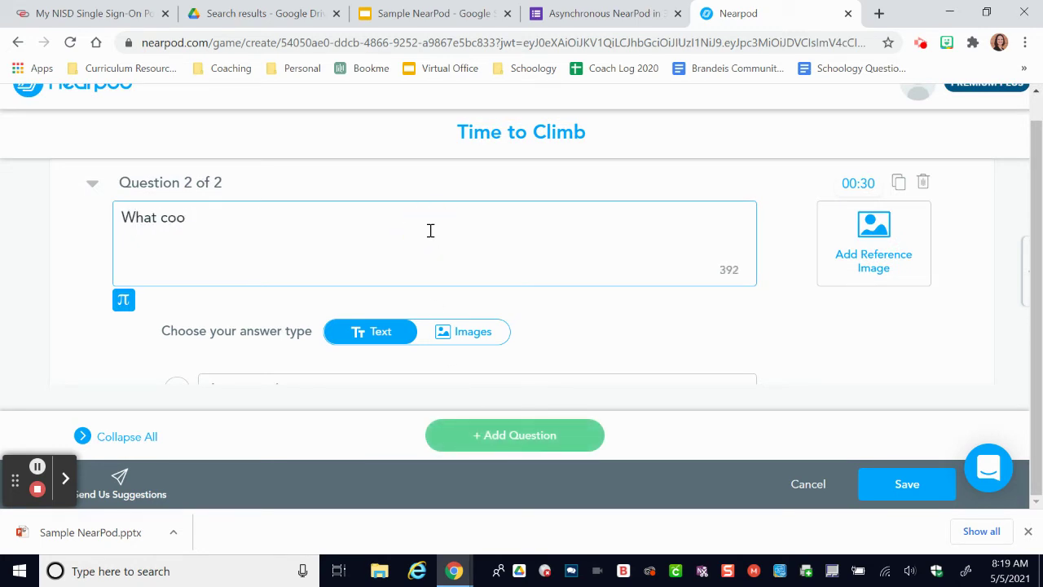
pyautogui.write('ror is the sky?')
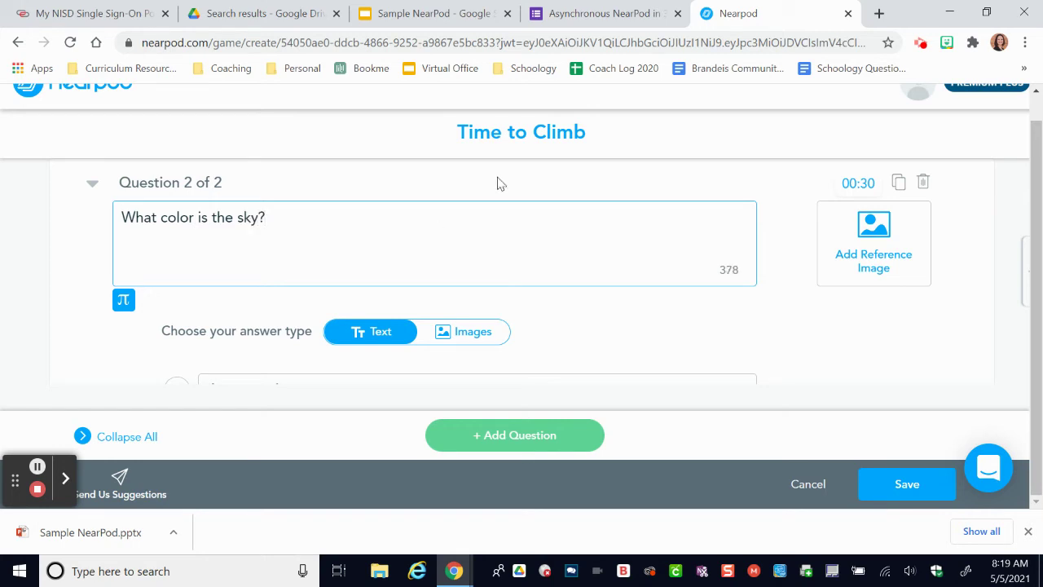
pyautogui.press('BackSpace')
pyautogui.press('BackSpace')
pyautogui.press('BackSpace')
pyautogui.press('BackSpace')
pyautogui.write('gr')
pyautogui.write('ass?')
# Enter "green" and "yellow" as the grass question's text answers and mark green as correct
pyautogui.scroll(-2, 506, 270)
pyautogui.click(452, 233)
pyautogui.write('green')
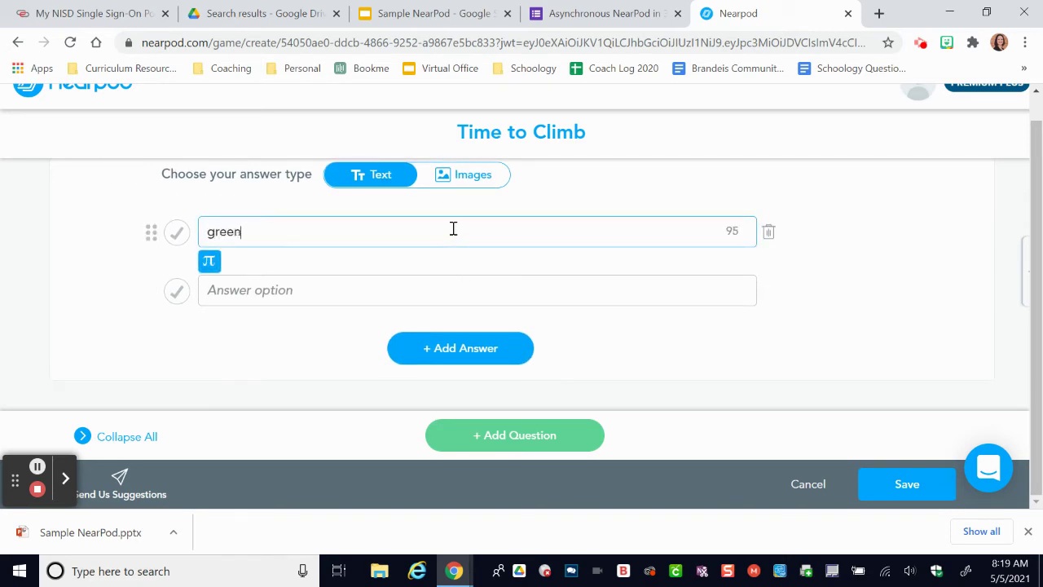
pyautogui.click(497, 291)
pyautogui.write('yellow')
pyautogui.click(174, 233)
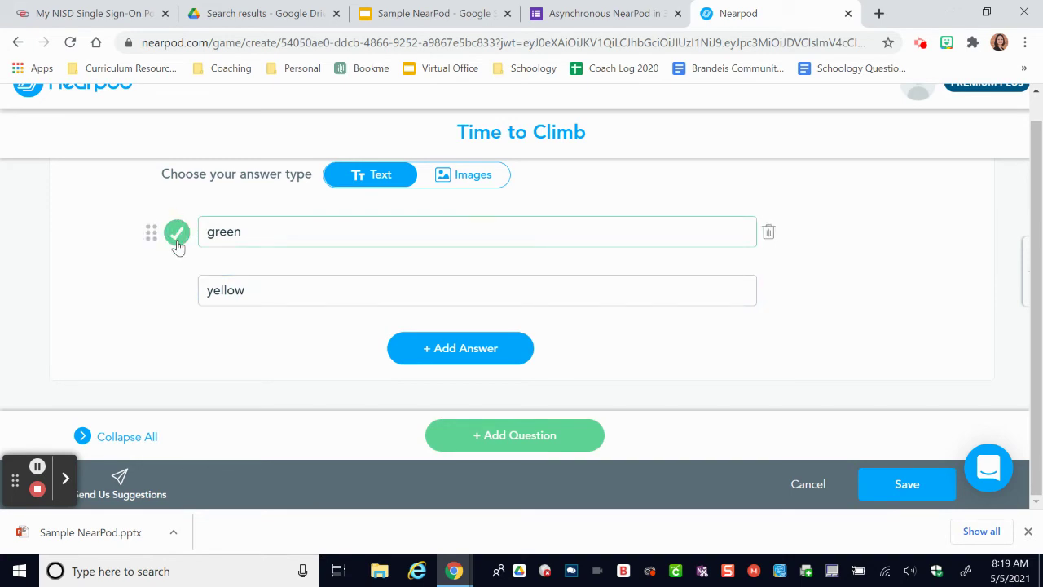
# Add a third Time to Climb question reading "What color is the sun?"
pyautogui.click(511, 435)
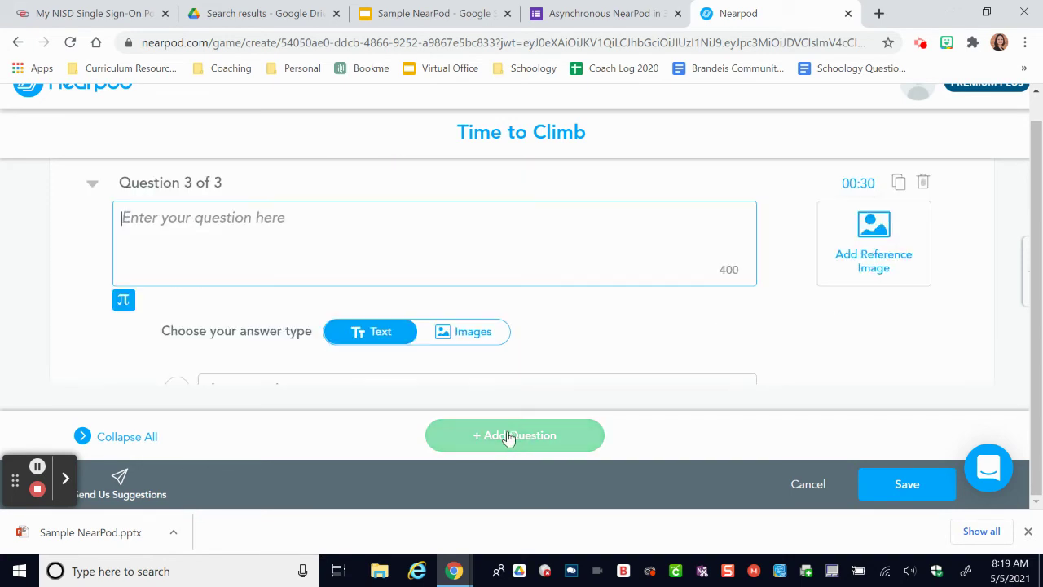
pyautogui.write('W')
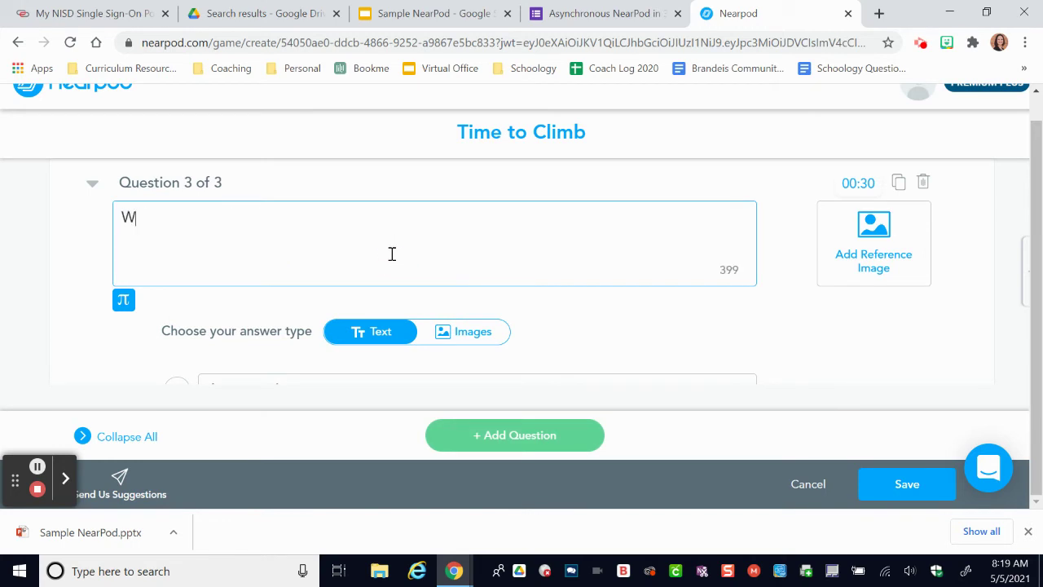
pyautogui.write('hat color  iis the sun?')
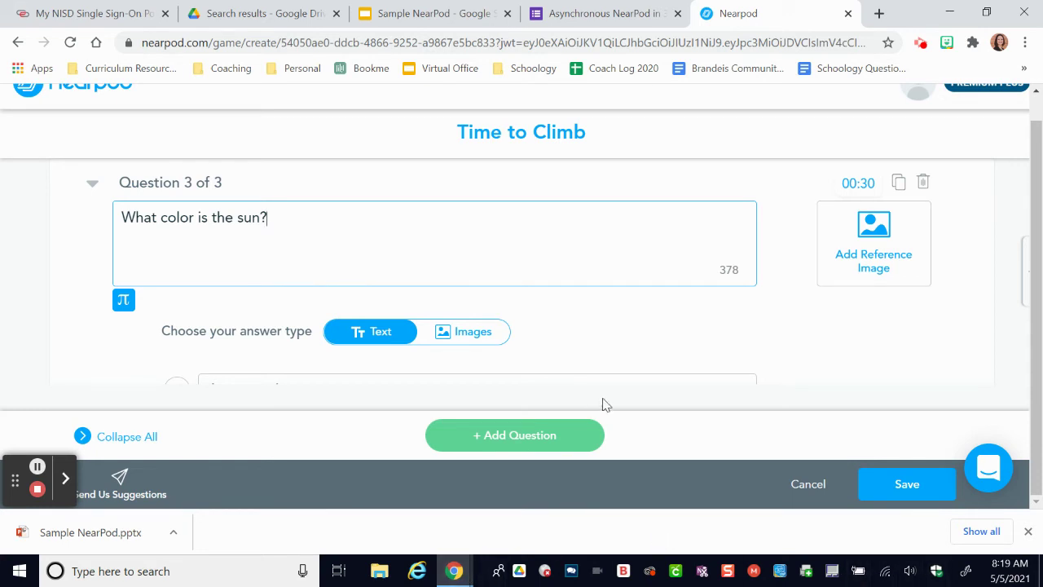
# Enter "Blue" and "Yellow" as the sun question's text answers and mark Yellow as correct
pyautogui.click(383, 377)
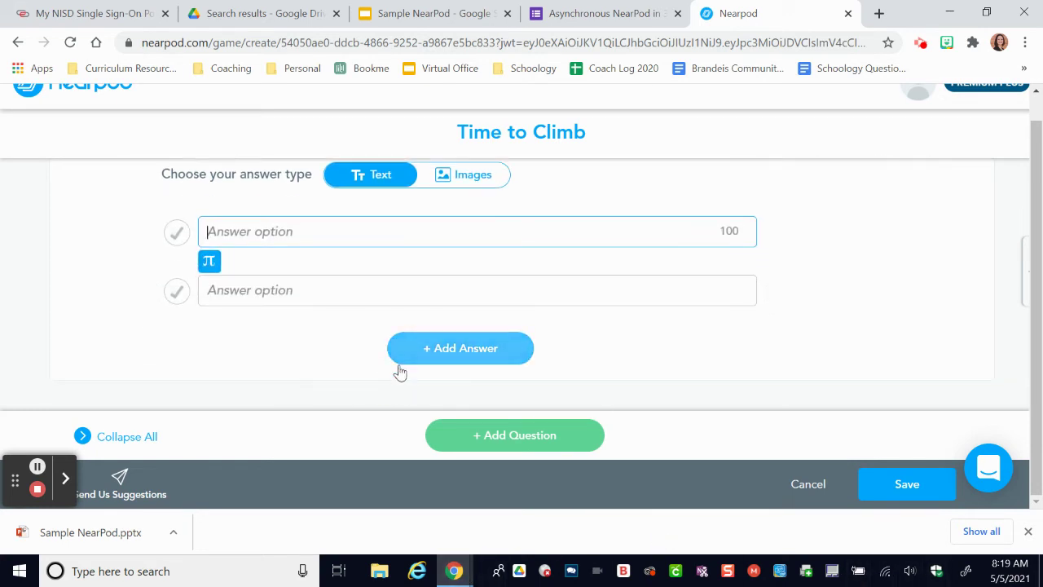
pyautogui.write('Blue')
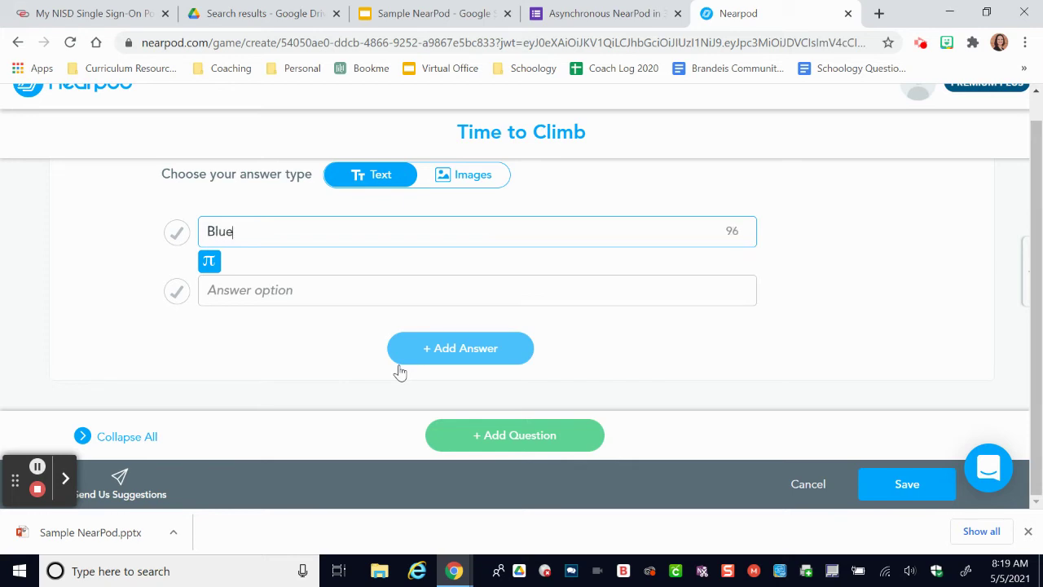
pyautogui.click(426, 295)
pyautogui.write('Yellow')
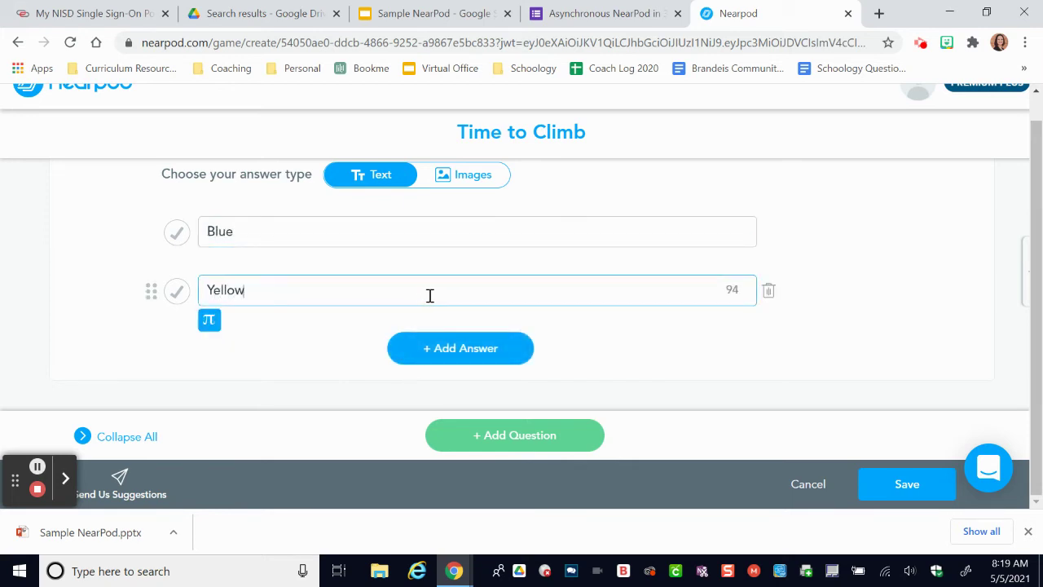
pyautogui.click(176, 291)
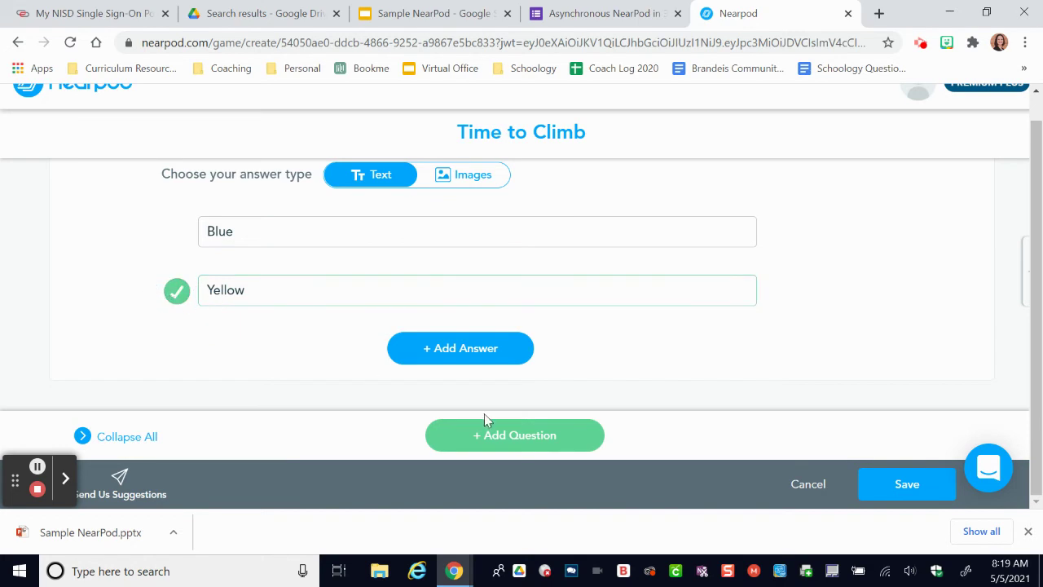
# Save the Time to Climb activity to the lesson, then save and exit Sample Lesson
pyautogui.click(886, 484)
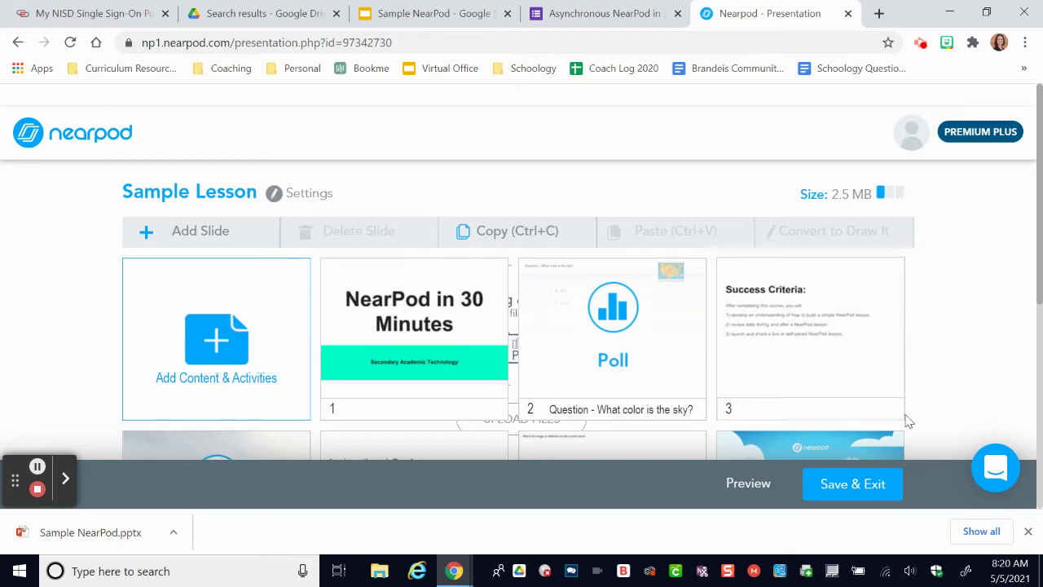
pyautogui.scroll(-3, 919, 375)
pyautogui.scroll(1, 923, 377)
pyautogui.scroll(1, 923, 377)
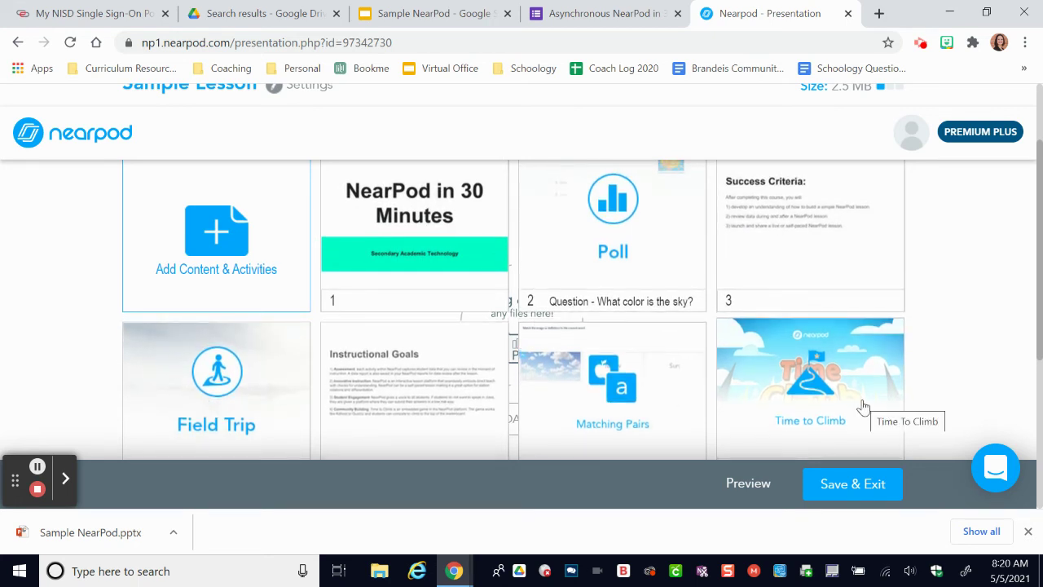
pyautogui.click(861, 487)
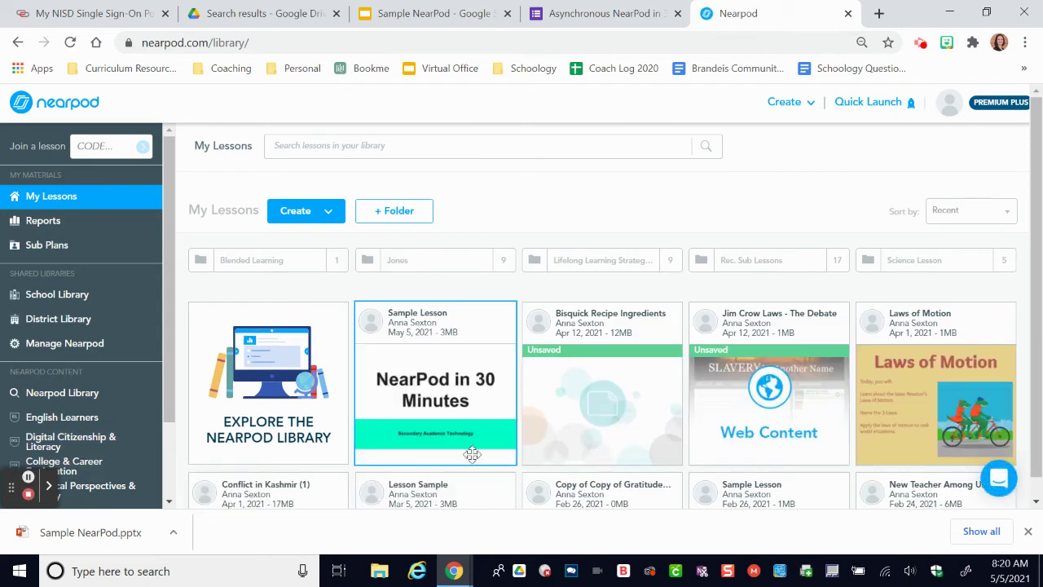
# Launch Sample Lesson from My Lessons in Live Participation mode and dismiss the browser's downloads bar
pyautogui.moveTo(419, 350)
pyautogui.moveTo(396, 364)
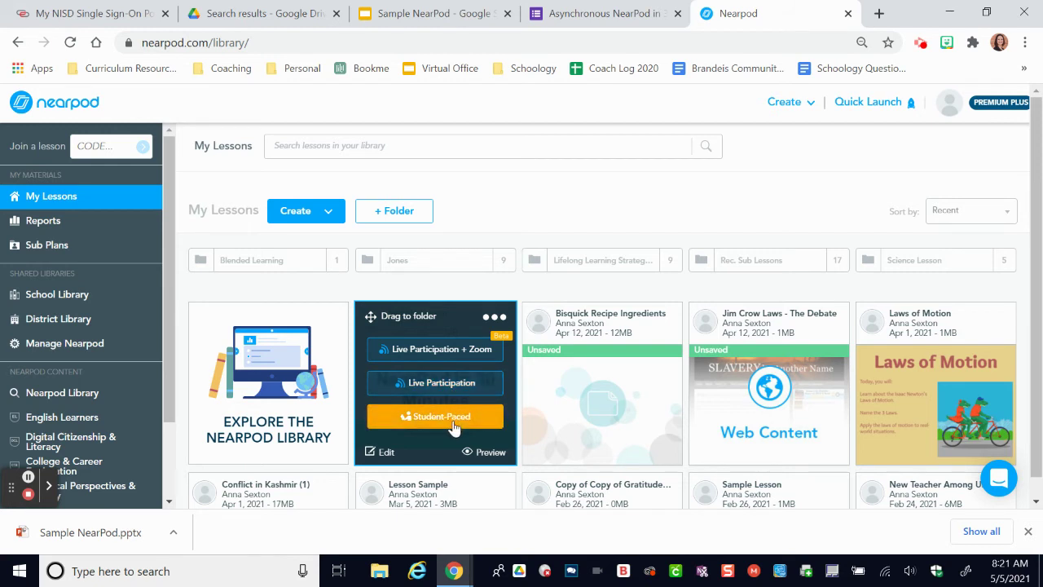
pyautogui.click(434, 385)
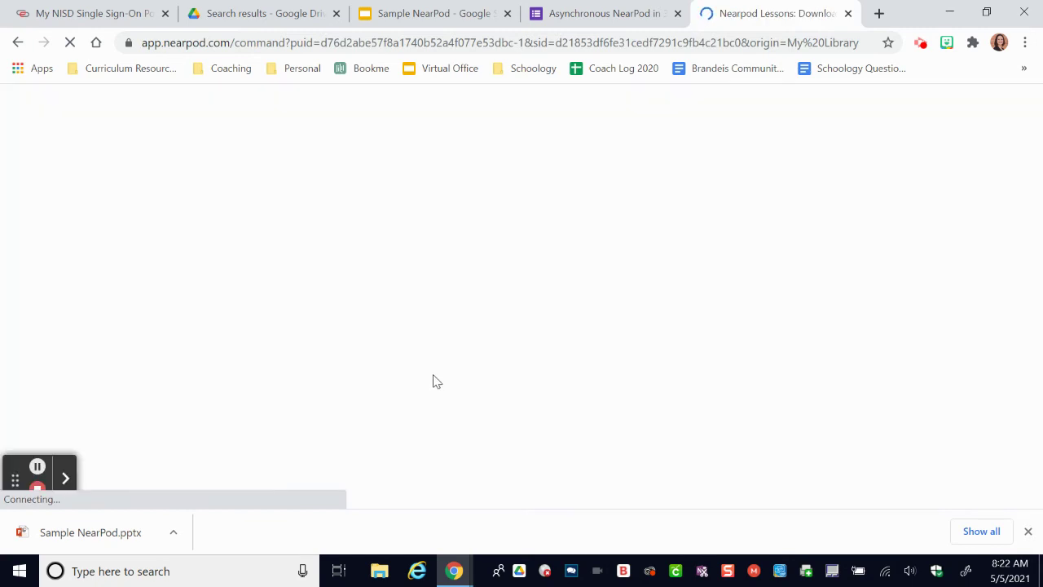
pyautogui.click(1028, 530)
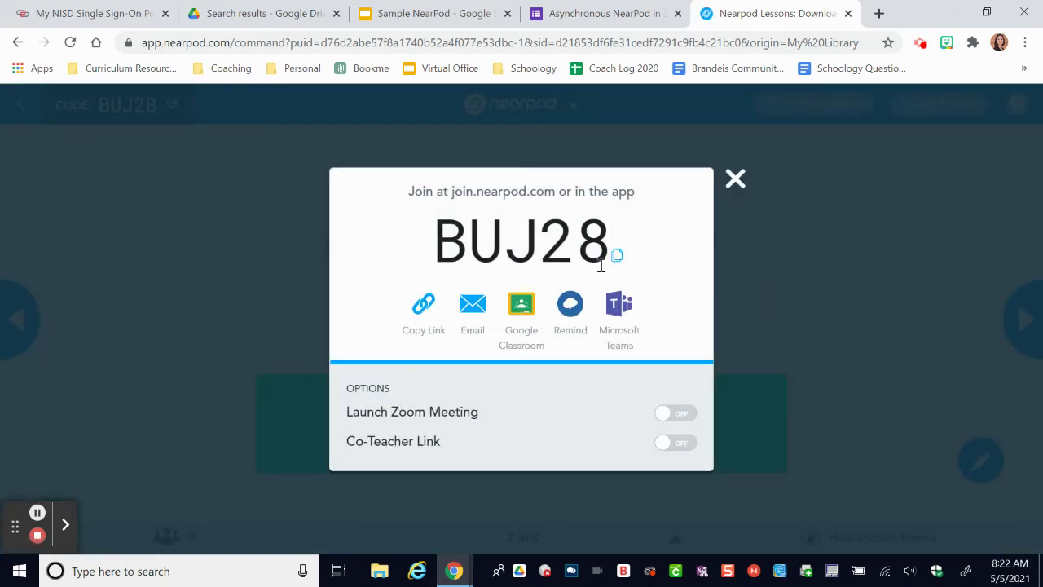
# Highlight the join.nearpod.com address in the join dialog and open that site in the guest browser window
pyautogui.moveTo(453, 194); pyautogui.dragTo(555, 193)
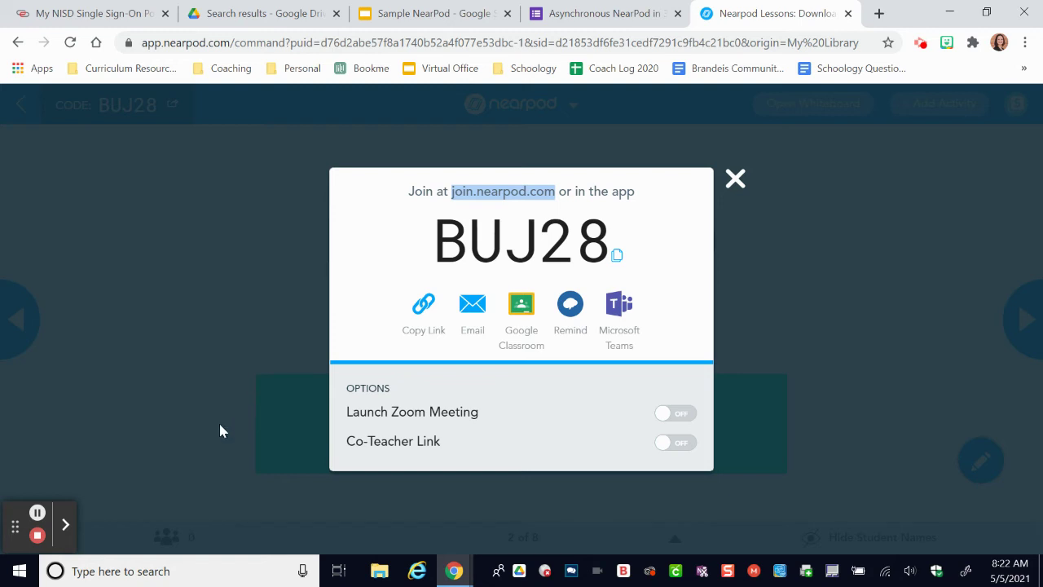
pyautogui.click(37, 512)
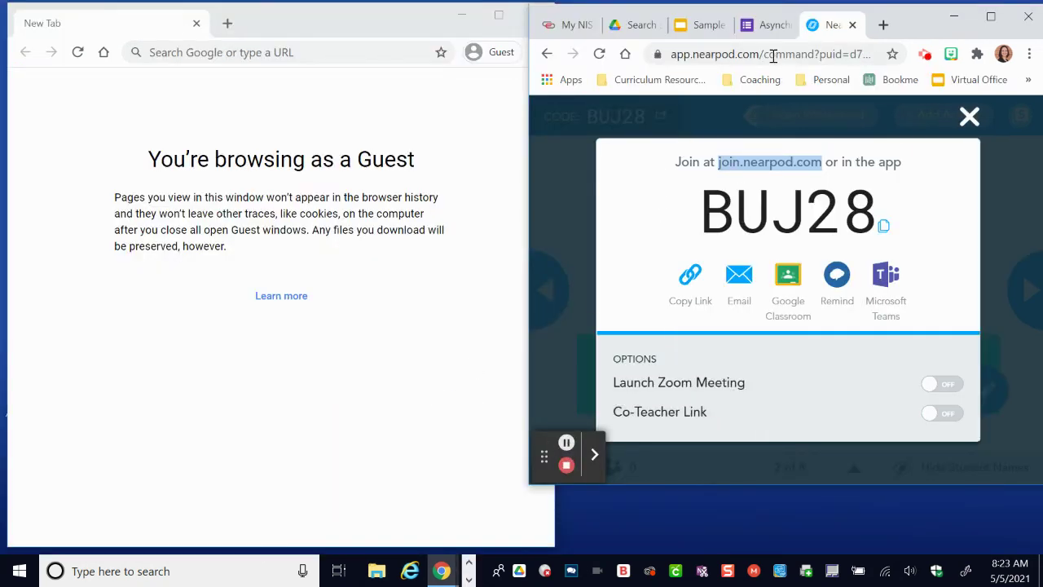
pyautogui.click(249, 51)
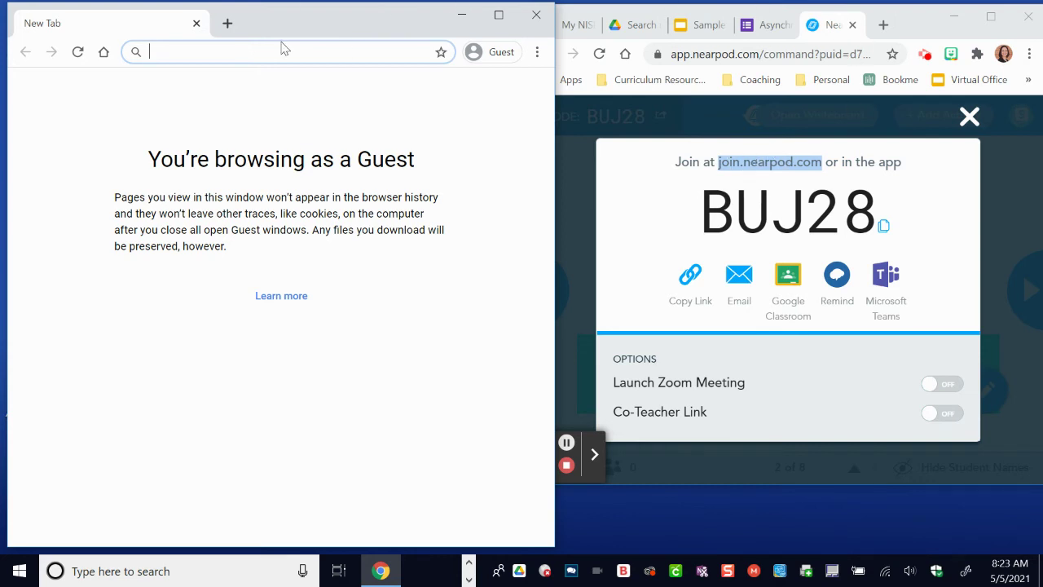
pyautogui.write('join')
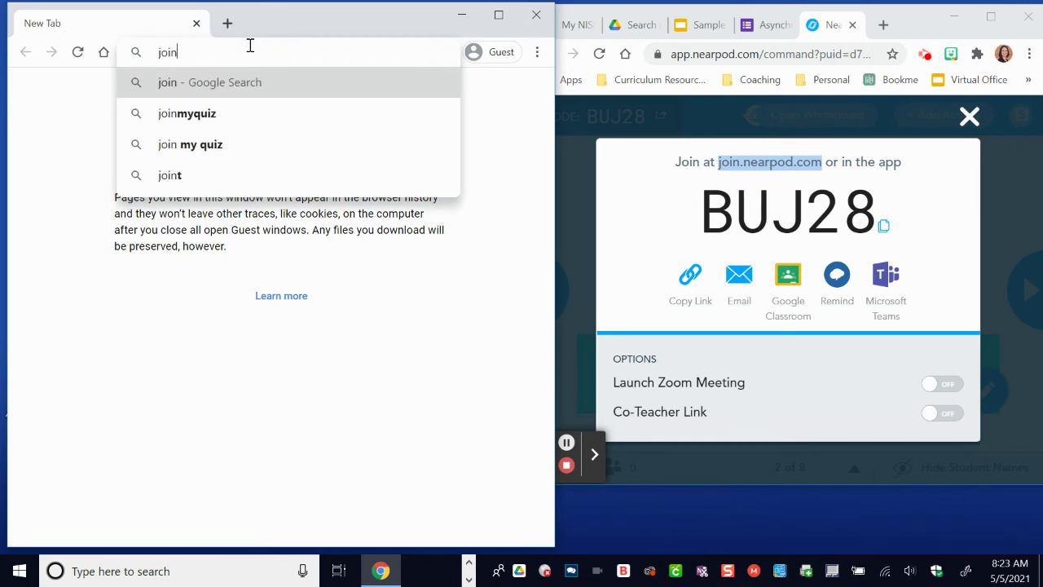
pyautogui.write('.nearp')
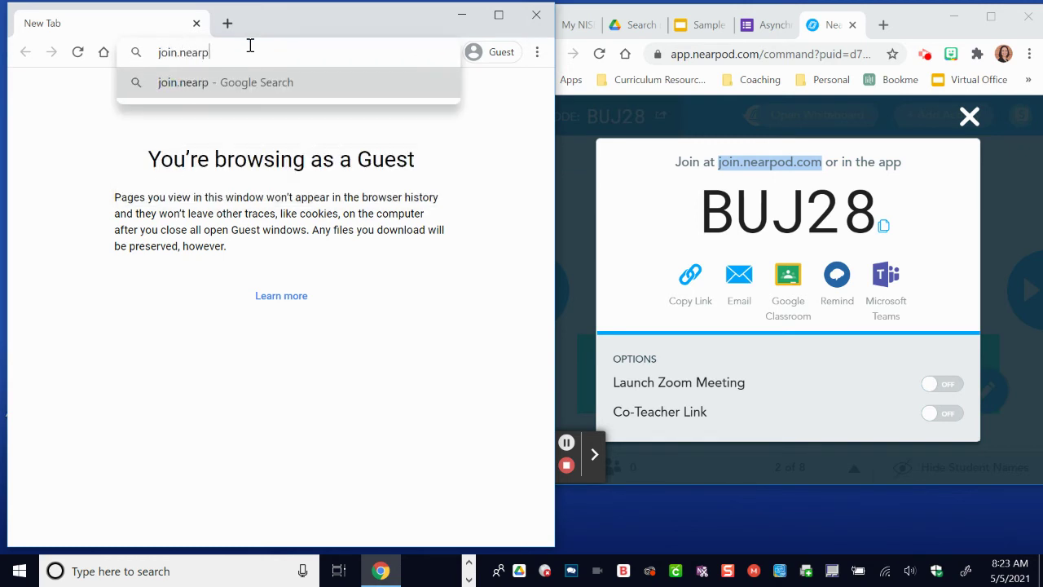
pyautogui.write('od.com')
pyautogui.press('Return')
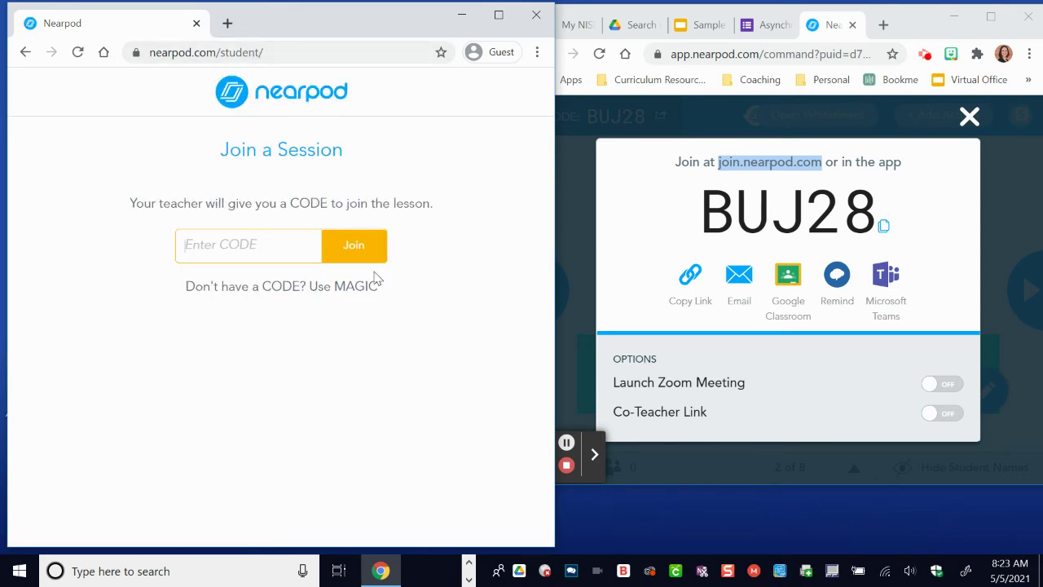
# Join the live session as a student with the session code shown to the teacher and the student's name
pyautogui.write('BU')
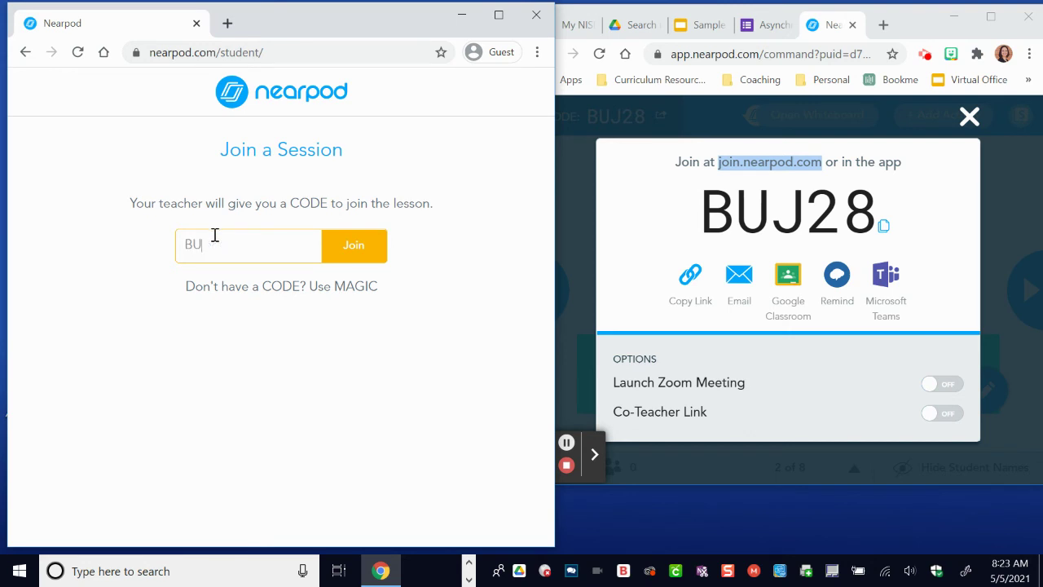
pyautogui.write('J27')
pyautogui.press('BackSpace')
pyautogui.write('8')
pyautogui.click(354, 246)
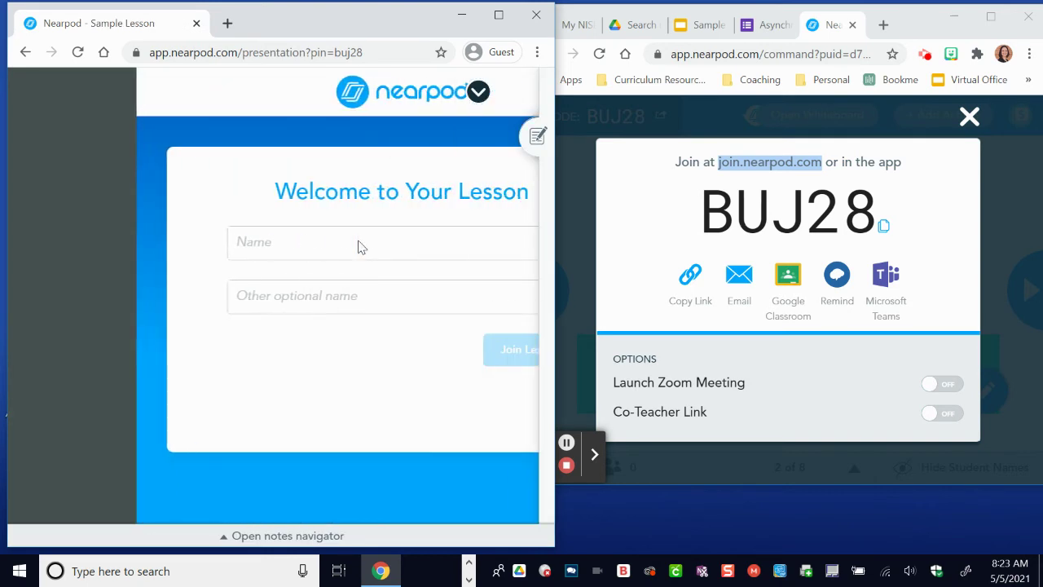
pyautogui.write('Anna S')
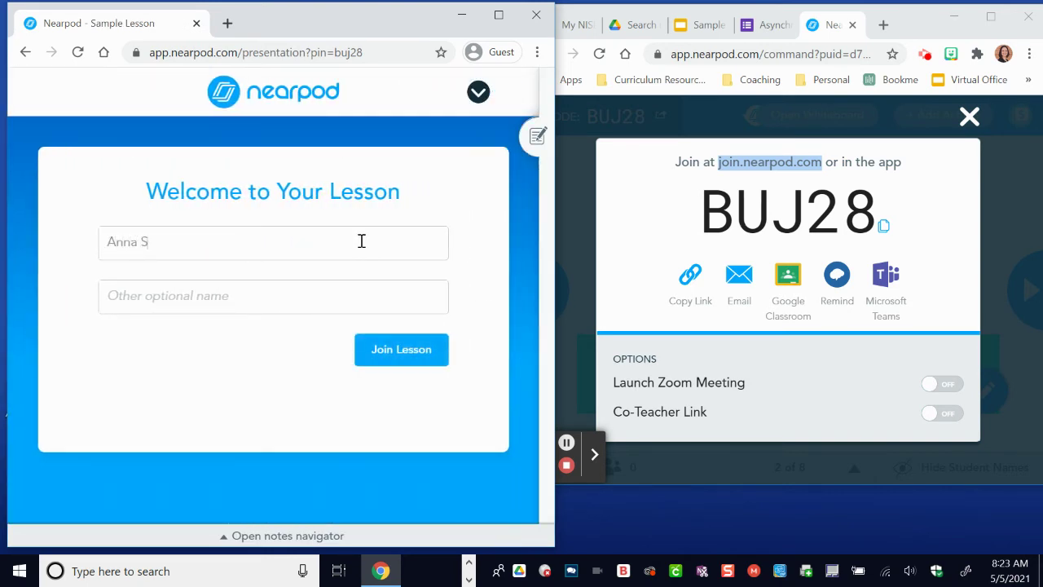
pyautogui.click(370, 356)
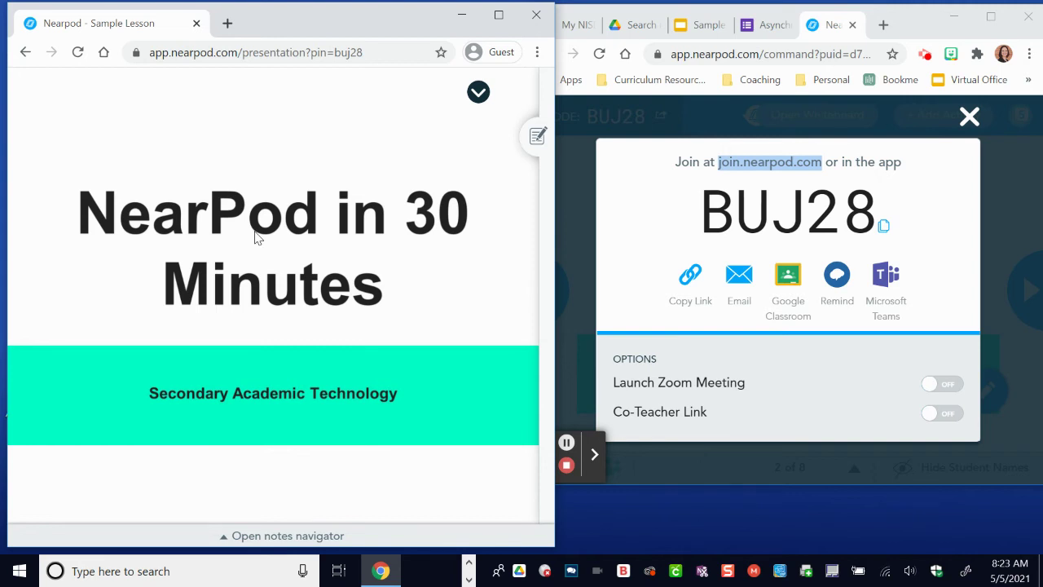
# Close the teacher's join code dialog and open the notes navigator in the student's guest window
pyautogui.click(970, 116)
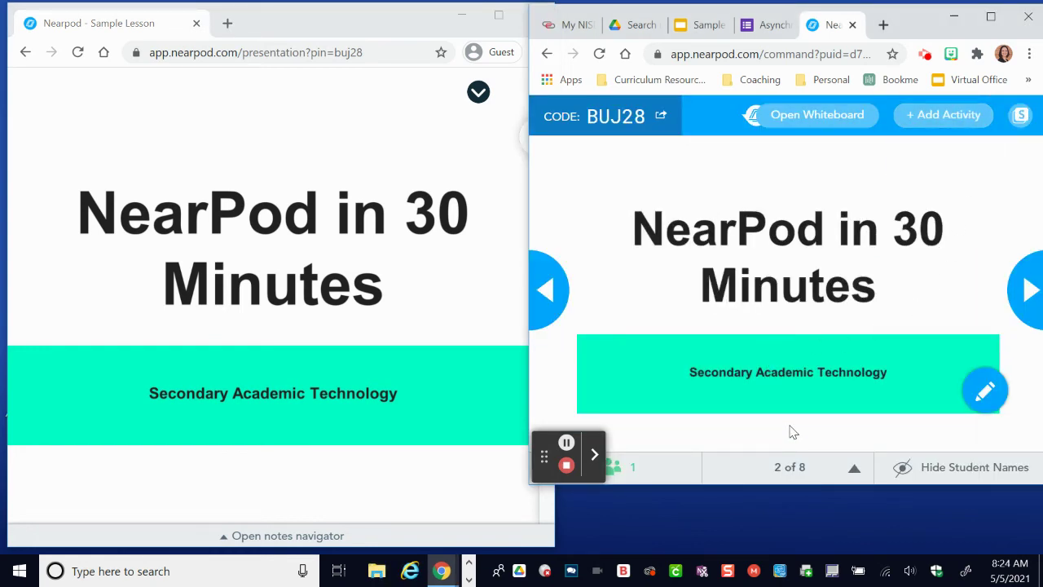
pyautogui.click(366, 314)
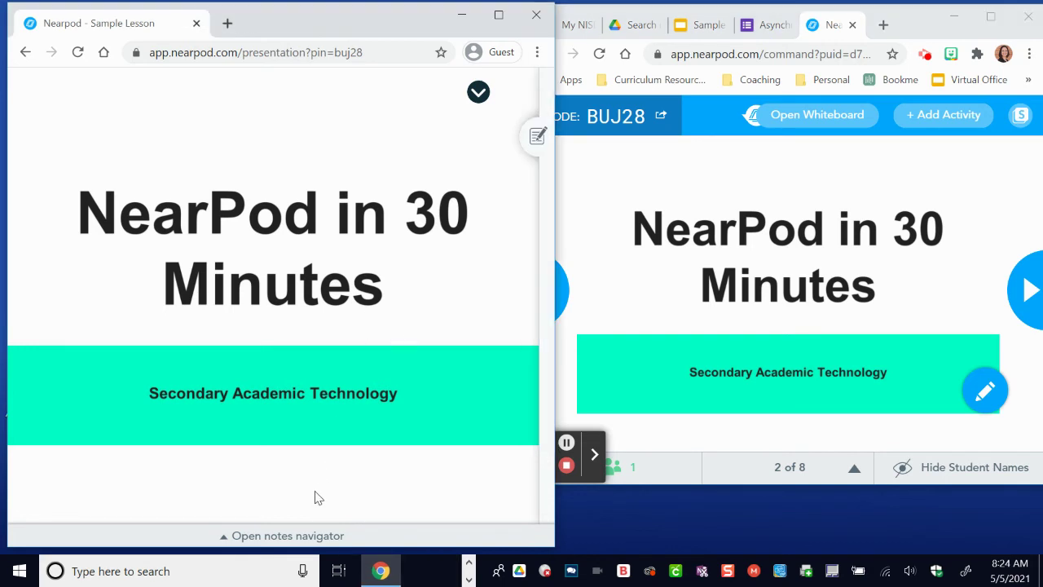
pyautogui.click(309, 536)
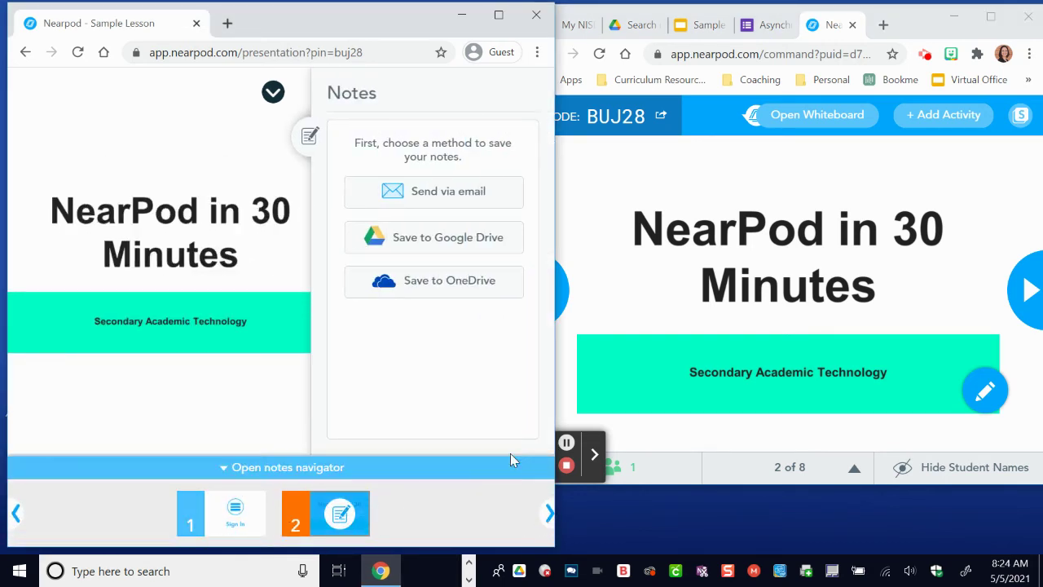
# Close the student's notes panel, then advance the teacher's lesson to the poll on slide 3 and start the activity
pyautogui.click(308, 135)
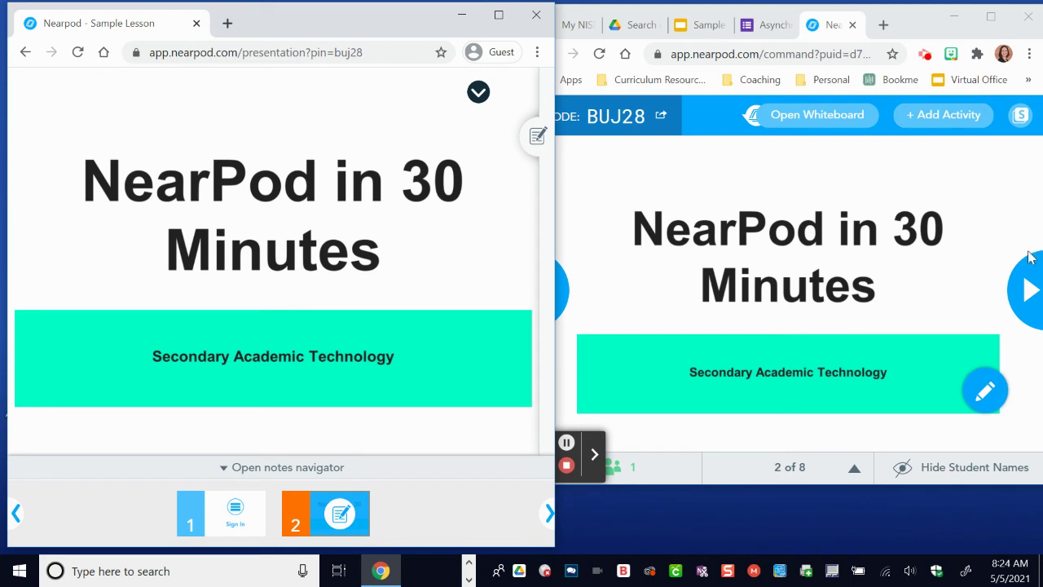
pyautogui.click(1031, 287)
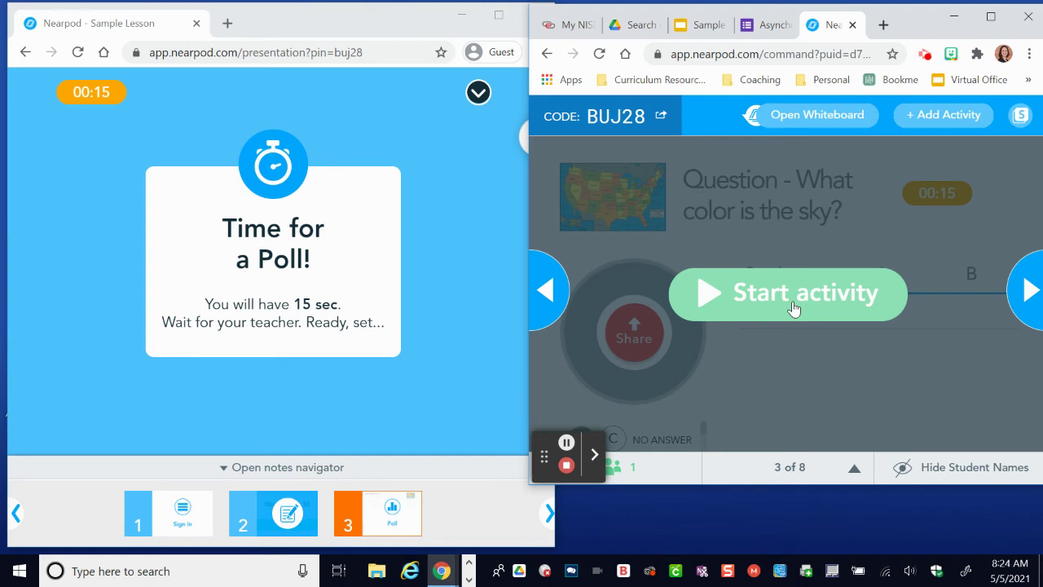
pyautogui.click(738, 289)
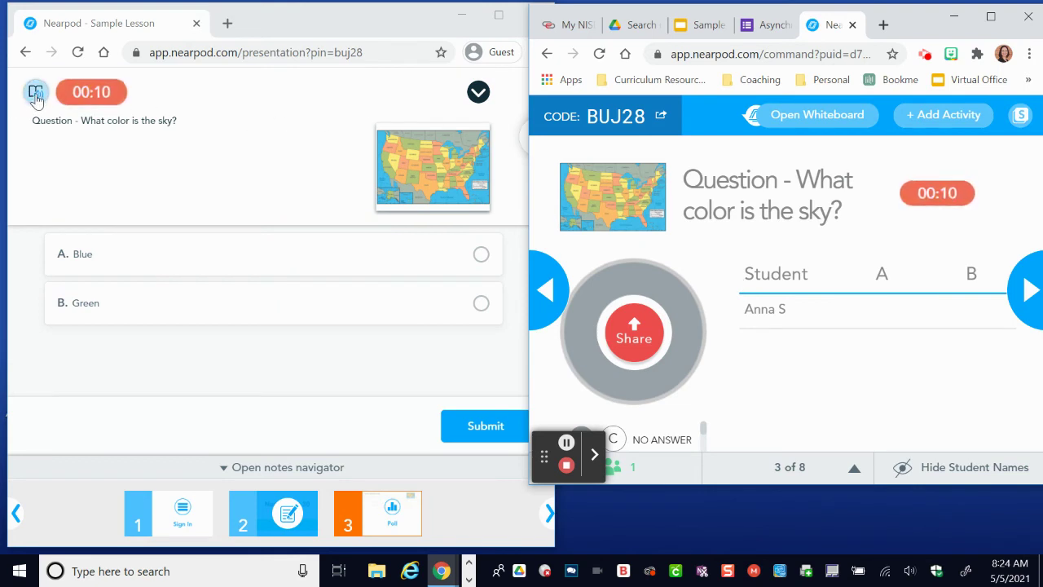
# Answer the sky color poll with Blue in the student's window and submit the answer
pyautogui.click(164, 259)
pyautogui.click(165, 259)
pyautogui.click(471, 426)
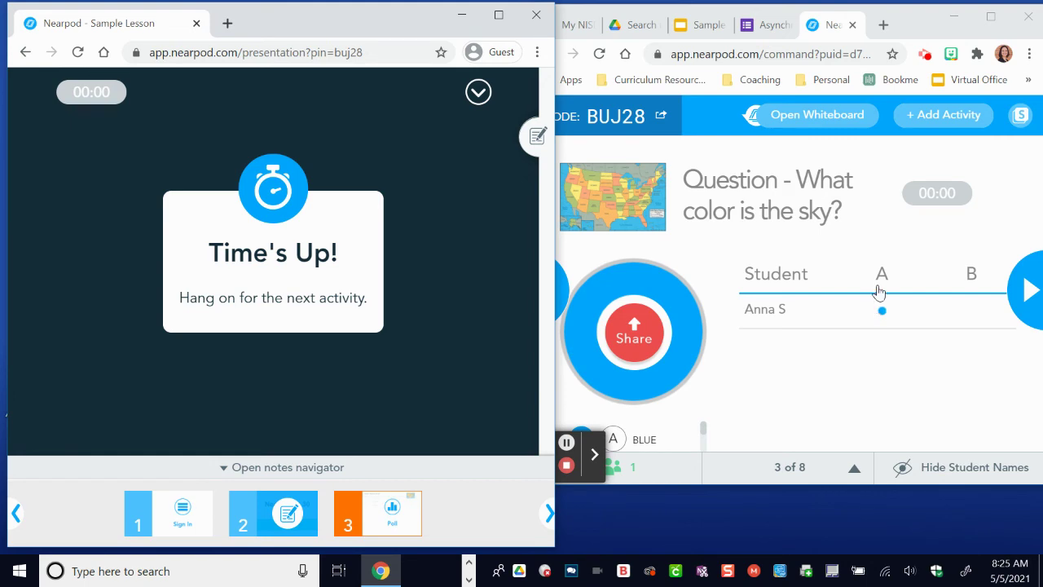
# Maximize the teacher's window and hide the student names in the poll results
pyautogui.click(991, 16)
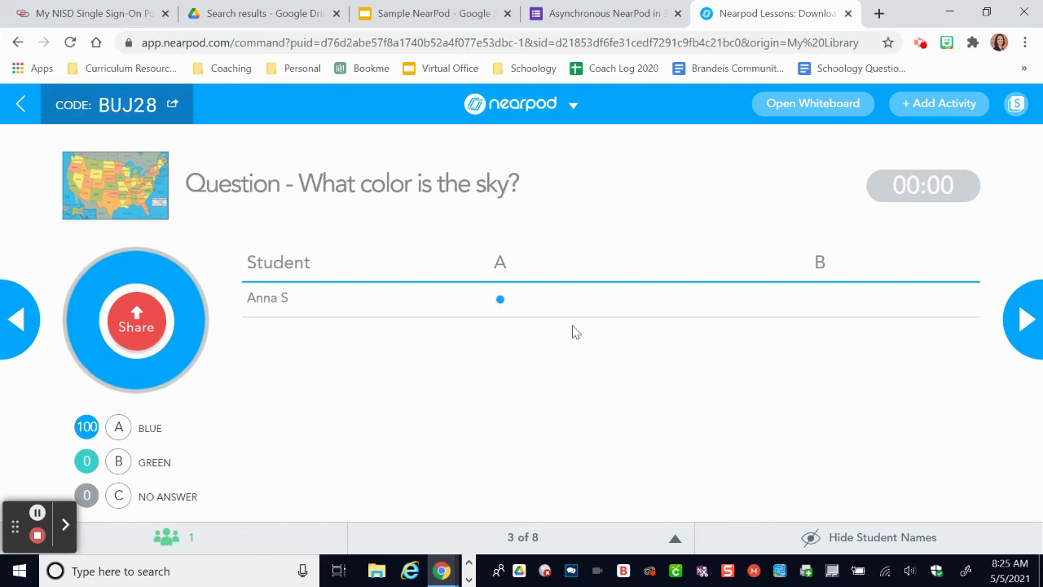
pyautogui.click(882, 544)
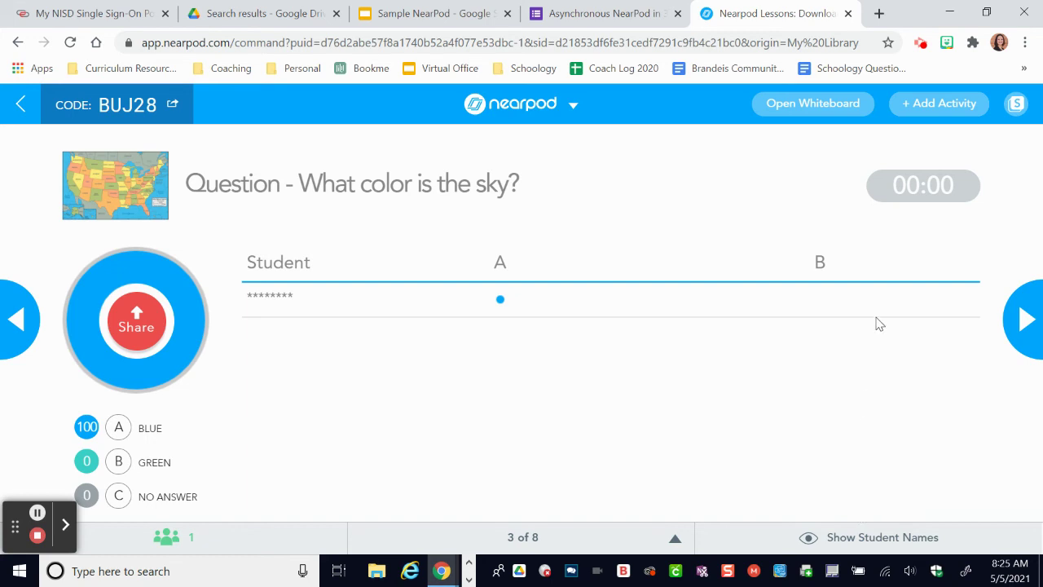
pyautogui.click(469, 578)
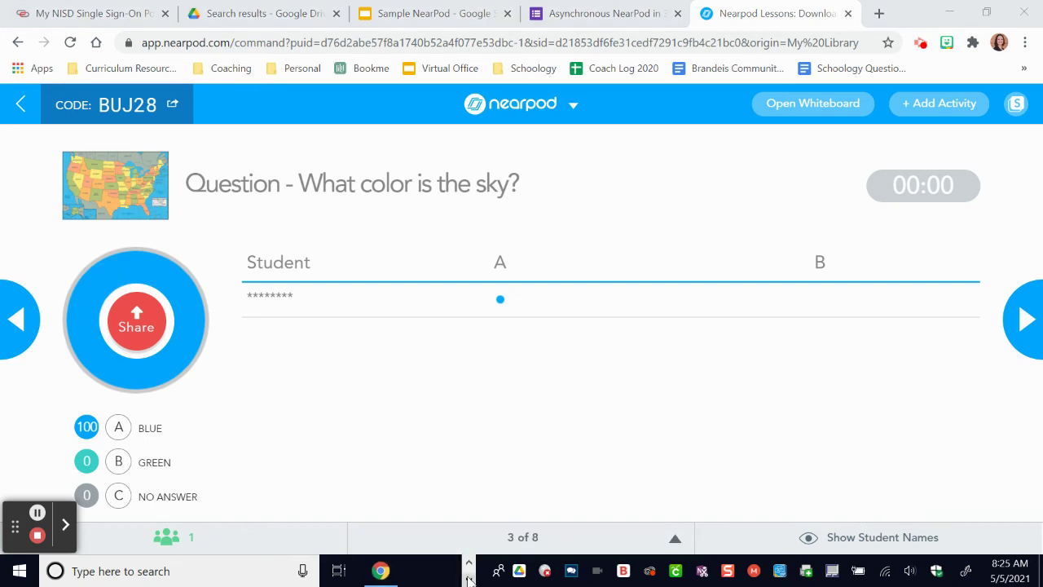
pyautogui.click(381, 570)
pyautogui.click(507, 8)
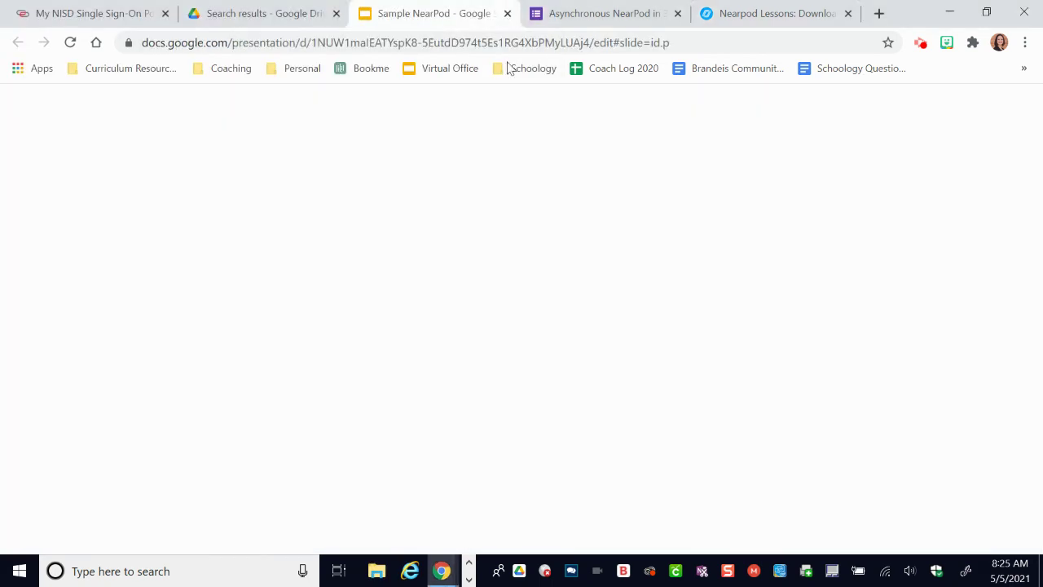
pyautogui.click(779, 13)
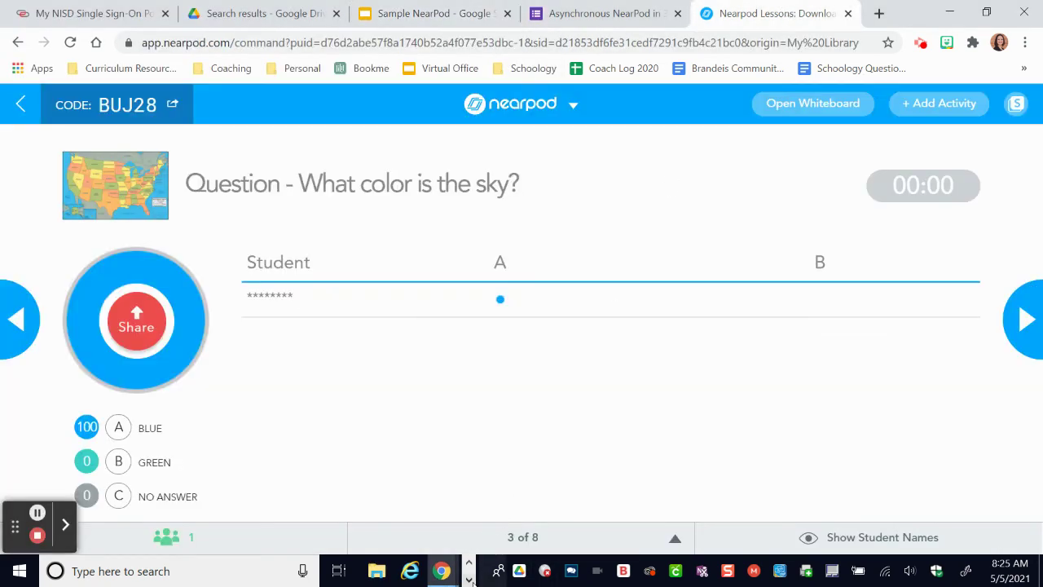
# Switch to the student's guest window, collapse its notes navigator while maximized and restore the window's smaller size
pyautogui.click(381, 571)
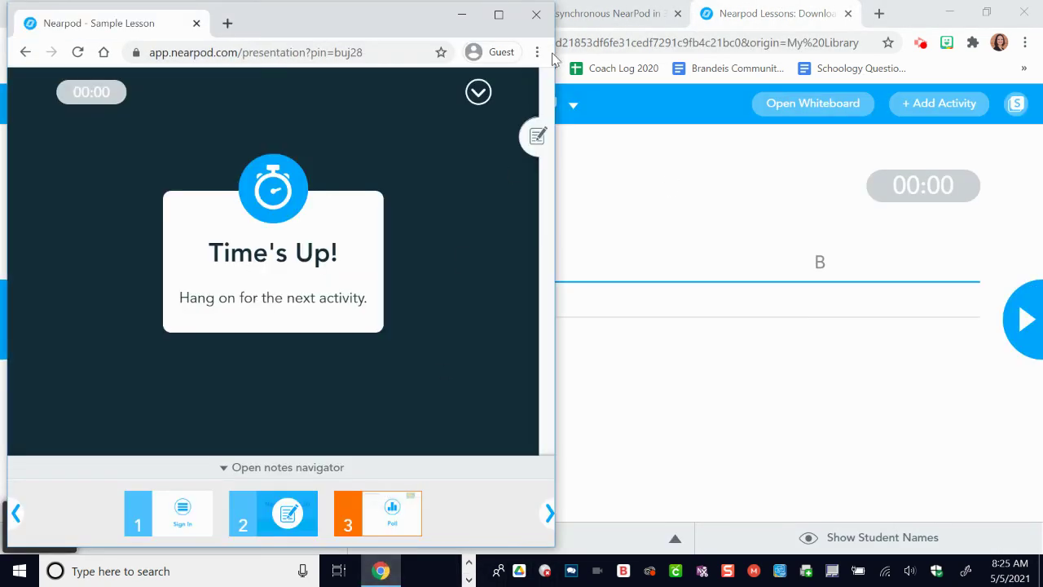
pyautogui.click(499, 15)
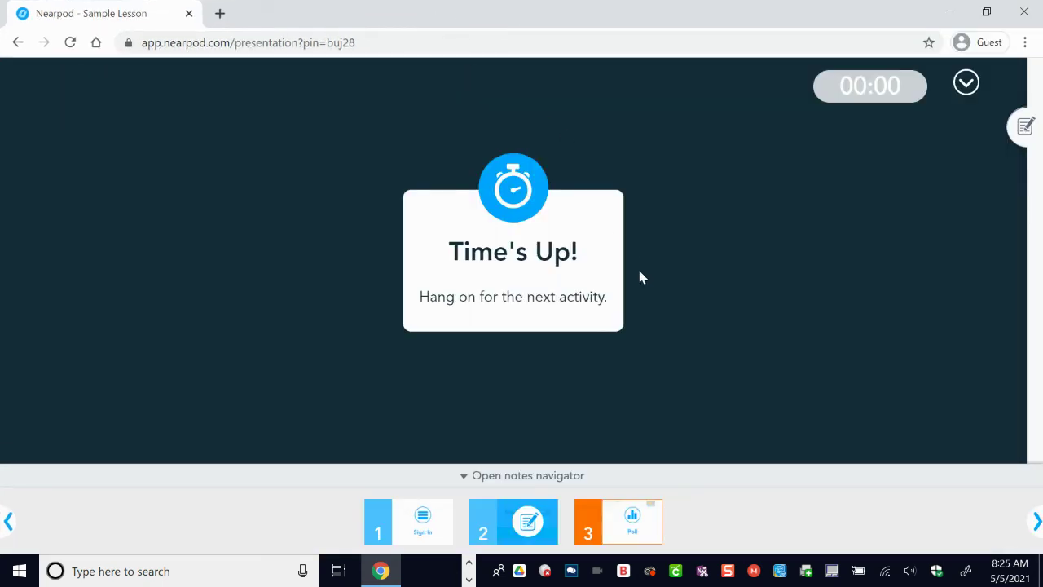
pyautogui.click(480, 477)
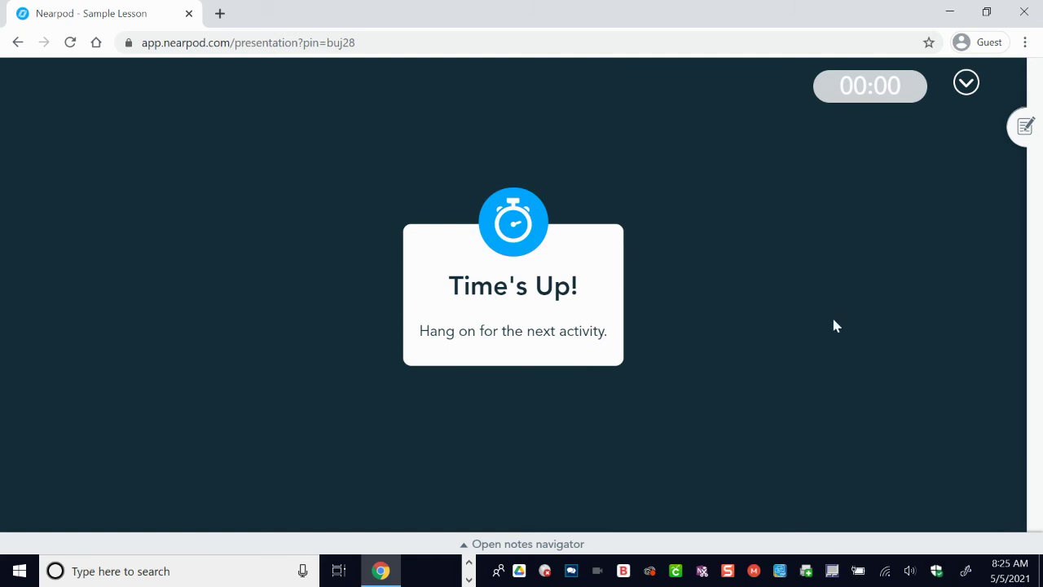
pyautogui.click(984, 13)
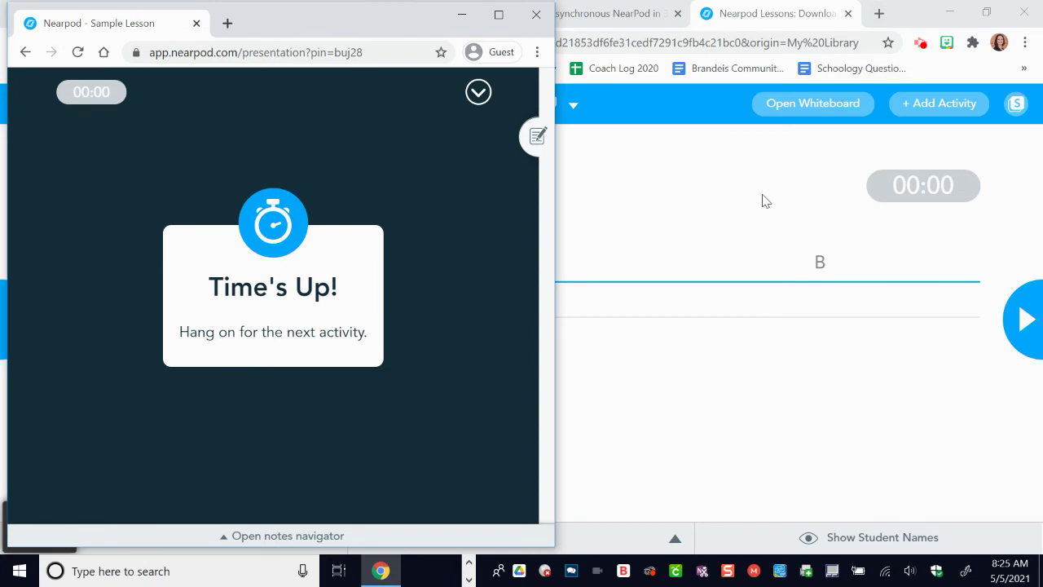
# Restore the teacher's window to its smaller size and advance the lesson to the Success Criteria slide
pyautogui.click(764, 201)
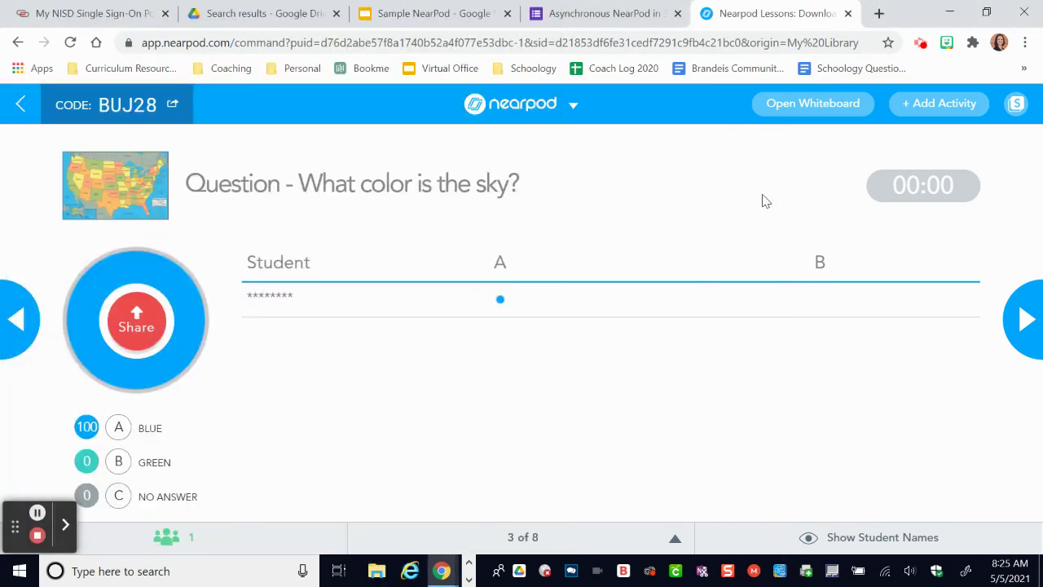
pyautogui.click(986, 13)
pyautogui.click(1025, 298)
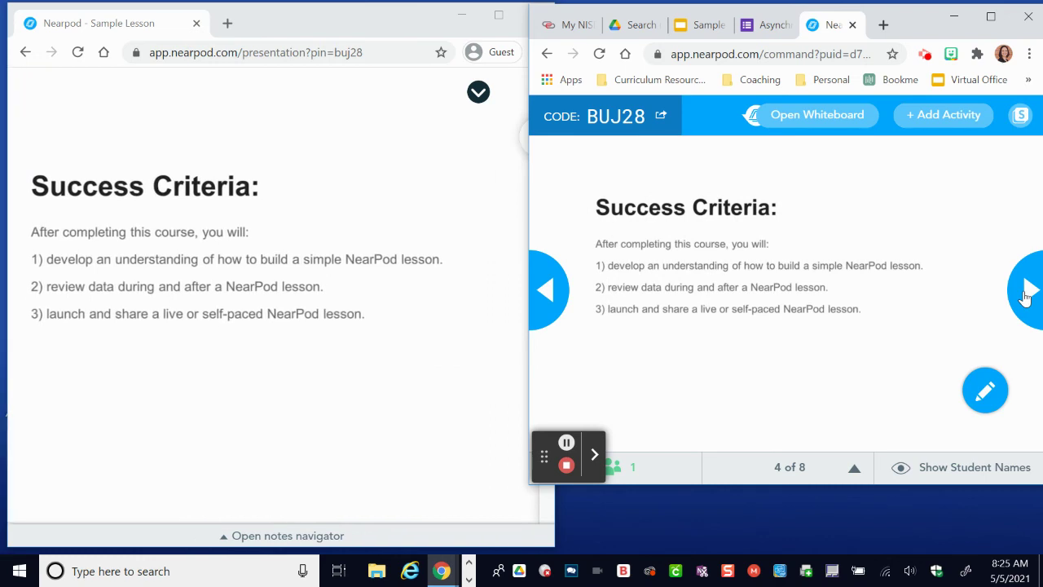
# Annotate the Success Criteria slide with pen underlines beneath "After completing this" and "a NearPod lesson", and highlight "simple NearPod lesson" in yellow
pyautogui.click(983, 397)
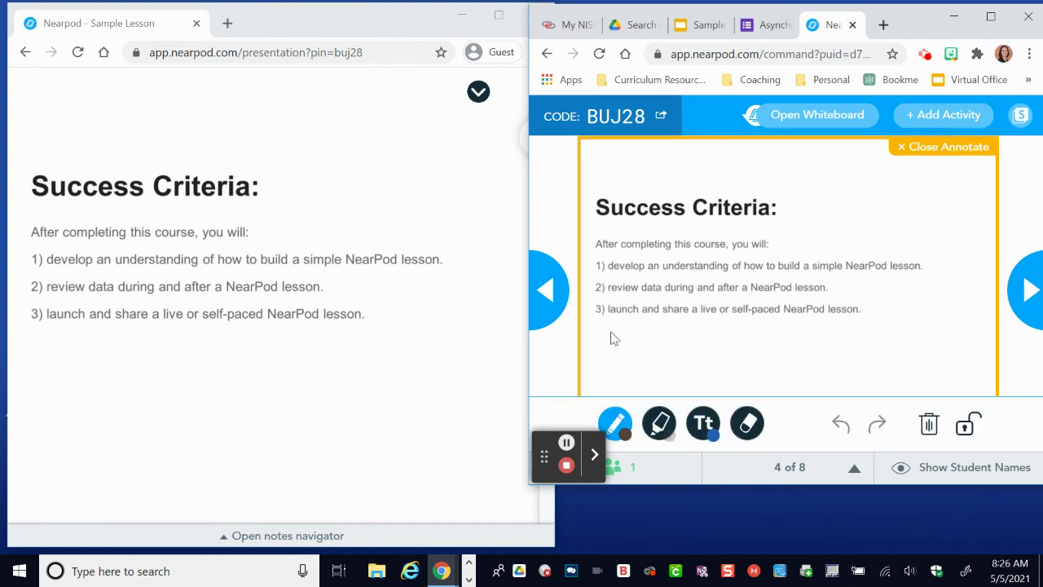
pyautogui.moveTo(603, 252); pyautogui.dragTo(708, 253)
pyautogui.moveTo(741, 298); pyautogui.dragTo(831, 297)
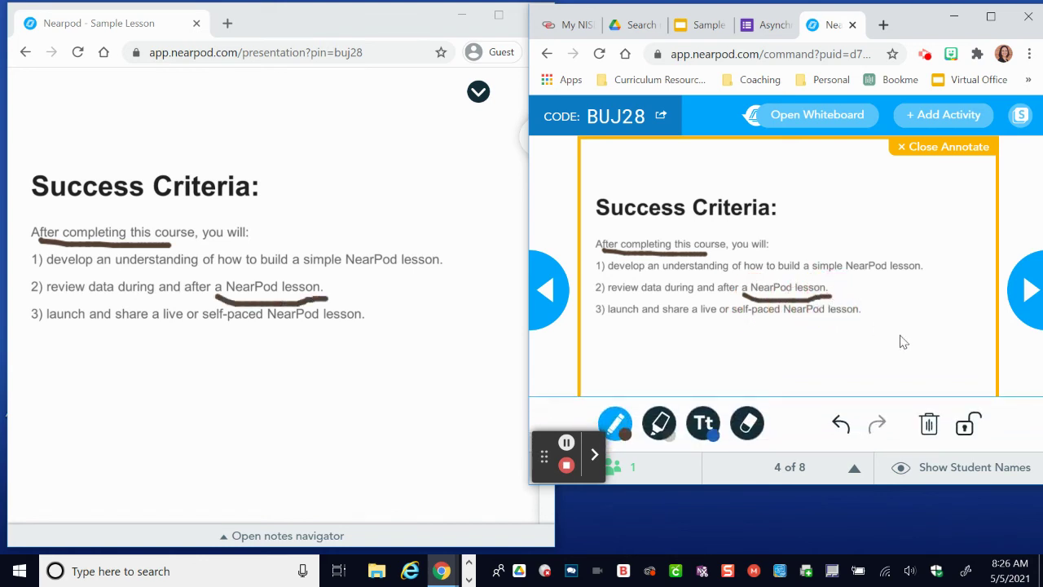
pyautogui.click(661, 423)
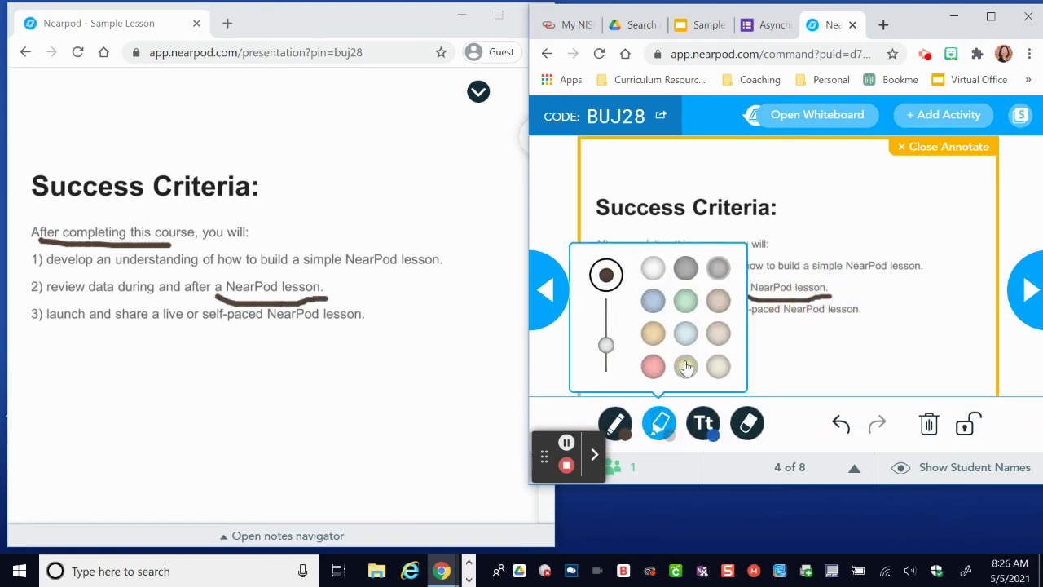
pyautogui.moveTo(813, 266); pyautogui.dragTo(911, 271)
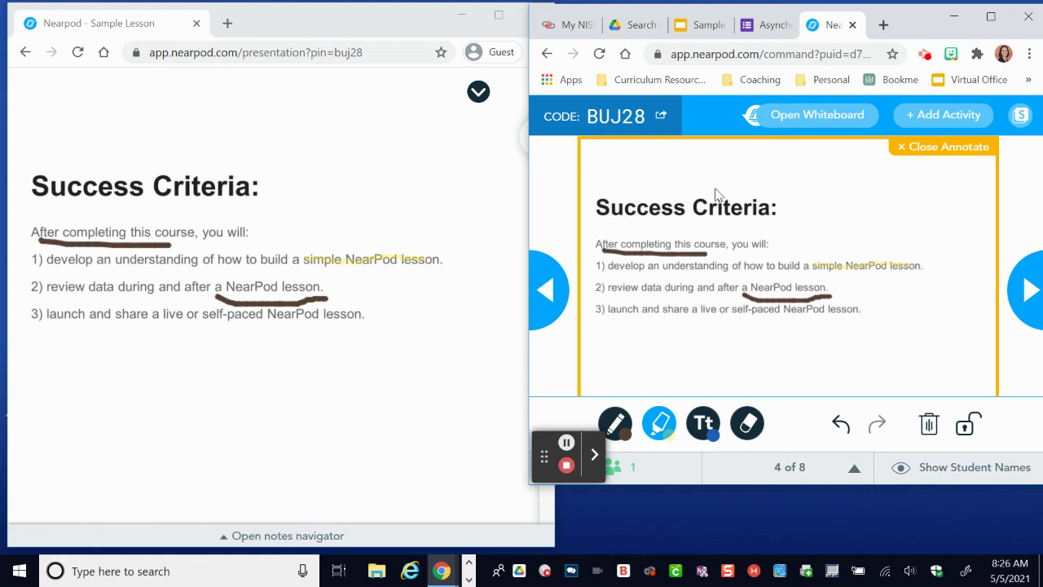
# Advance the lesson to the Golden Gate Bridge VR slide and look around the scene in the student's window
pyautogui.click(1030, 295)
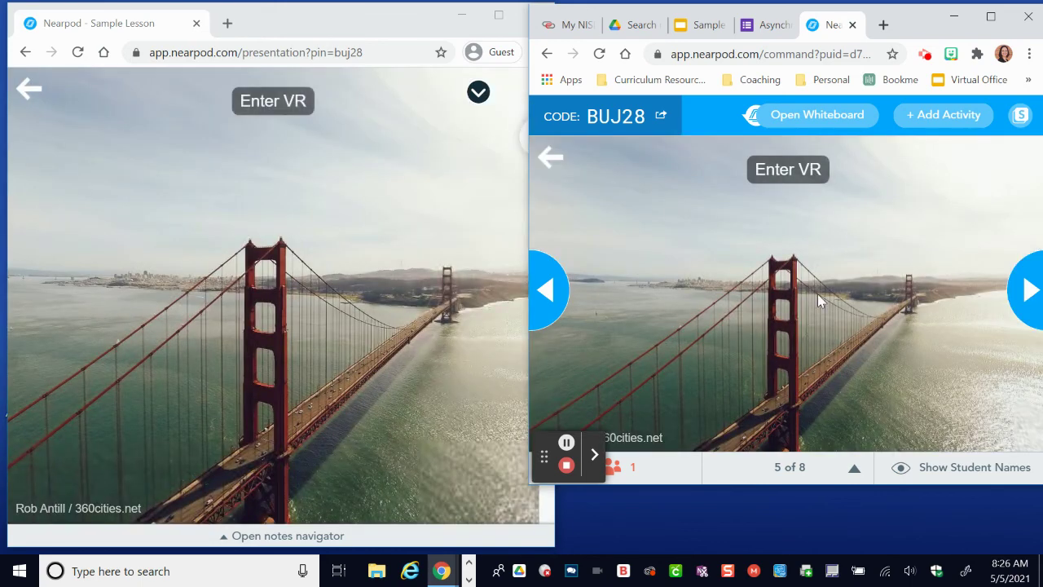
pyautogui.moveTo(257, 318); pyautogui.dragTo(266, 226)
pyautogui.moveTo(418, 212); pyautogui.dragTo(250, 296)
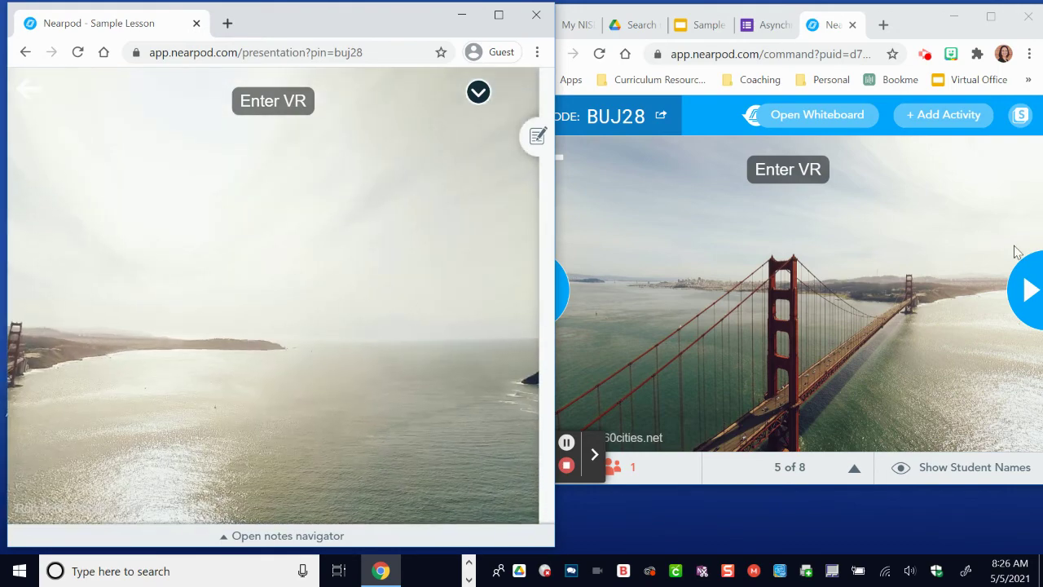
# Advance the lesson past Instructional Goals to the matching activity and collapse the instructions in the student's window
pyautogui.click(1025, 289)
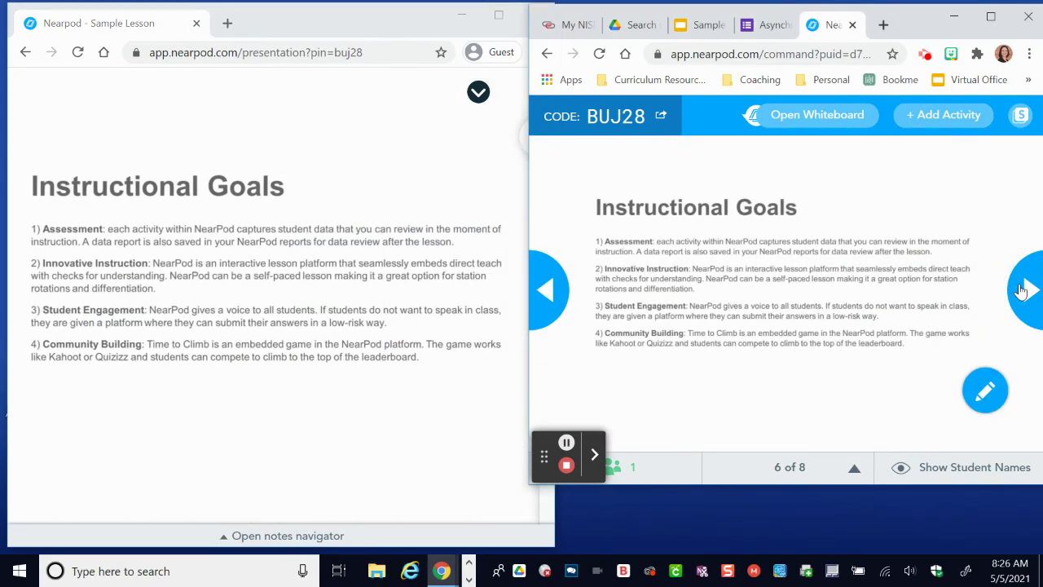
pyautogui.click(1025, 290)
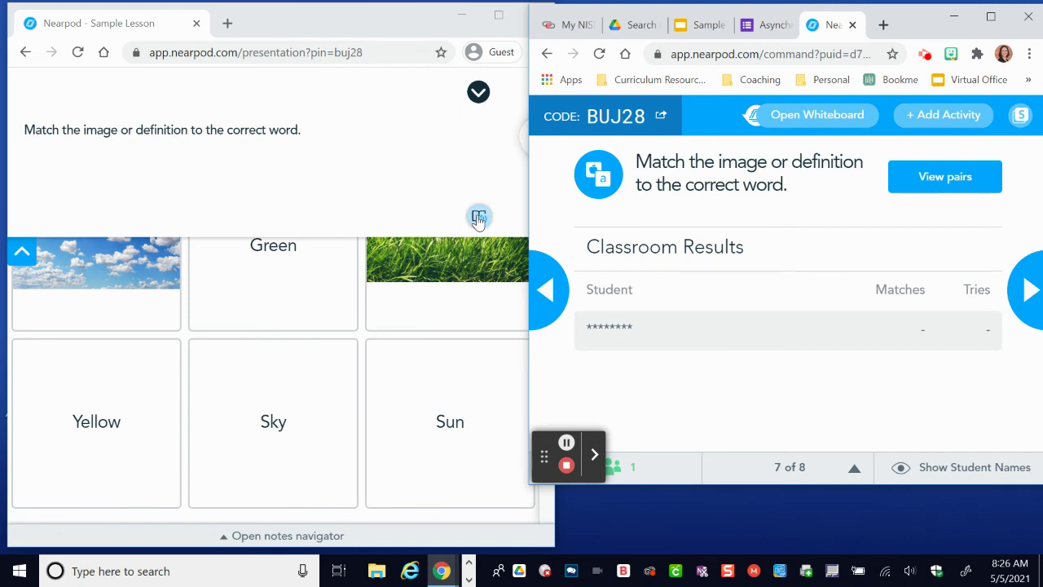
pyautogui.click(478, 93)
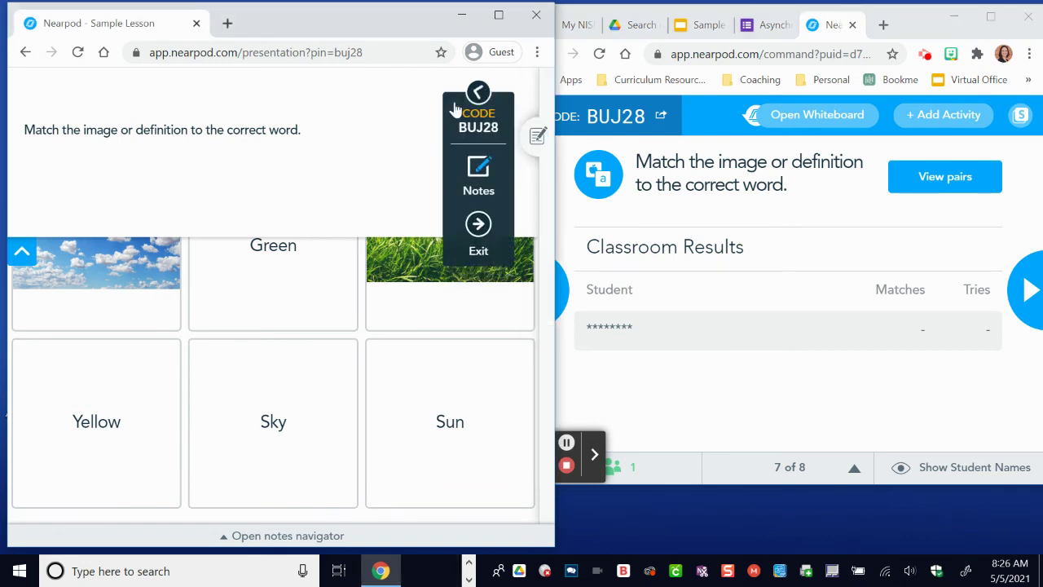
pyautogui.click(455, 110)
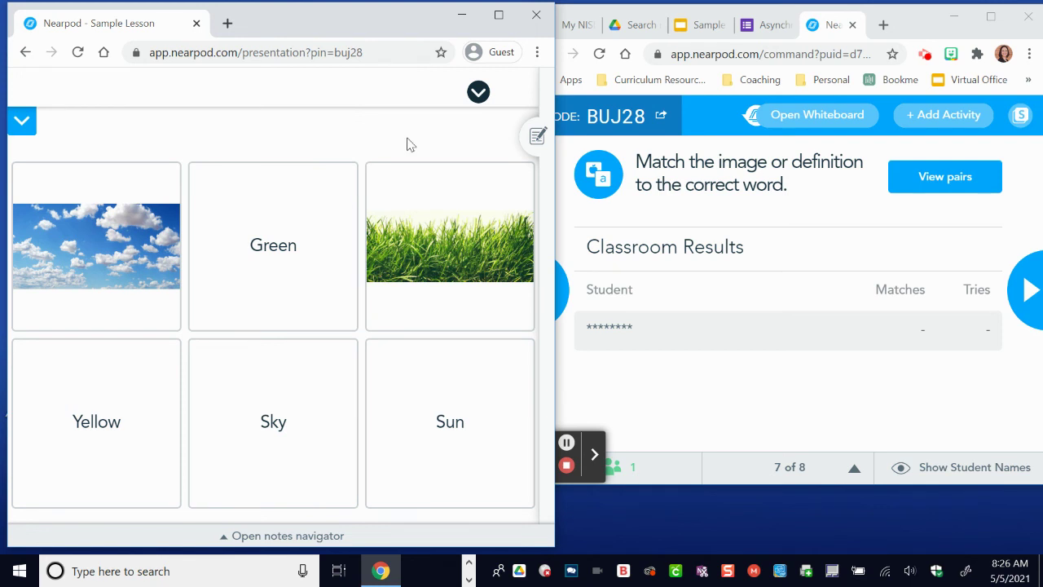
# Complete the student's matching activity by pairing Green with the grass image, Sky with the clouds image and Yellow with Sun
pyautogui.click(280, 295)
pyautogui.click(430, 263)
pyautogui.click(308, 438)
pyautogui.click(111, 296)
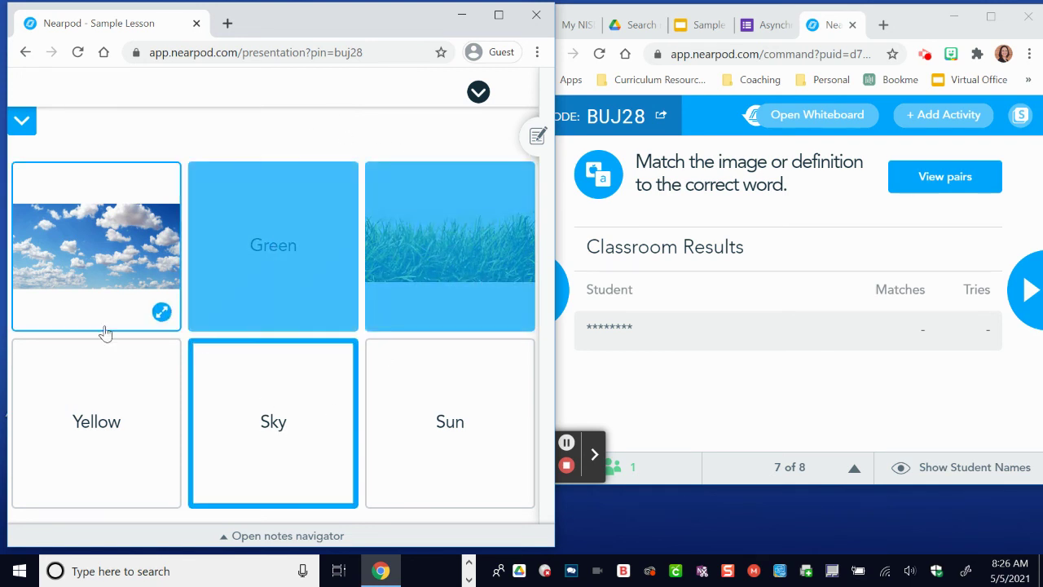
pyautogui.click(97, 419)
pyautogui.click(484, 403)
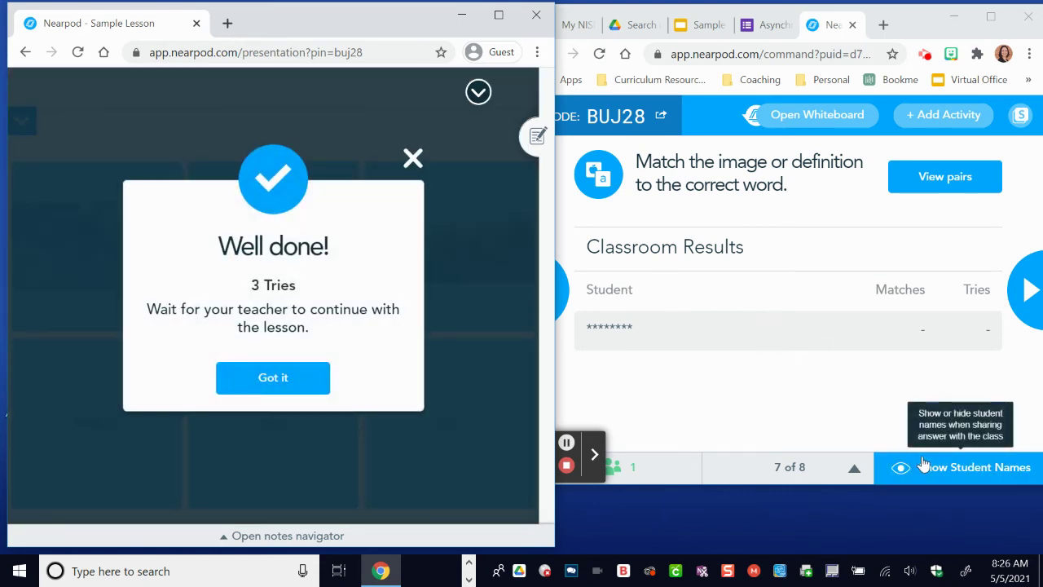
# Show the student names in the teacher's classroom results and dismiss the student's completion message
pyautogui.click(924, 464)
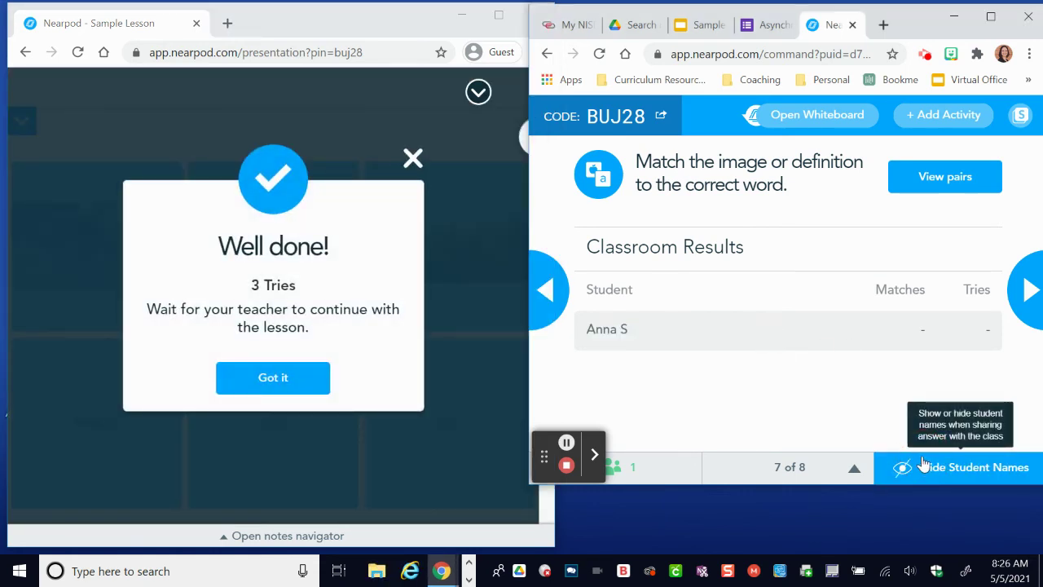
pyautogui.click(307, 387)
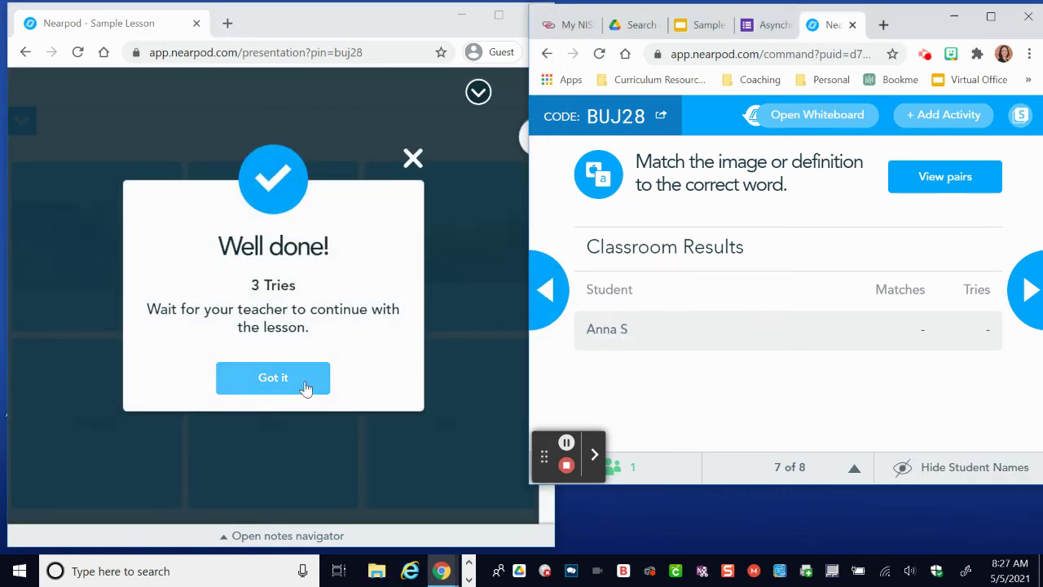
pyautogui.click(305, 388)
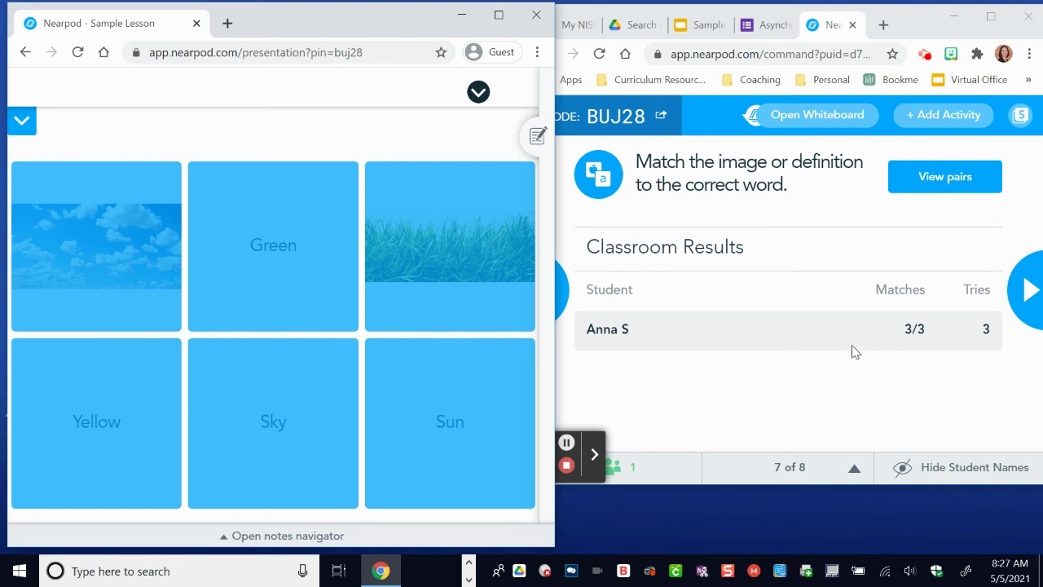
# Advance the lesson to Time to Climb, select the Space theme and continue to the game's player lobby
pyautogui.click(1027, 290)
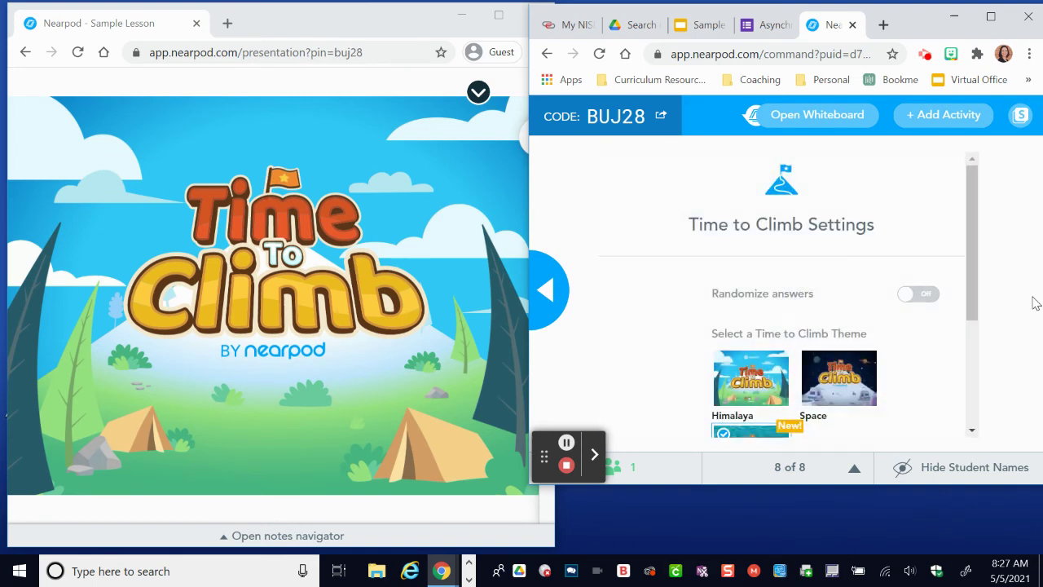
pyautogui.scroll(-2, 751, 383)
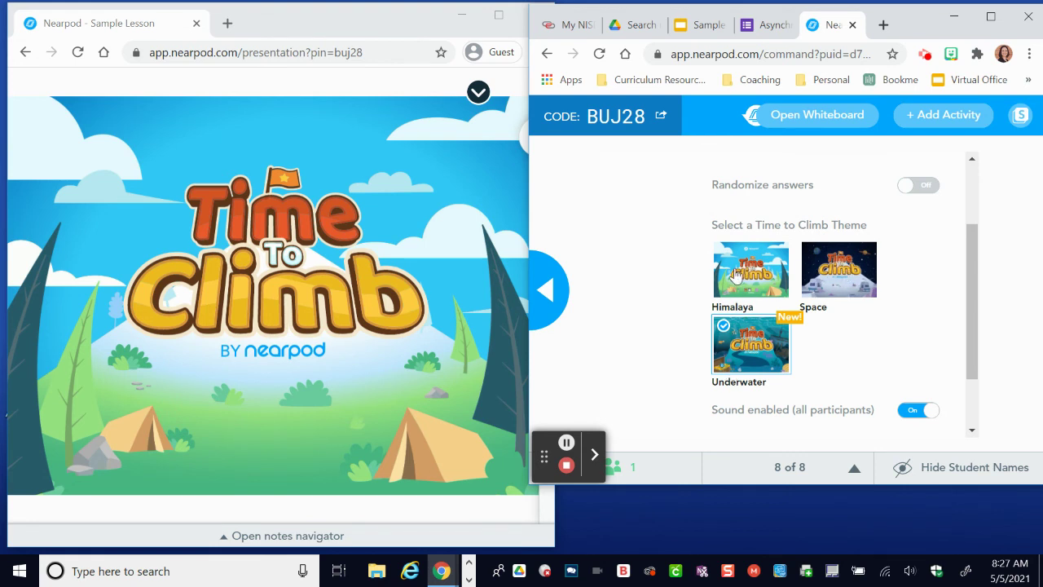
pyautogui.click(864, 271)
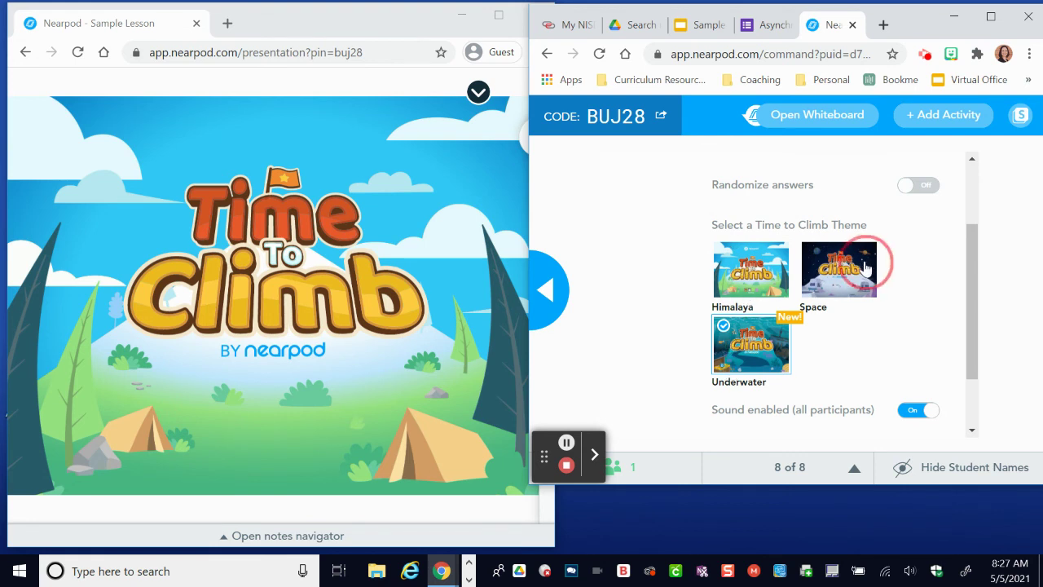
pyautogui.scroll(-1, 861, 376)
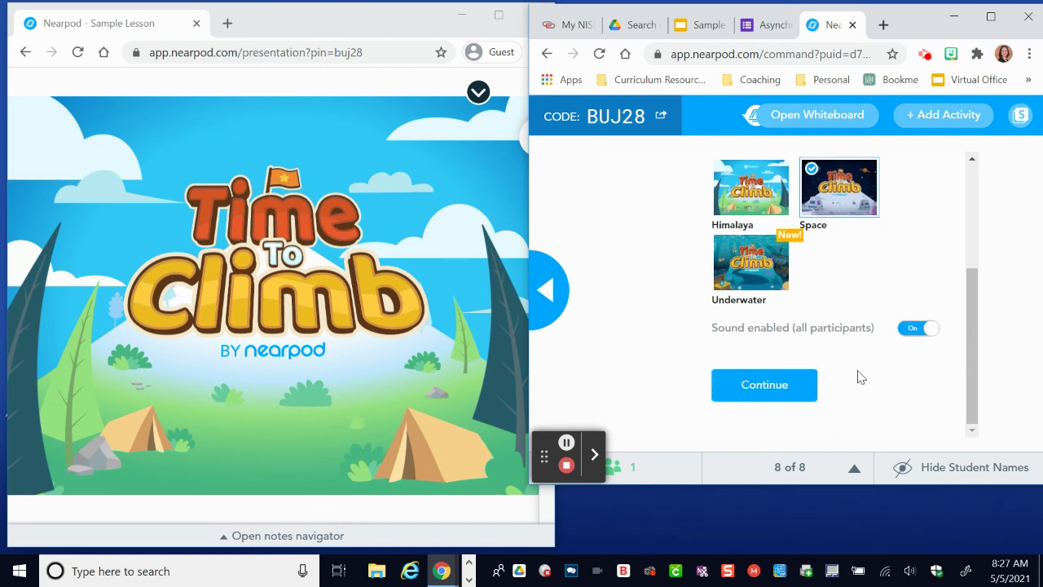
pyautogui.click(765, 386)
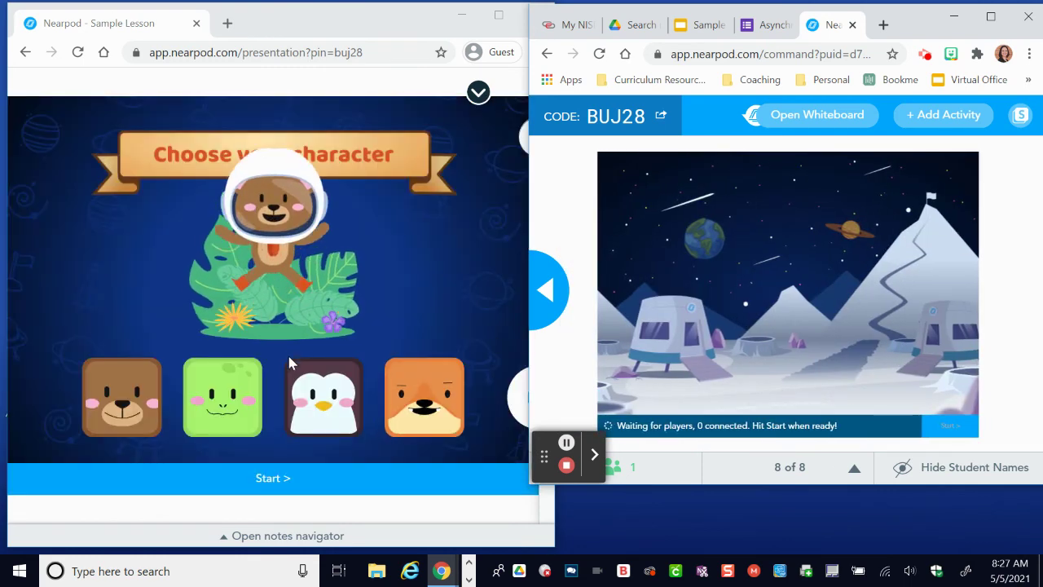
# Choose the penguin character in the student's Time to Climb game and join the player lobby
pyautogui.click(272, 321)
pyautogui.click(323, 395)
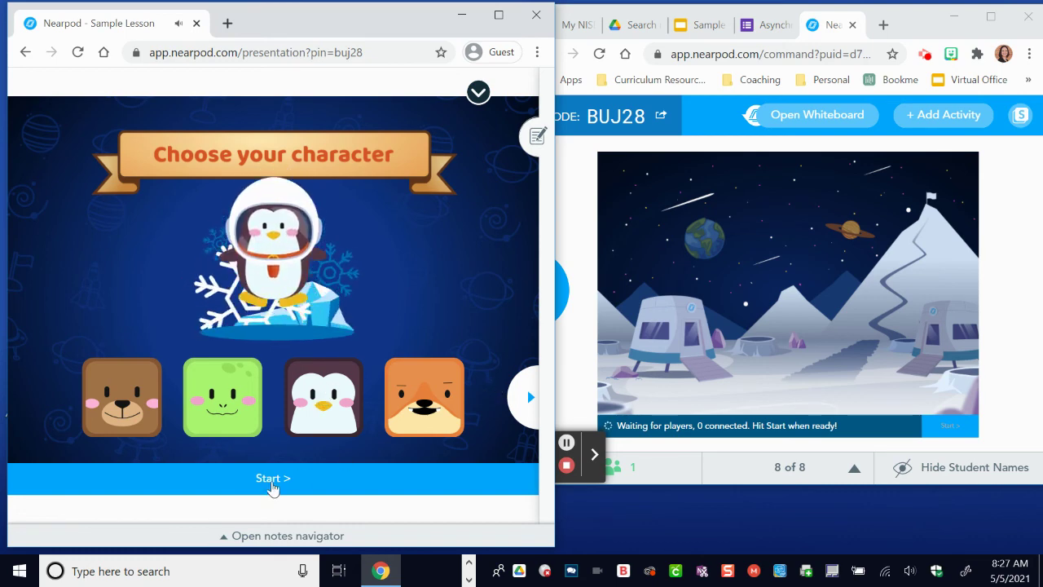
pyautogui.click(272, 481)
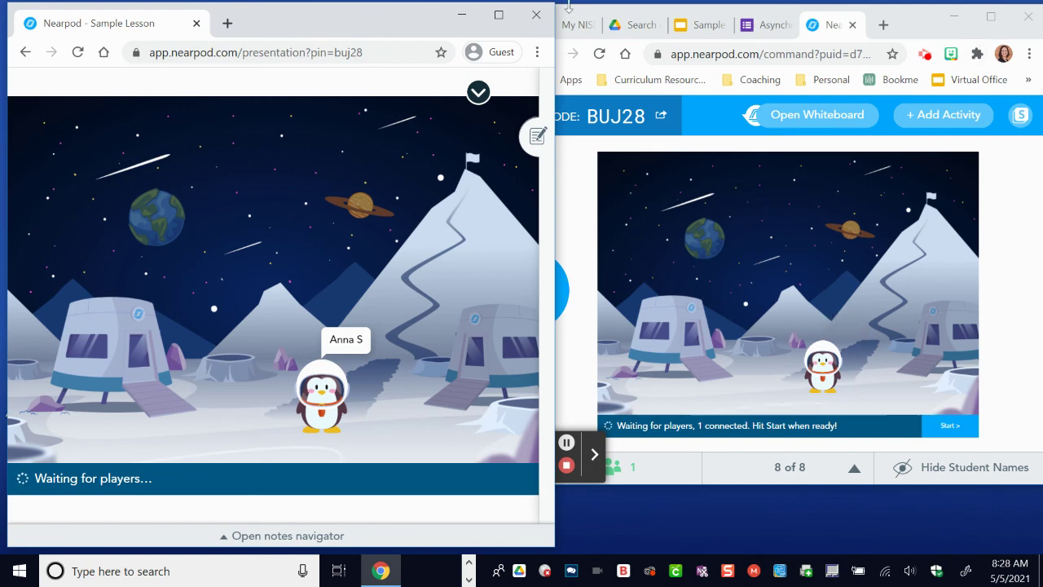
# Maximize the teacher's window and leave the live session, returning to the My Lessons library
pyautogui.click(991, 16)
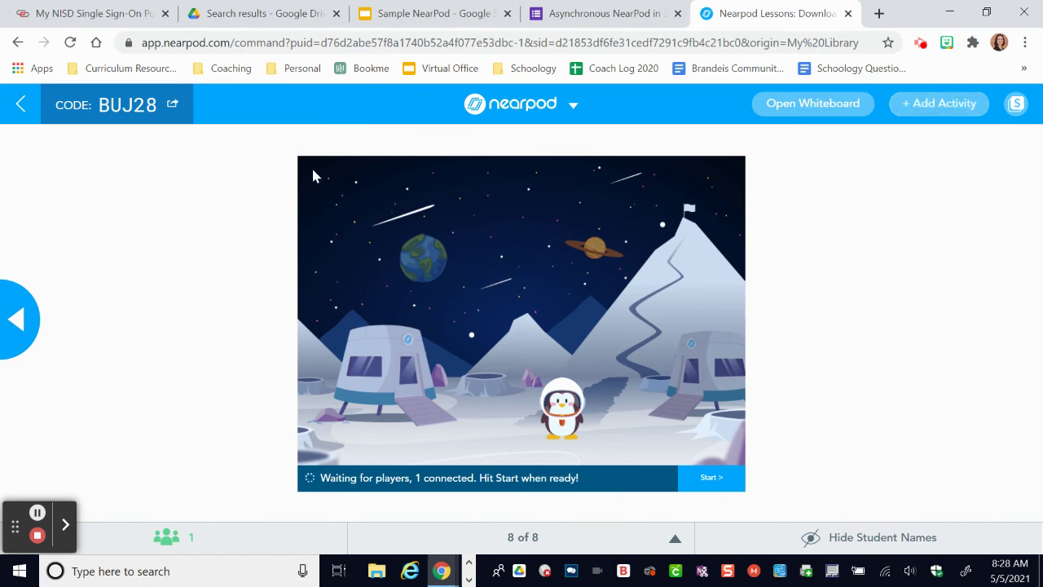
pyautogui.click(22, 108)
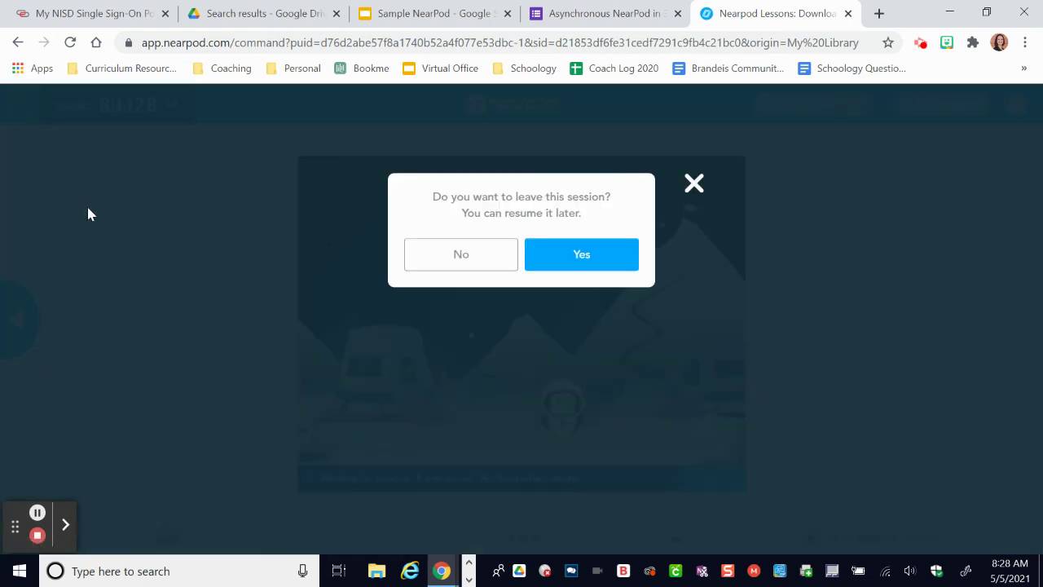
pyautogui.click(581, 257)
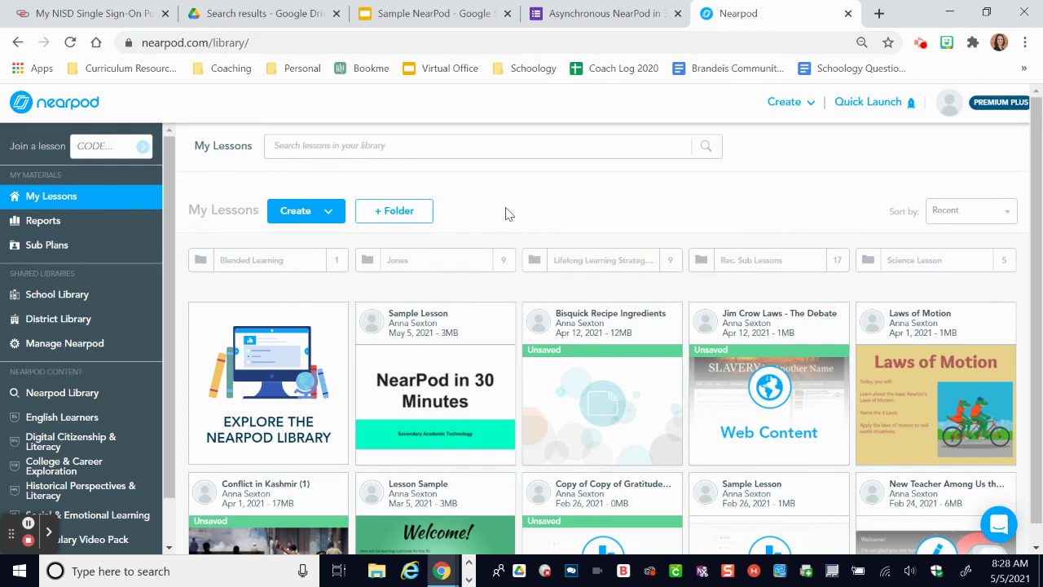
# View the options for launching or resuming Live Participation for Sample Lesson, and close them without starting a session
pyautogui.moveTo(431, 380)
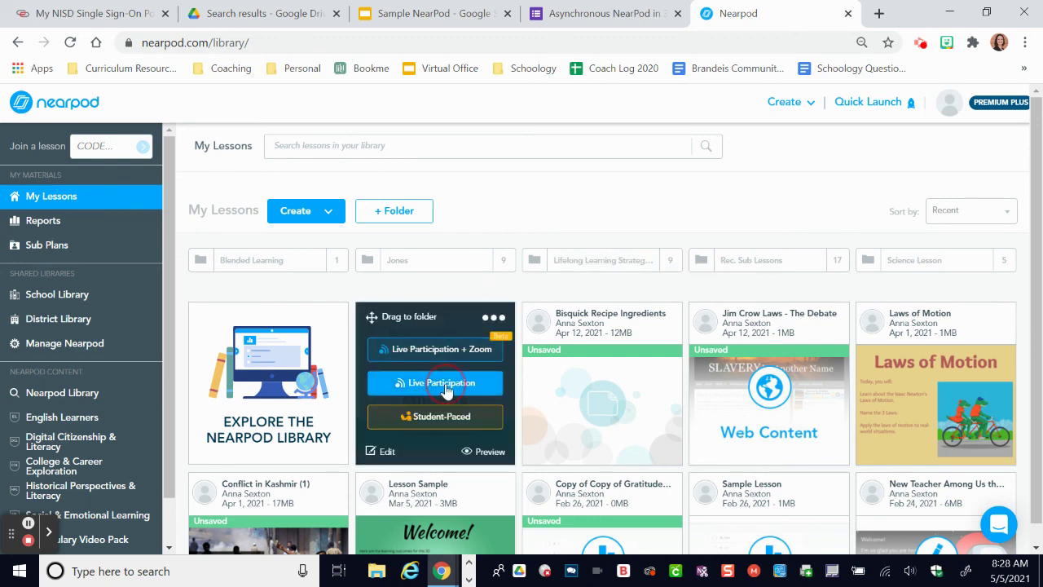
pyautogui.click(432, 388)
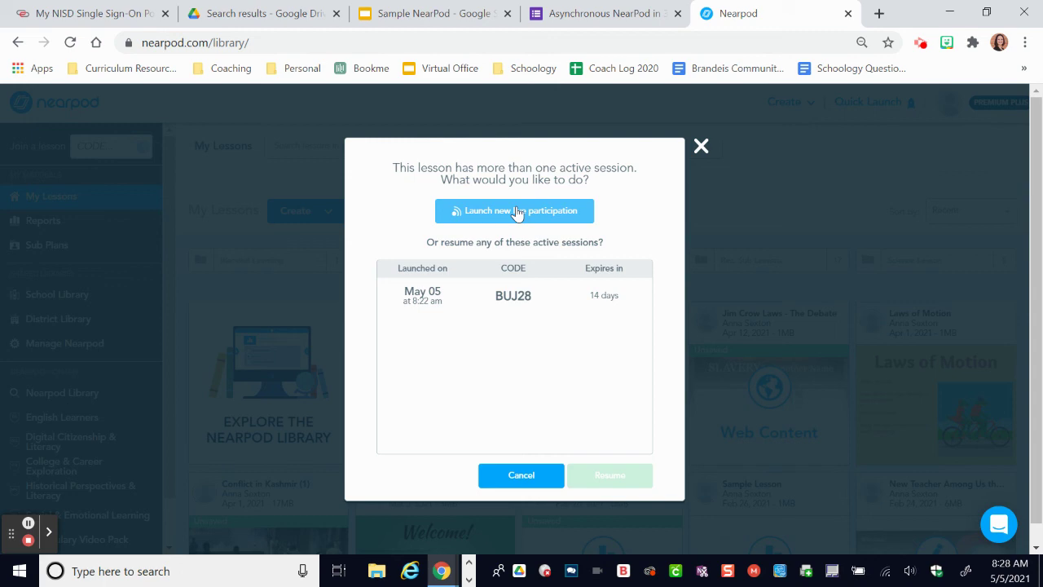
pyautogui.click(701, 146)
# Launch Sample Lesson in Student-Paced mode and turn on requiring student responses and preventing skipping
pyautogui.moveTo(443, 400)
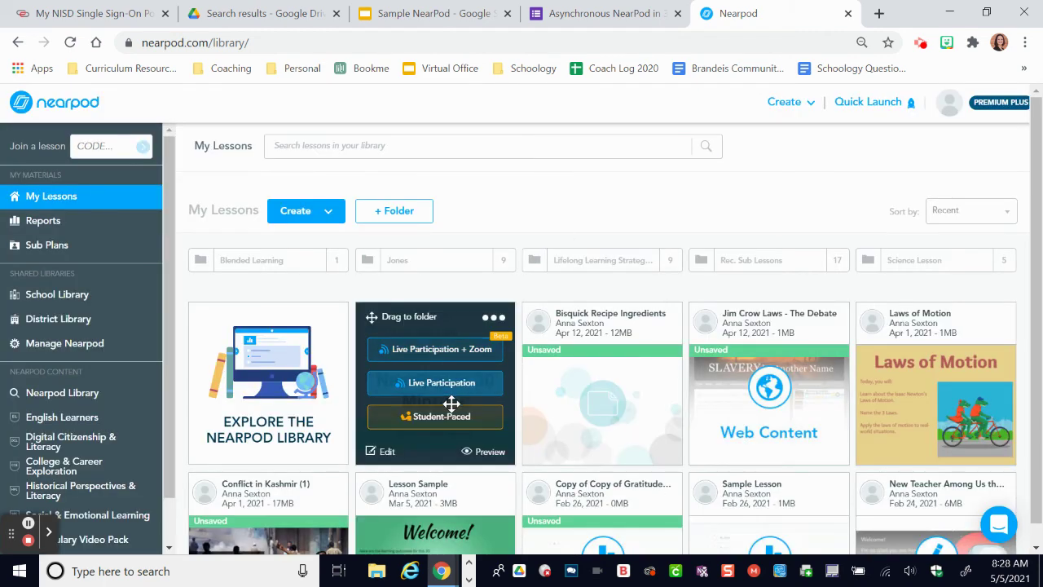
pyautogui.click(440, 422)
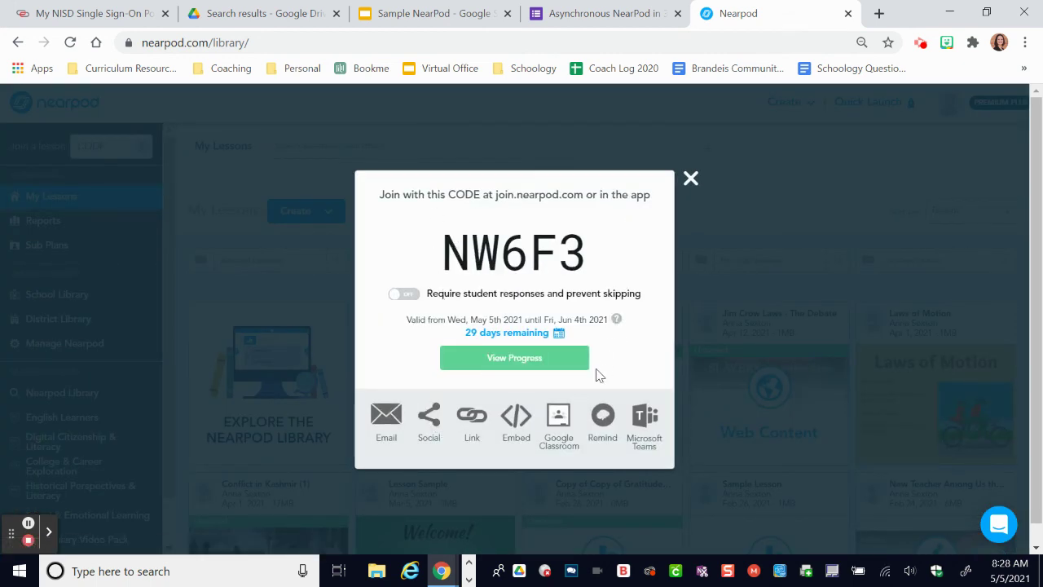
pyautogui.click(401, 294)
# Copy the share link of the student-paced lesson and close the sharing dialog
pyautogui.click(473, 420)
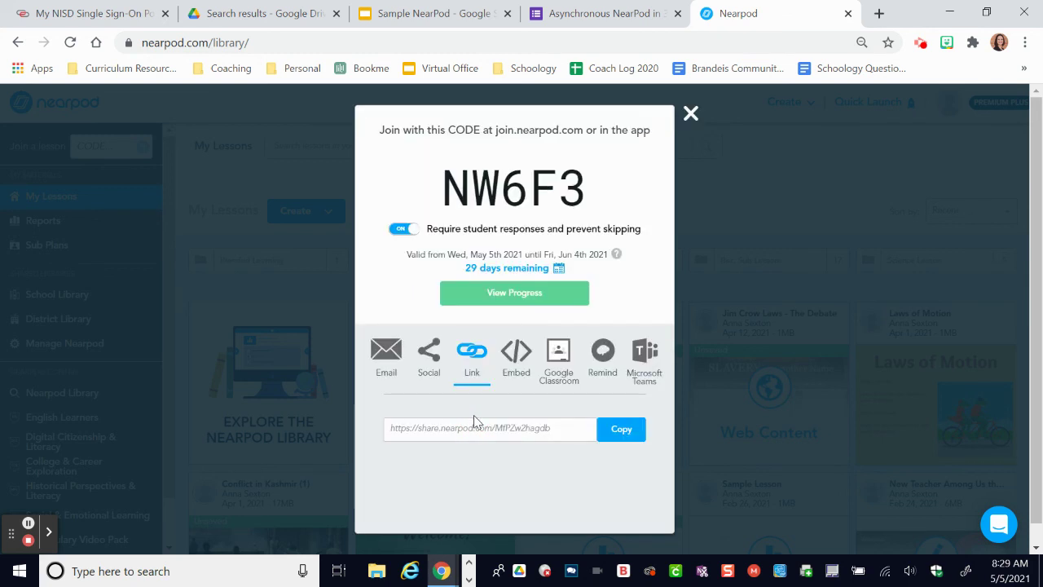
pyautogui.click(630, 432)
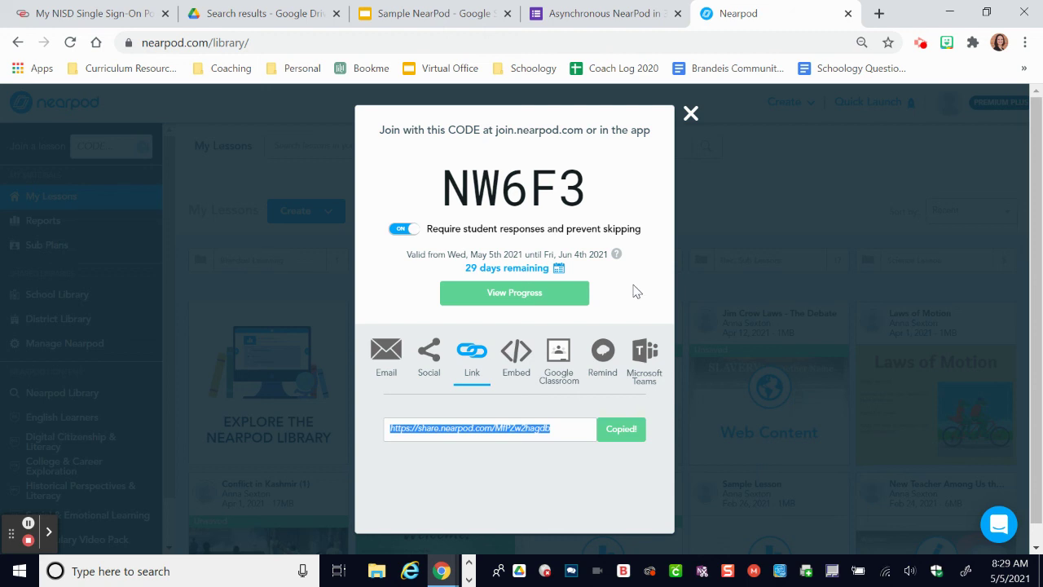
pyautogui.click(690, 115)
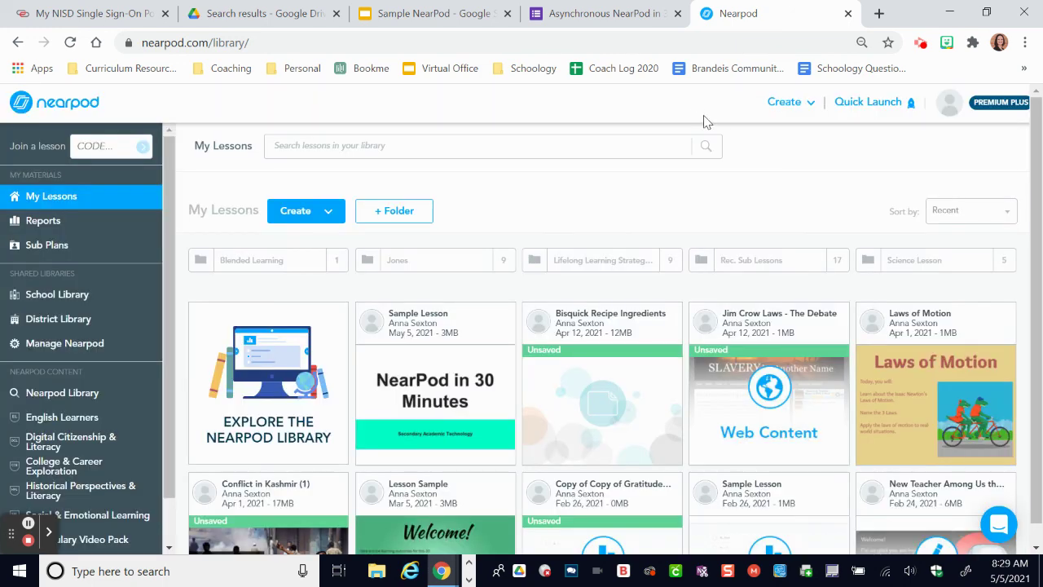
# Open Sample Lesson in the post-session reports and rename its session "First Period - Unit 1"
pyautogui.click(39, 224)
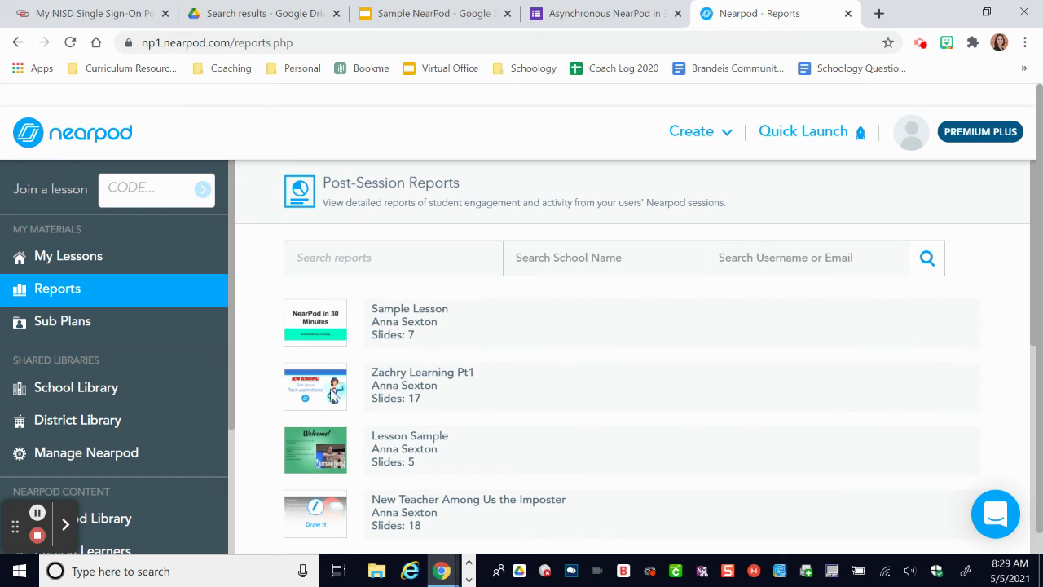
pyautogui.click(408, 327)
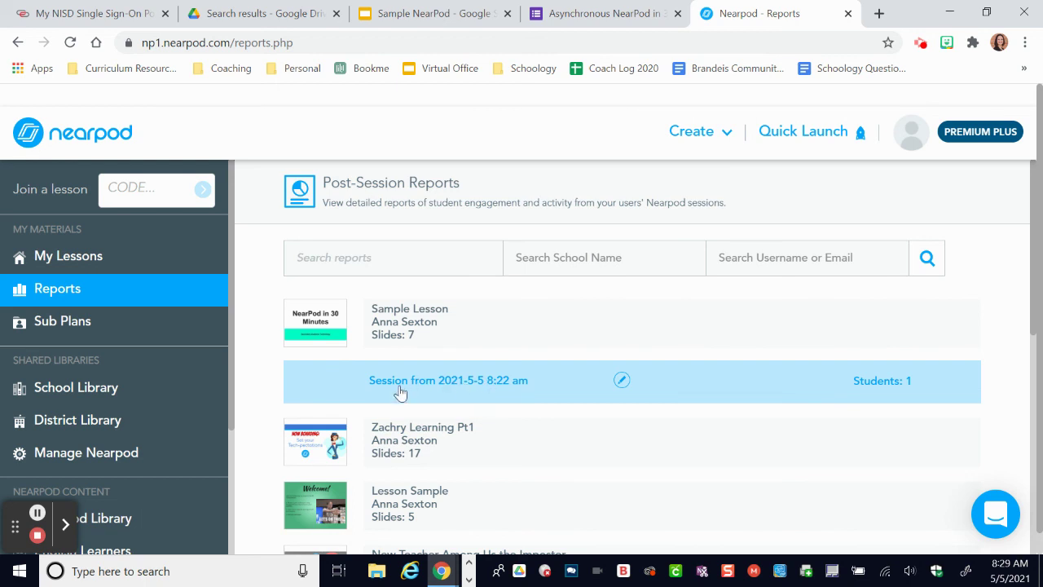
pyautogui.click(621, 380)
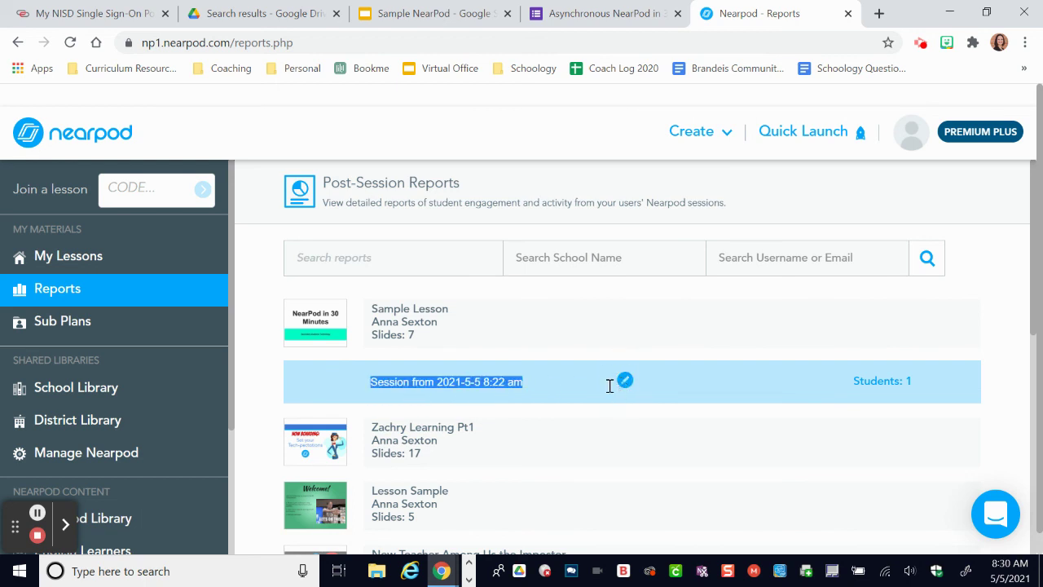
pyautogui.write('First Per')
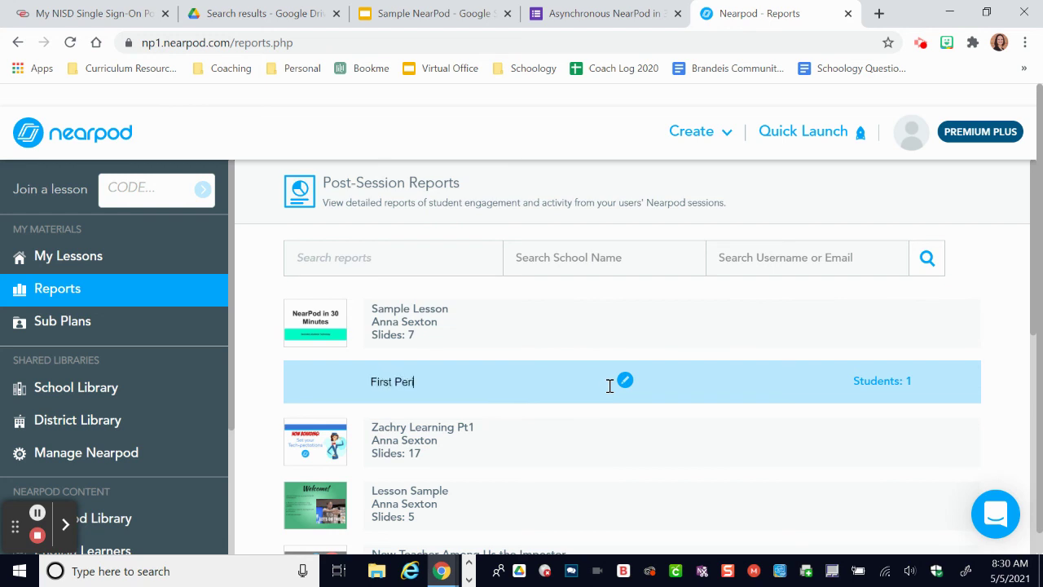
pyautogui.write('iod - Unit 1')
pyautogui.press('Return')
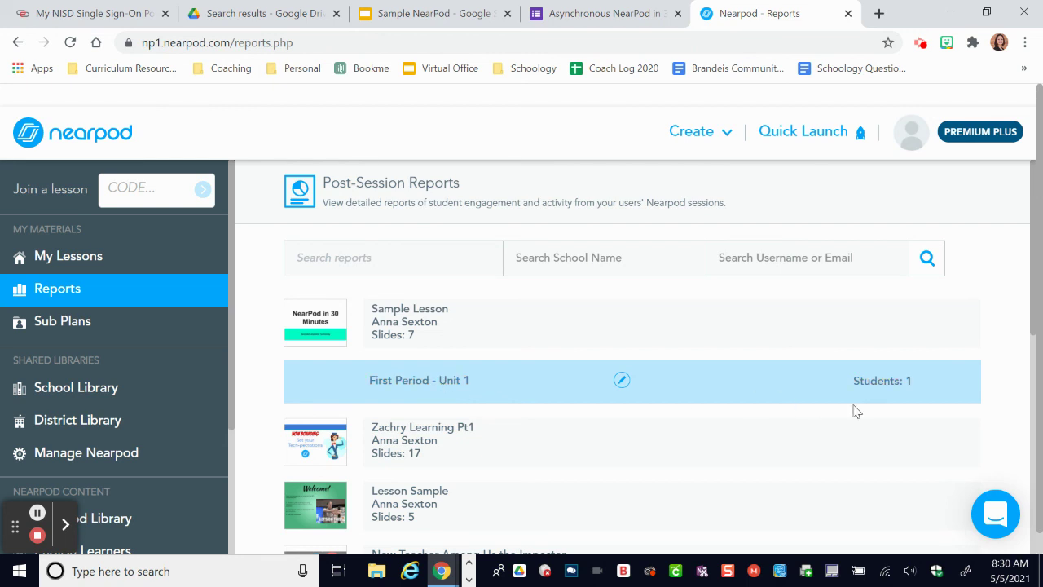
# Review the student participation and engagement details in the First Period - Unit 1 session report, and close the report
pyautogui.click(884, 387)
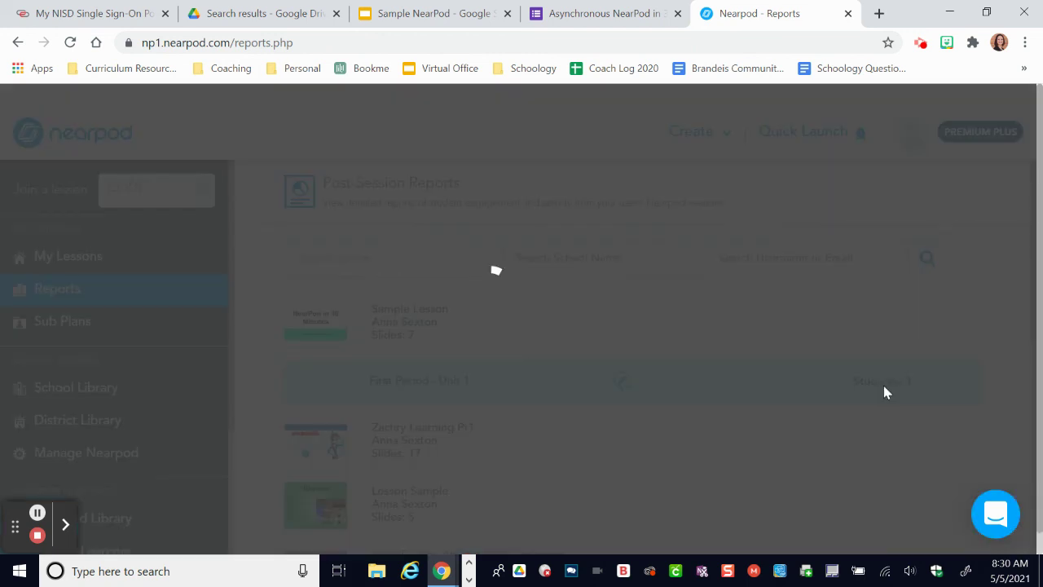
pyautogui.scroll(-1, 550, 376)
pyautogui.scroll(-3, 550, 383)
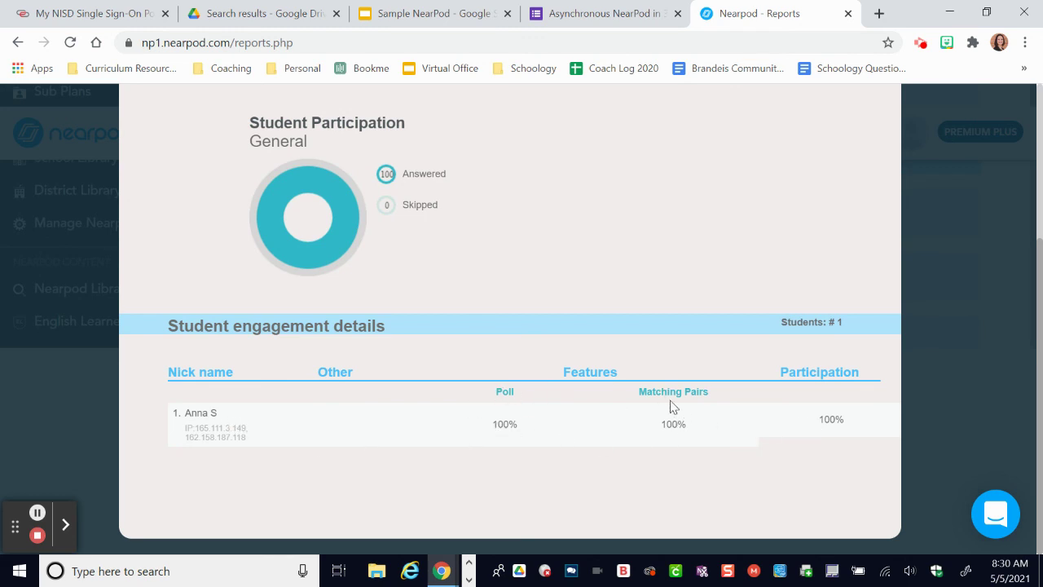
pyautogui.scroll(3, 828, 423)
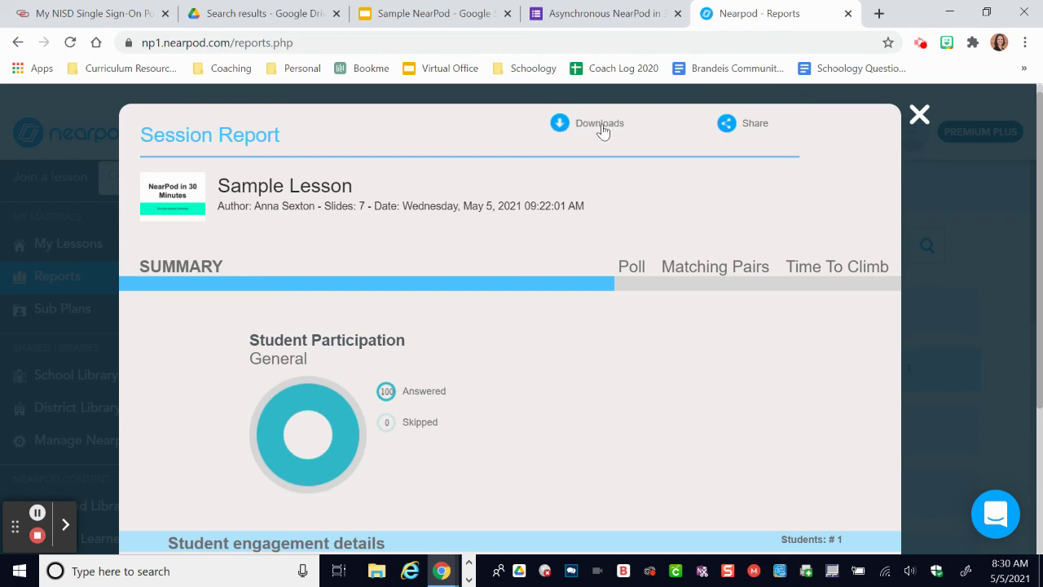
pyautogui.click(919, 114)
pyautogui.scroll(1, 722, 333)
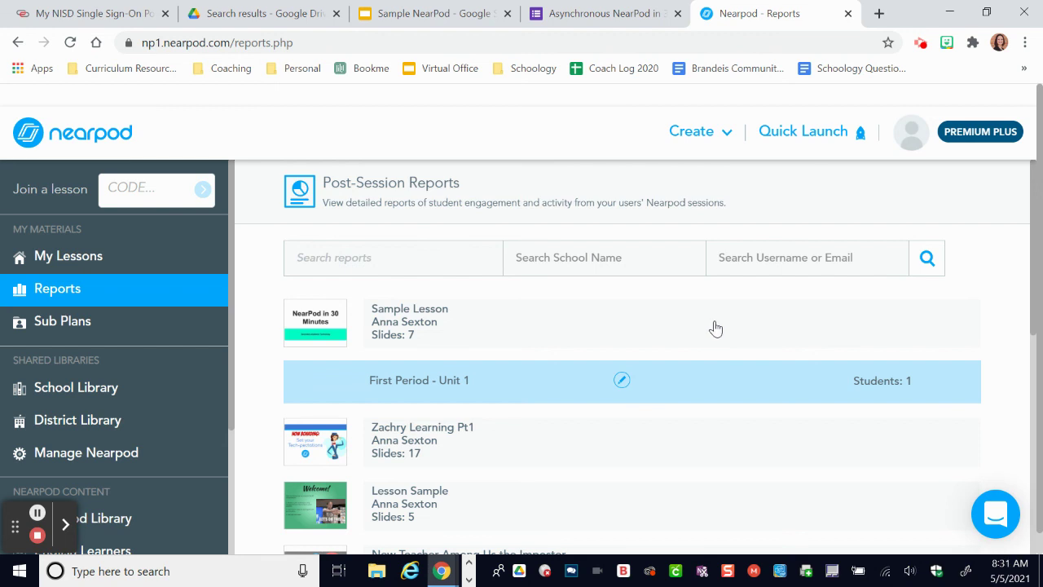
# Switch to the Sample NearPod presentation in Google Slides and present it from the Success Criteria slide
pyautogui.click(453, 16)
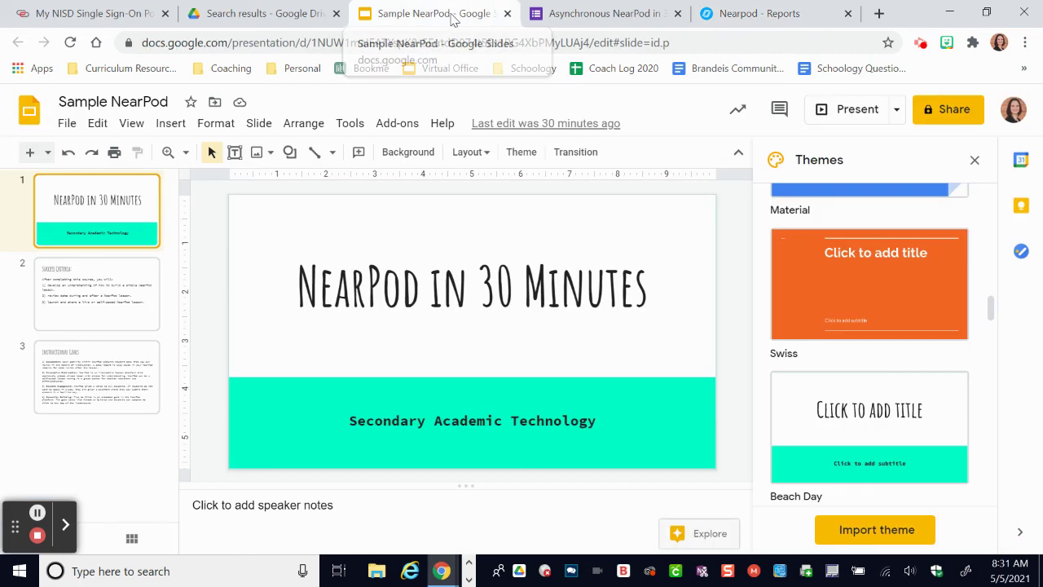
pyautogui.click(137, 392)
pyautogui.click(132, 298)
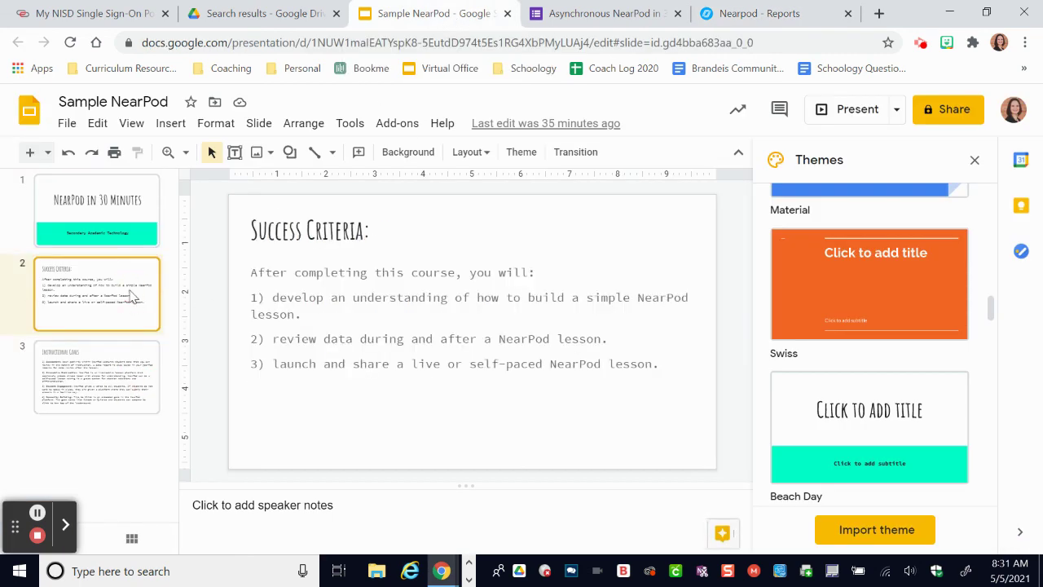
pyautogui.click(857, 118)
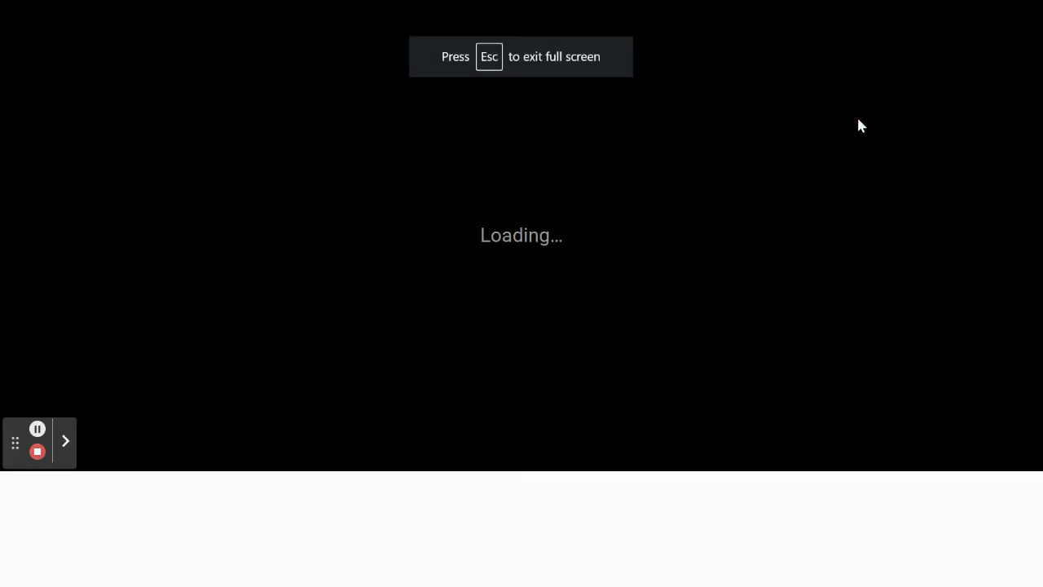